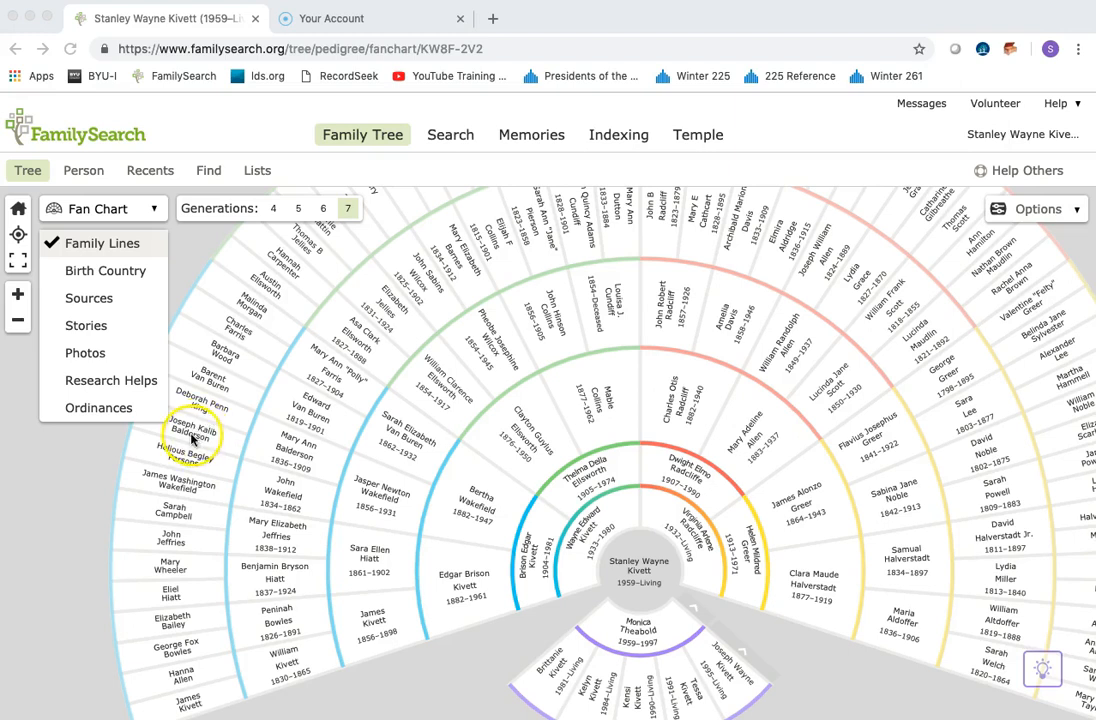
Recentre the fan chart on the outer-ring father of the 1836–1909 ancestor and switch to the Descendancy view.
click(203, 433)
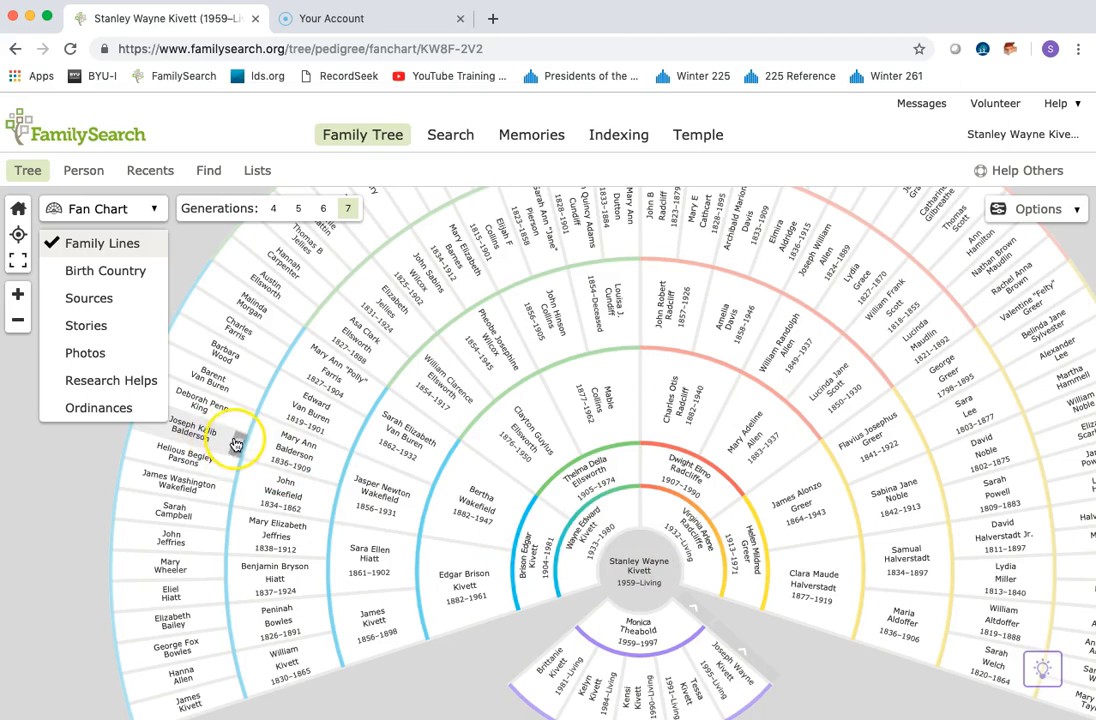
click(238, 447)
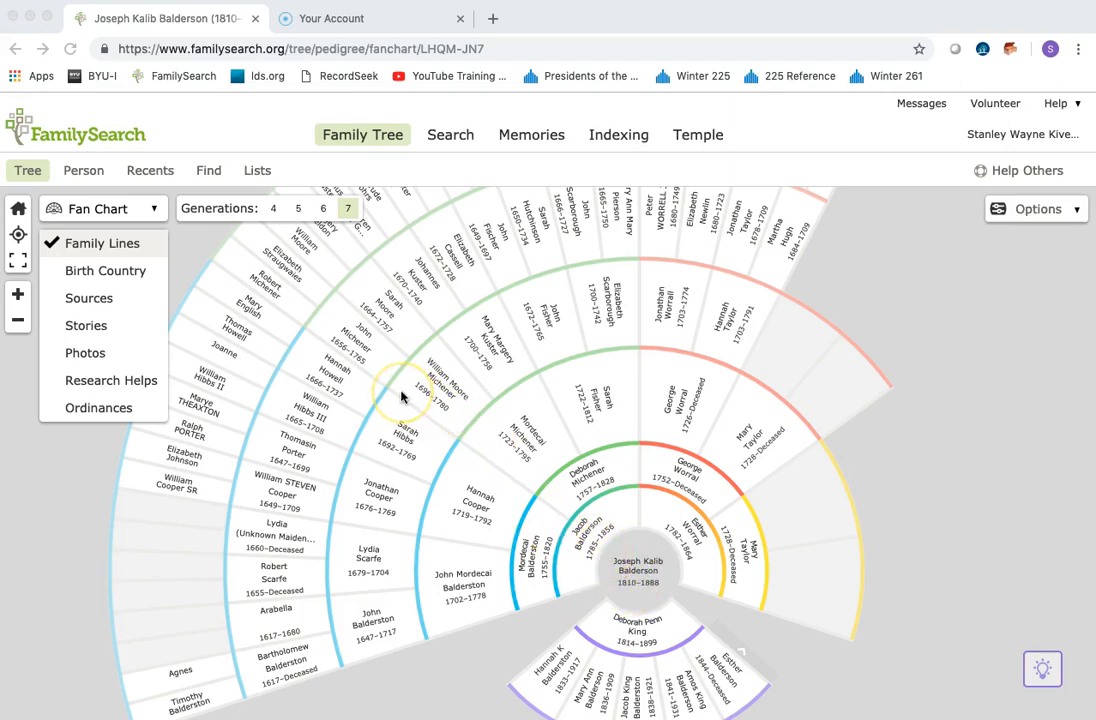
click(156, 209)
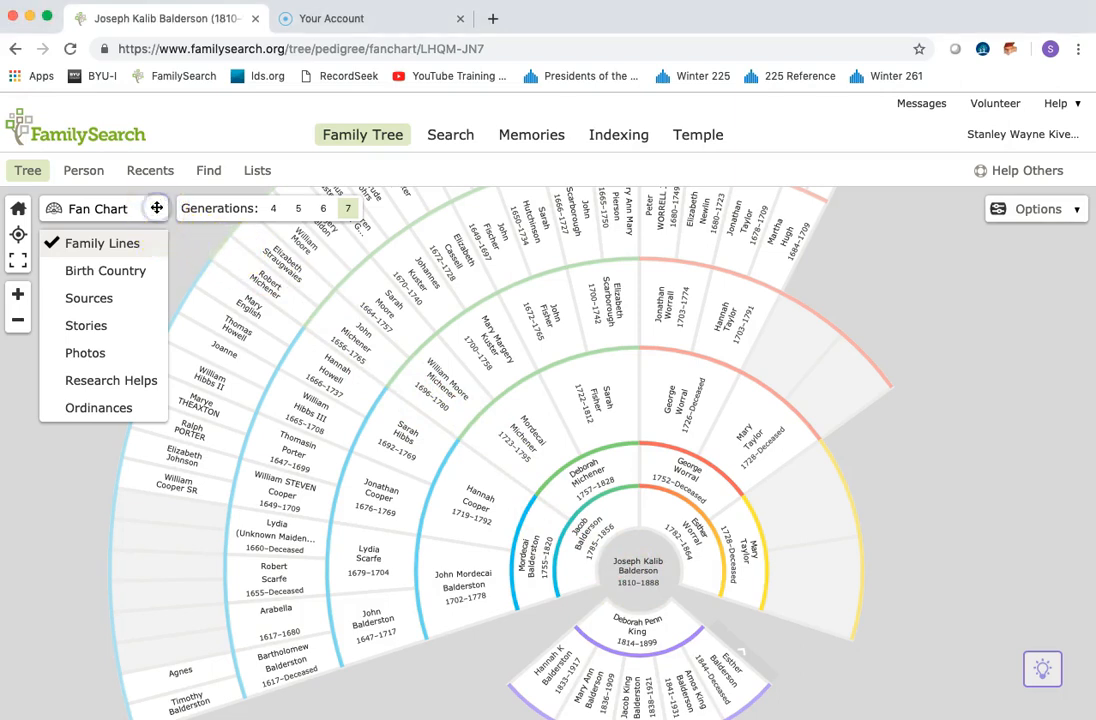
click(156, 209)
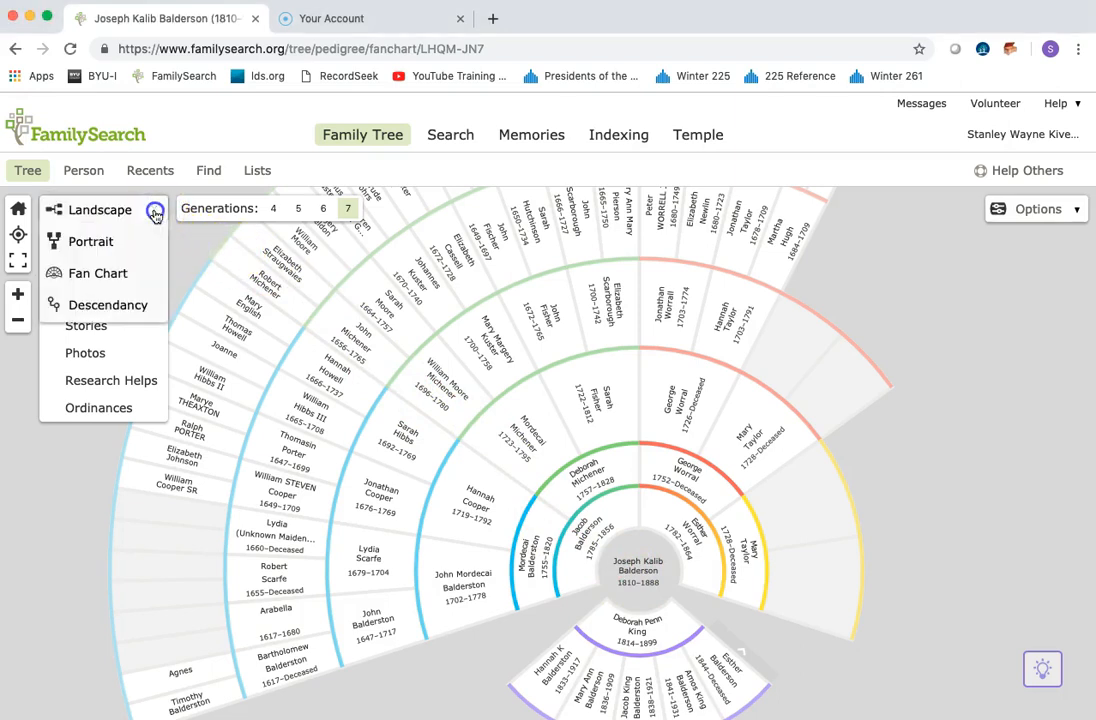
click(110, 304)
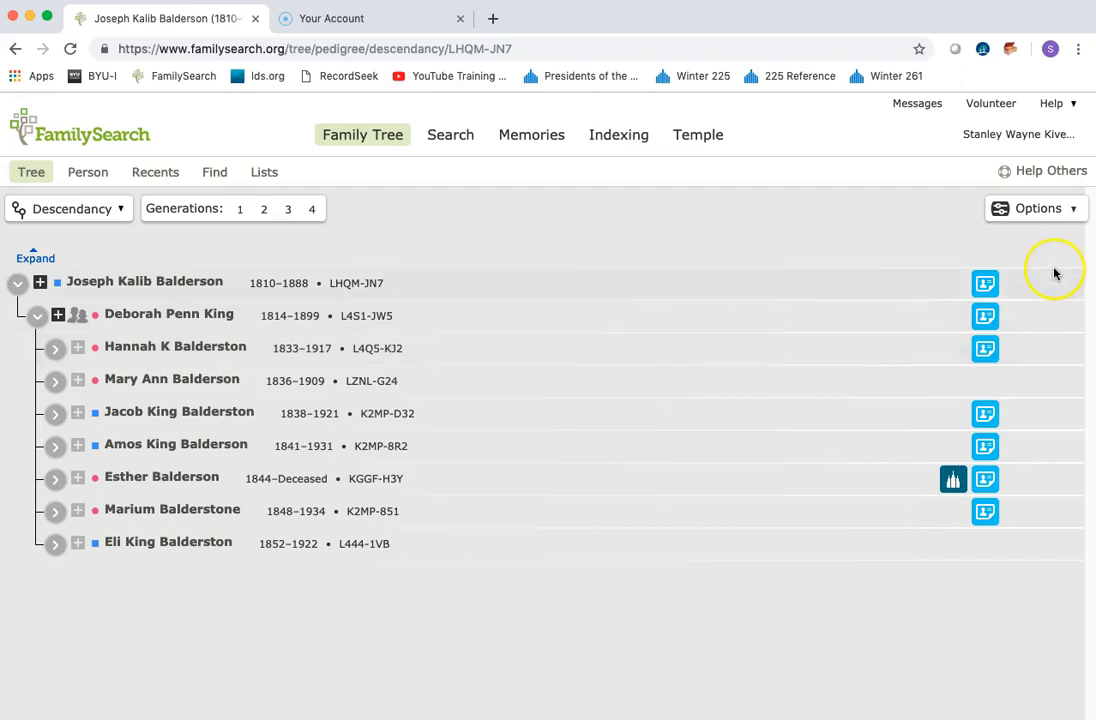
Turn the Portraits display option on for the descendancy list and back off.
click(1066, 210)
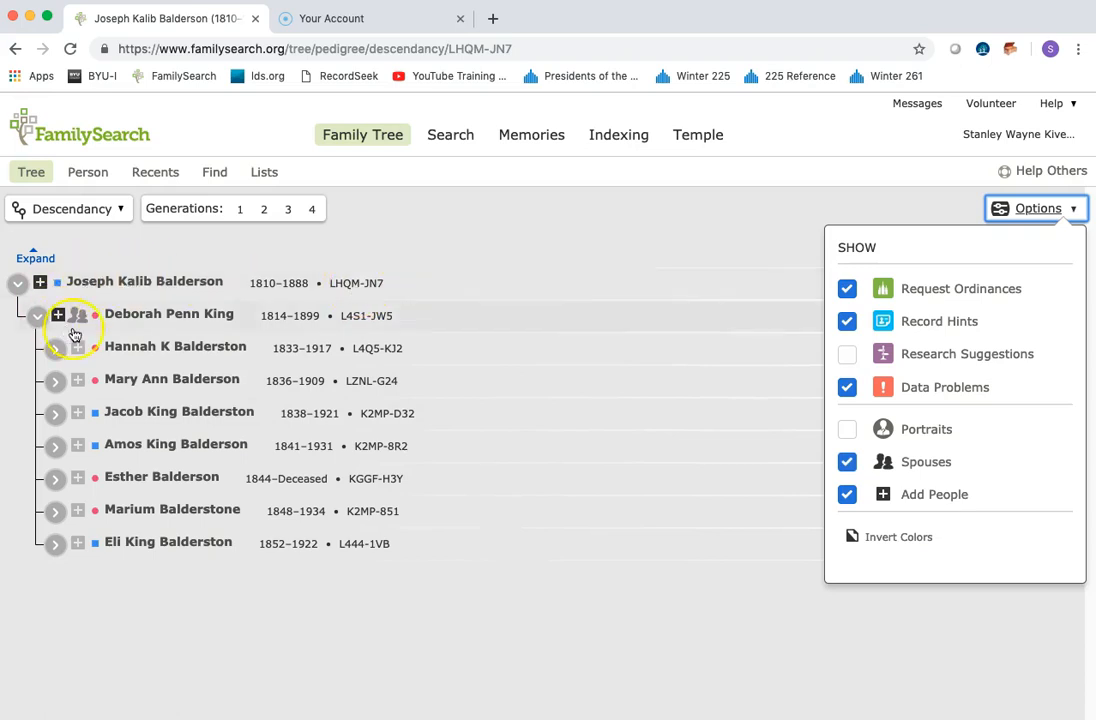
click(847, 429)
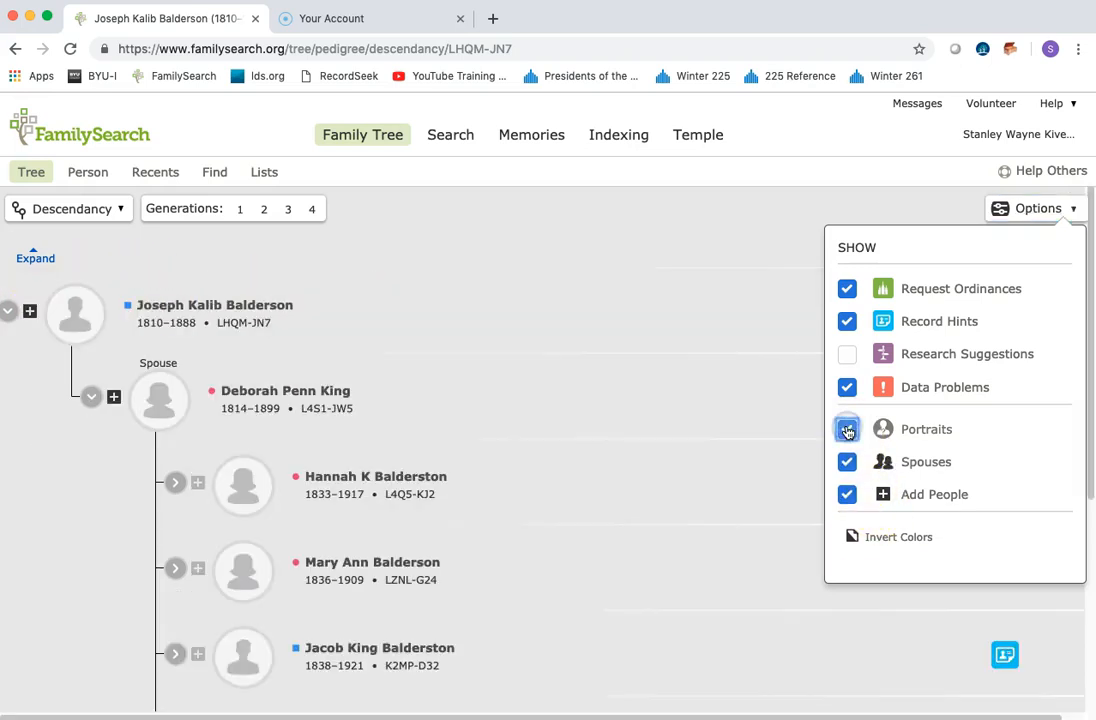
click(426, 635)
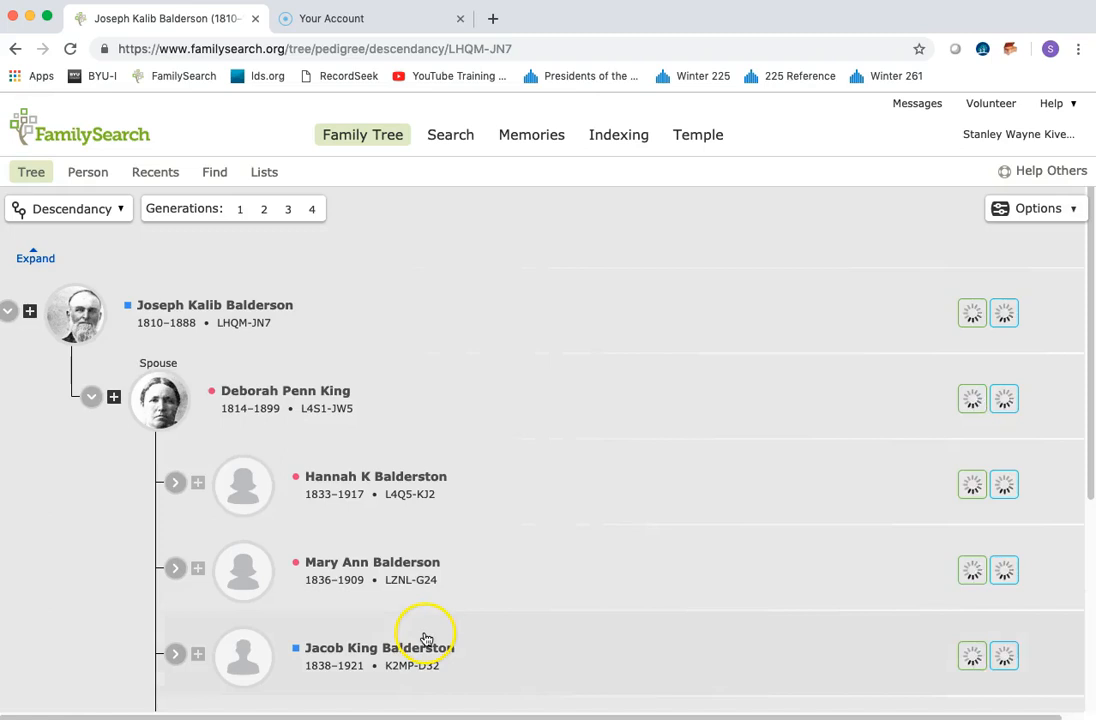
click(1059, 214)
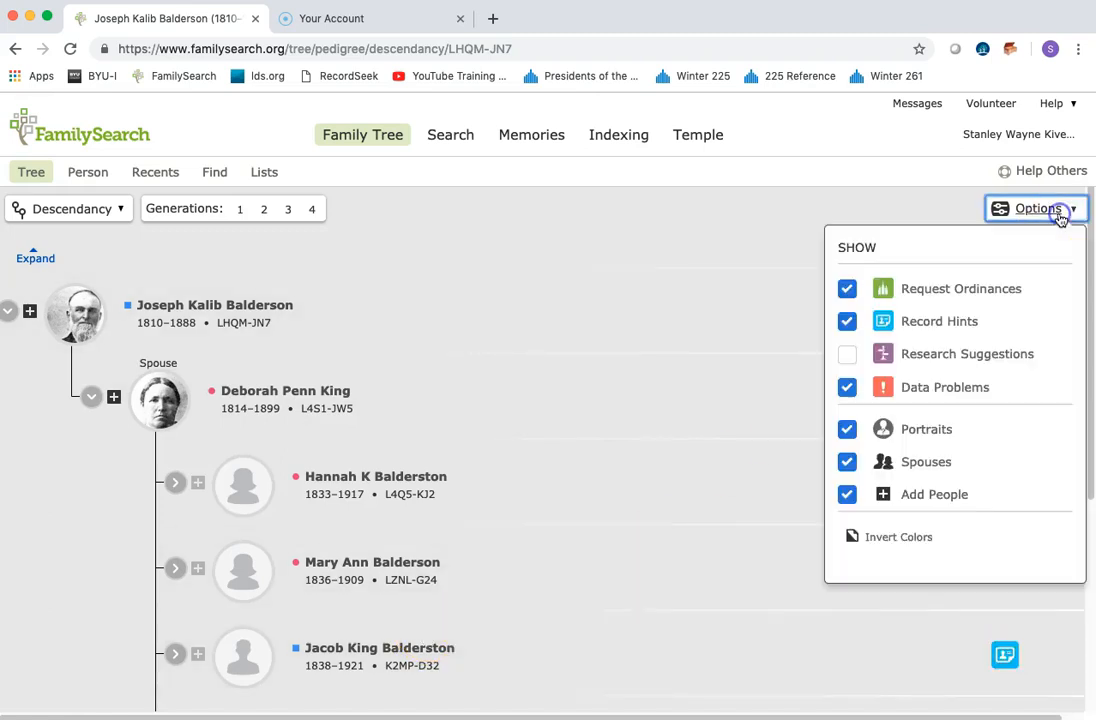
click(847, 433)
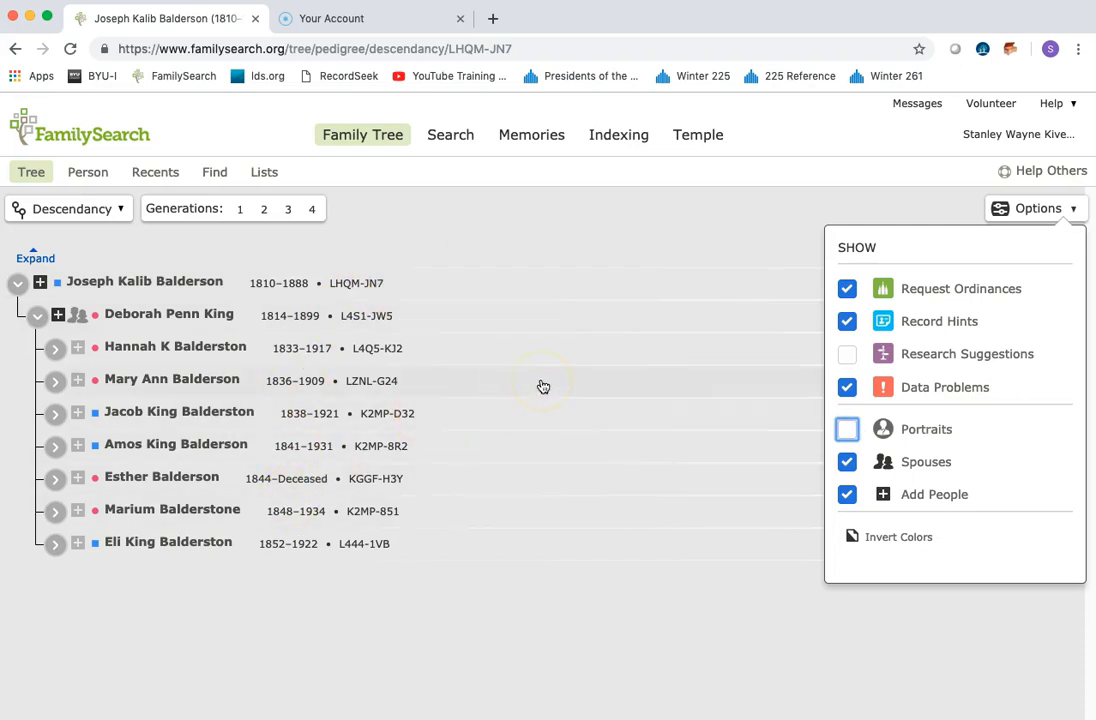
click(751, 220)
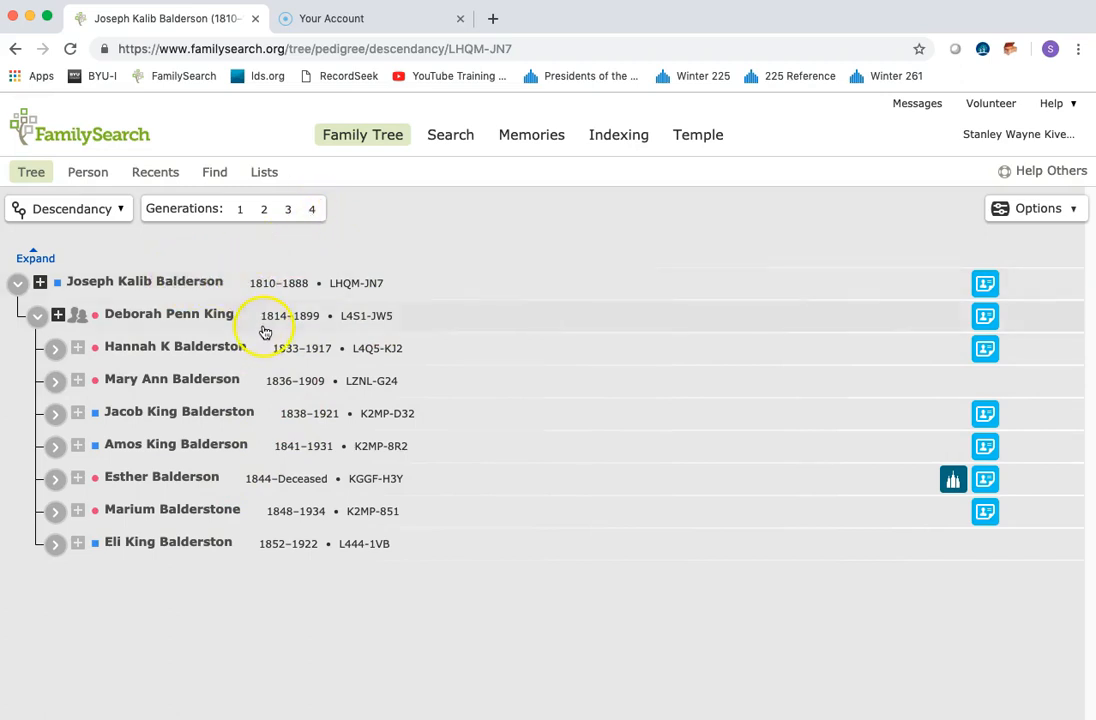
Expand the descendancy list to 4 generations and look through the descendants for a green temple icon.
click(313, 211)
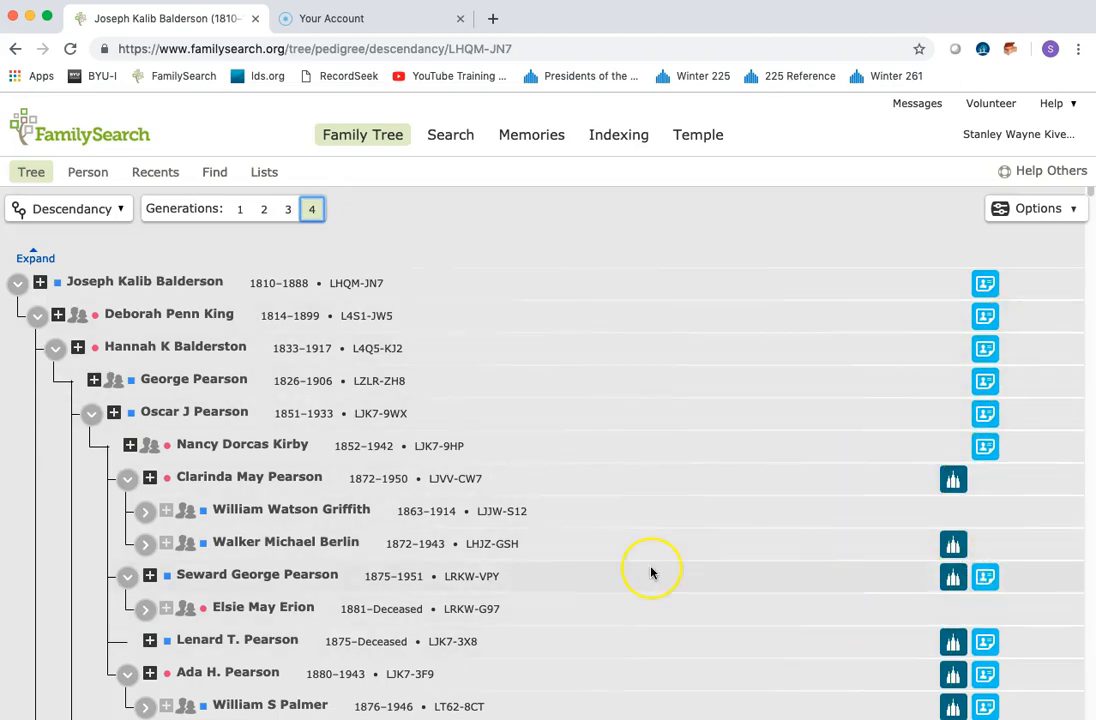
scroll(651, 573, down, 5)
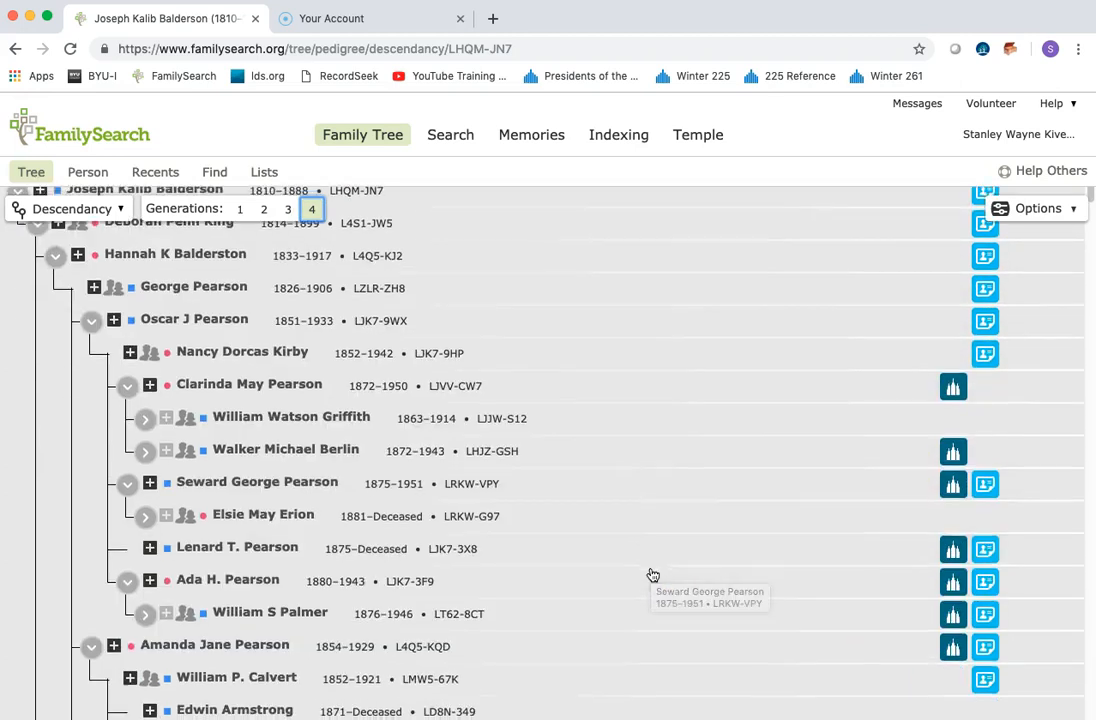
scroll(652, 575, down, 10)
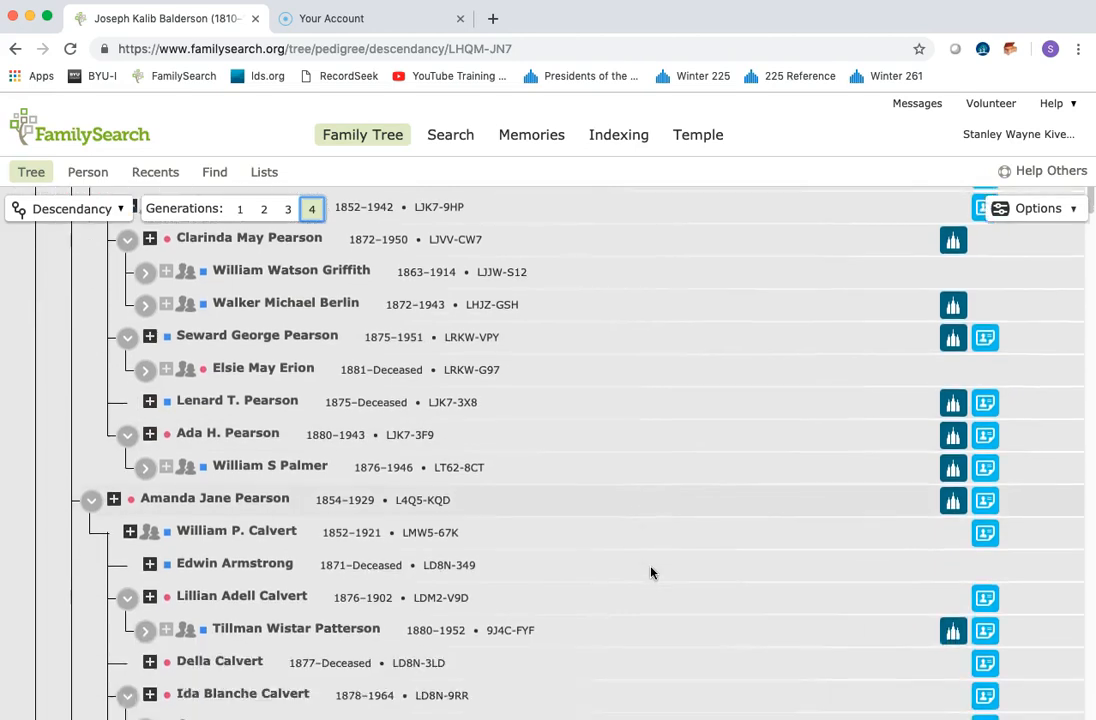
scroll(651, 573, down, 9)
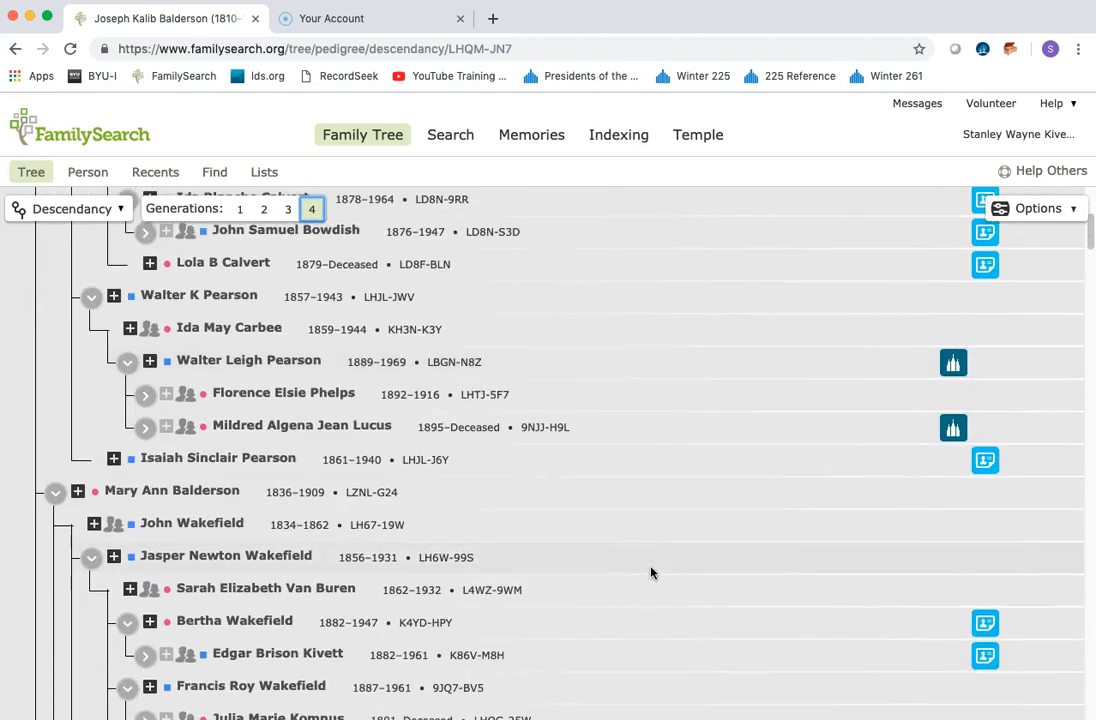
scroll(651, 573, down, 9)
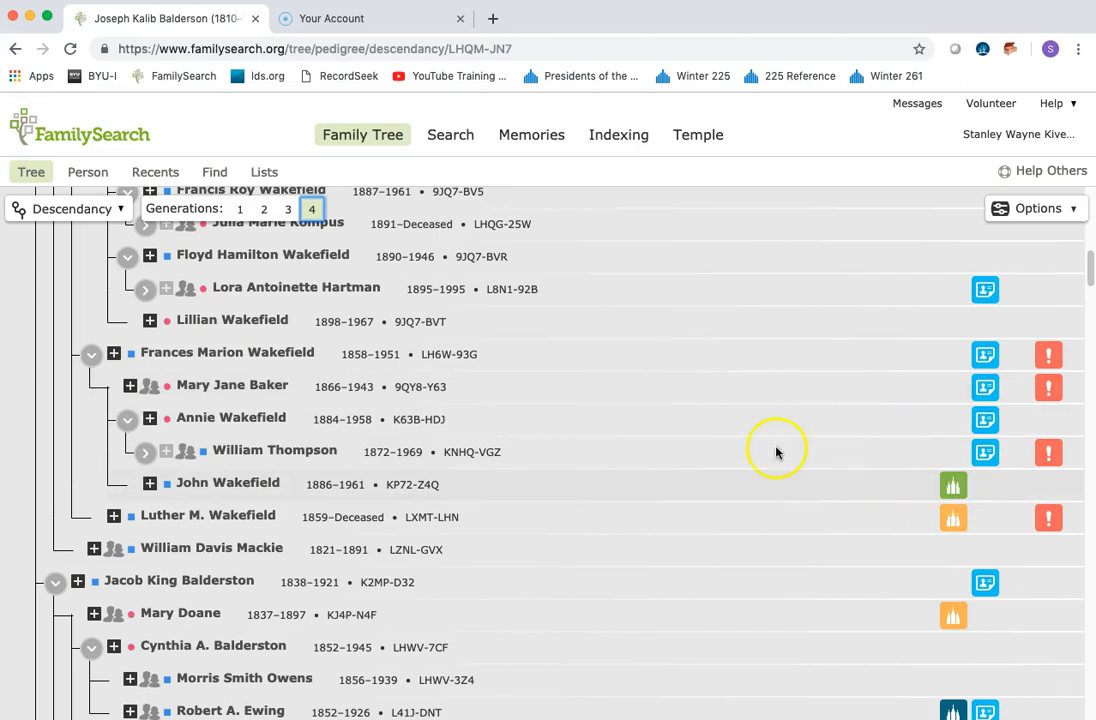
Open the person page of the 1886–1961 descendant with the green temple icon in a new tab and switch to it.
click(249, 485)
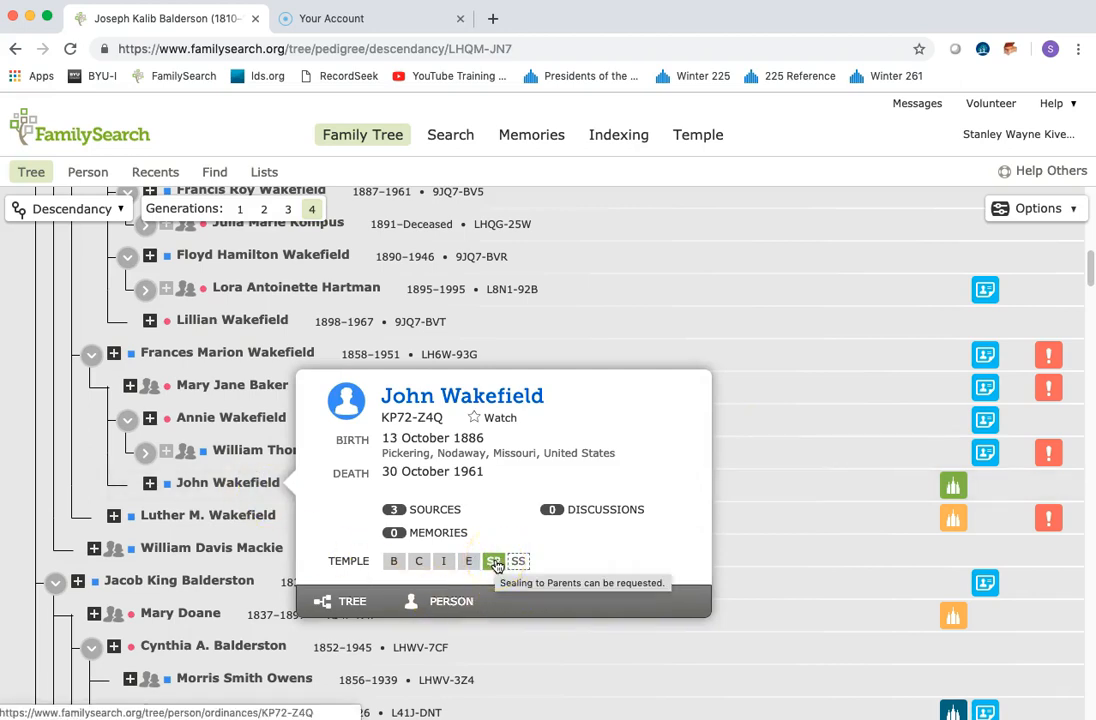
click(452, 601)
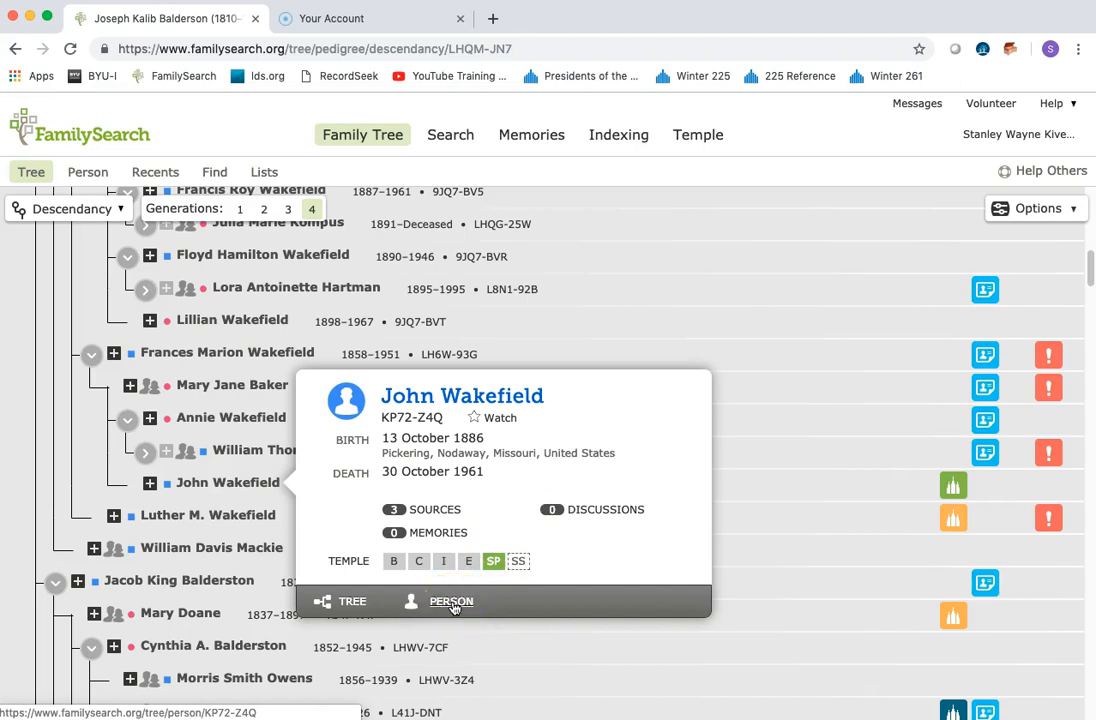
right_click(452, 602)
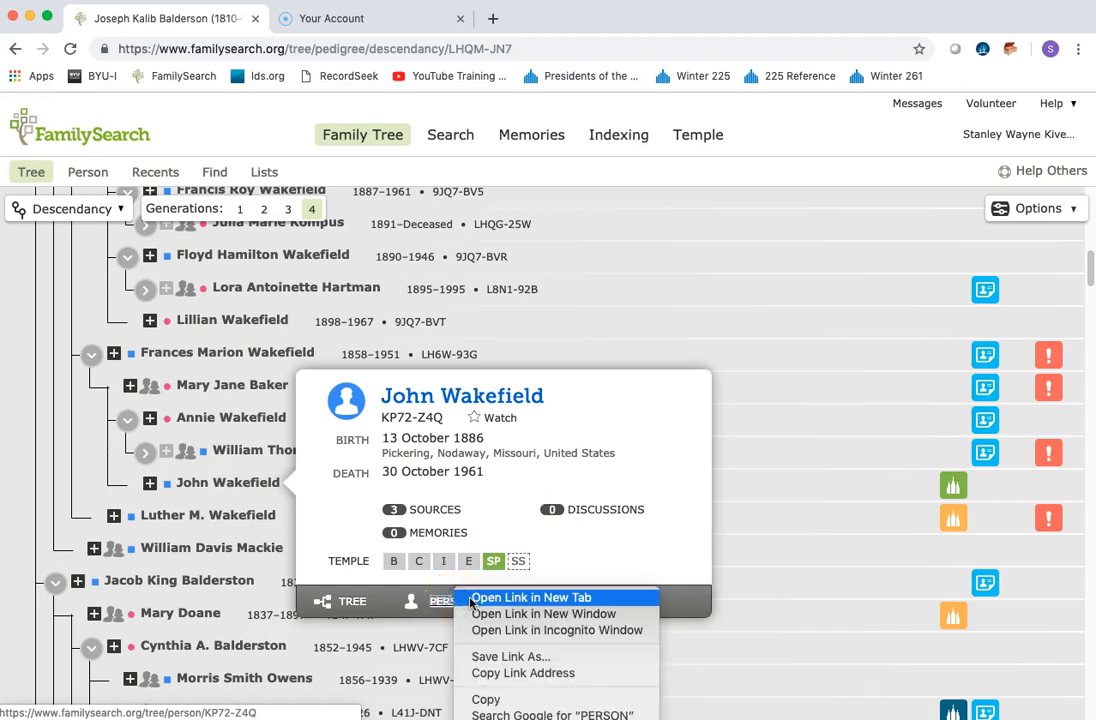
click(487, 600)
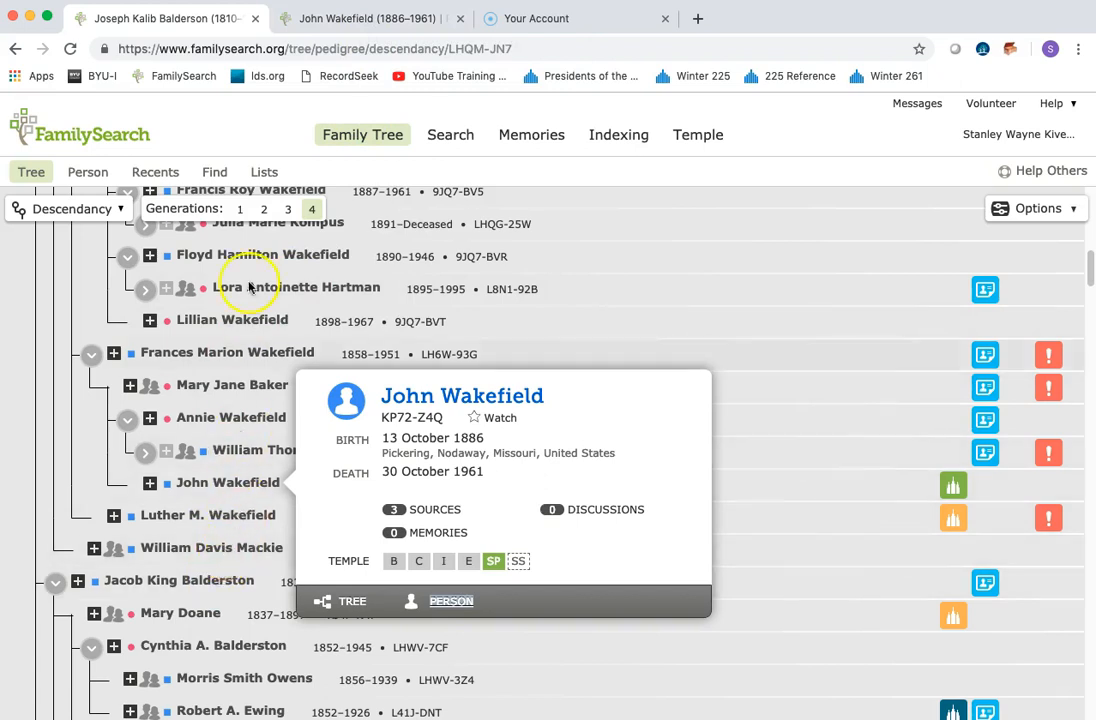
click(314, 19)
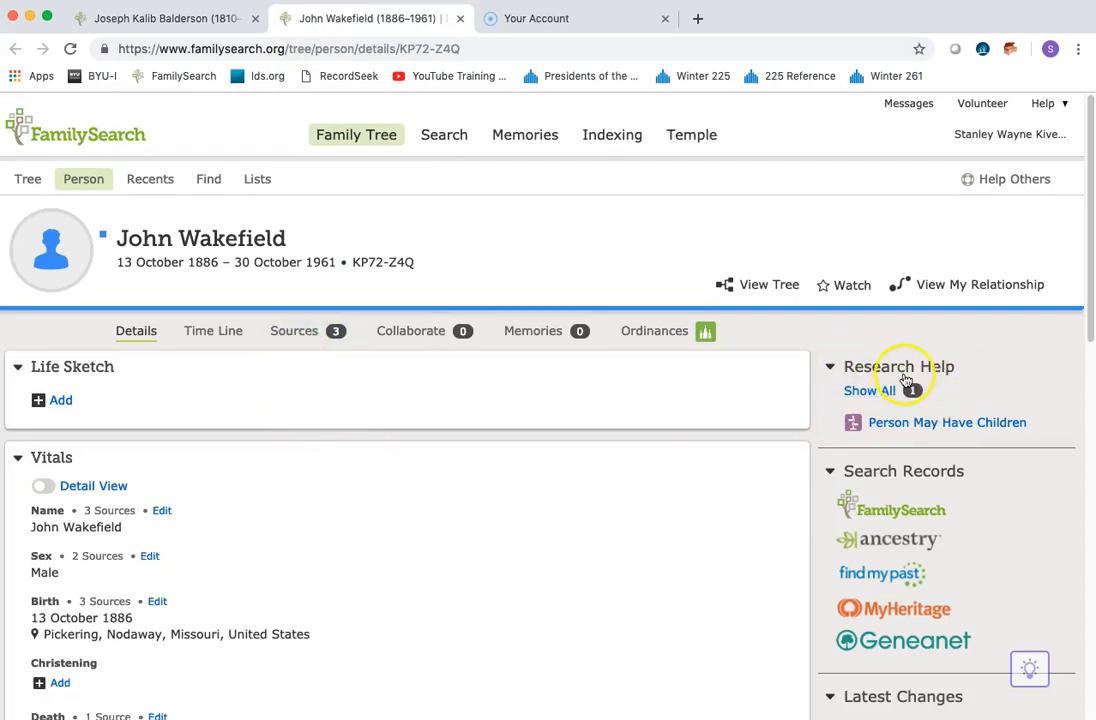
View the account holder's relationship to this descendant and review the vitals, other information and family members on the details page.
click(950, 285)
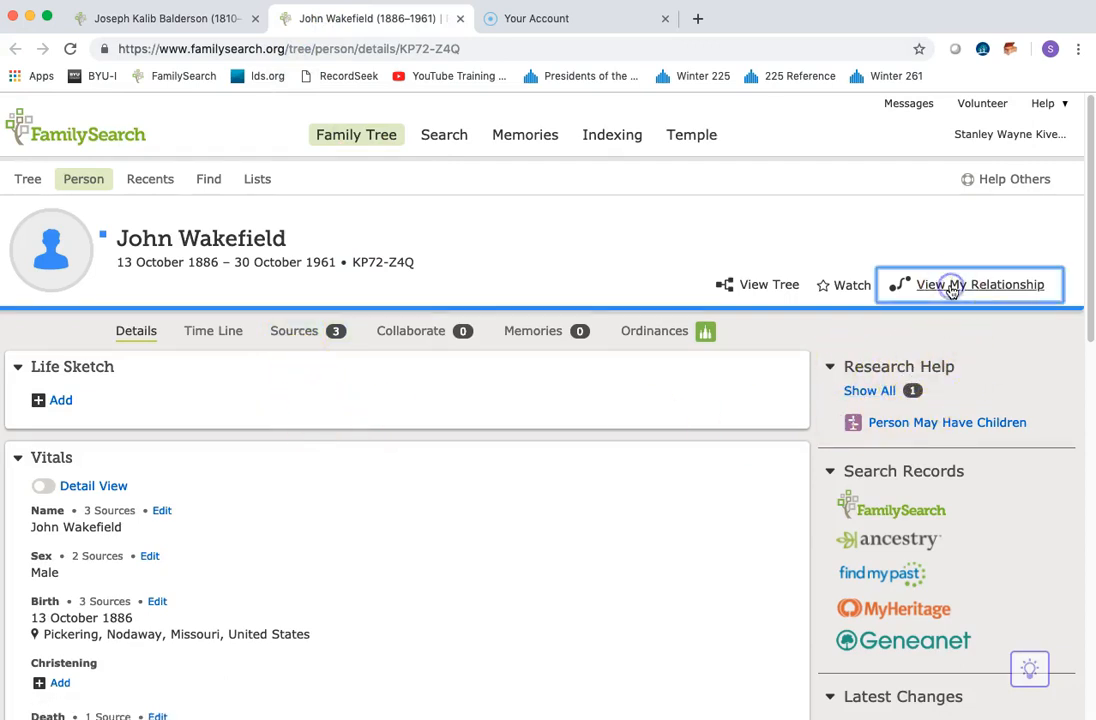
drag(636, 237, 631, 301)
drag(572, 396, 570, 526)
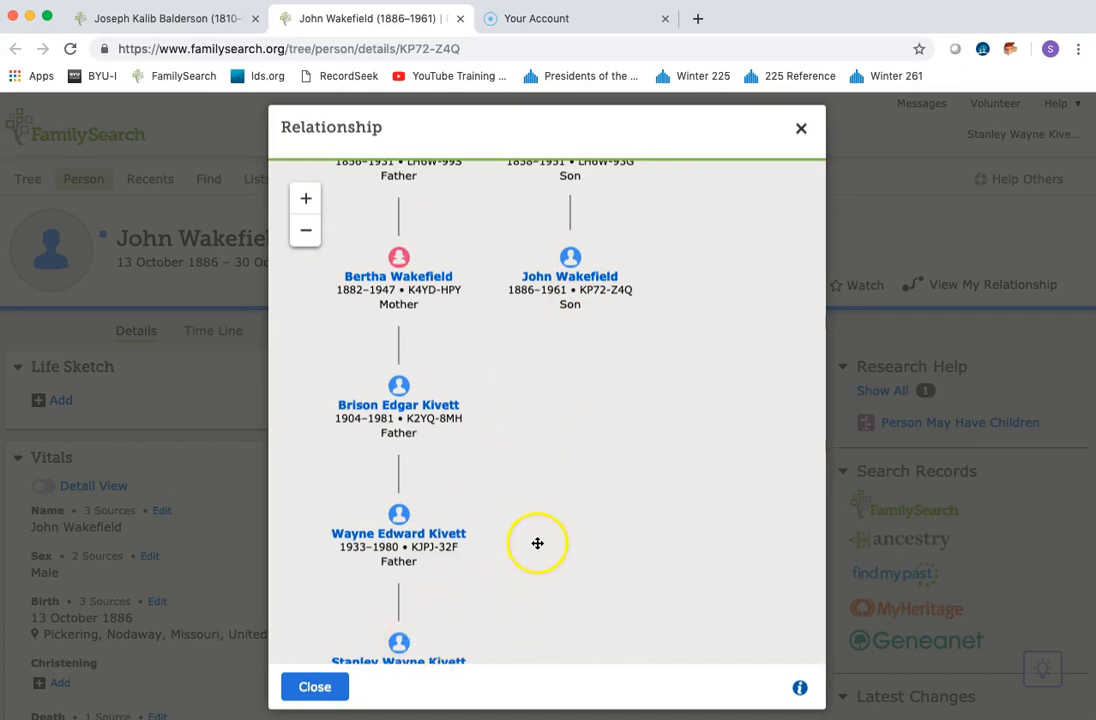
click(314, 687)
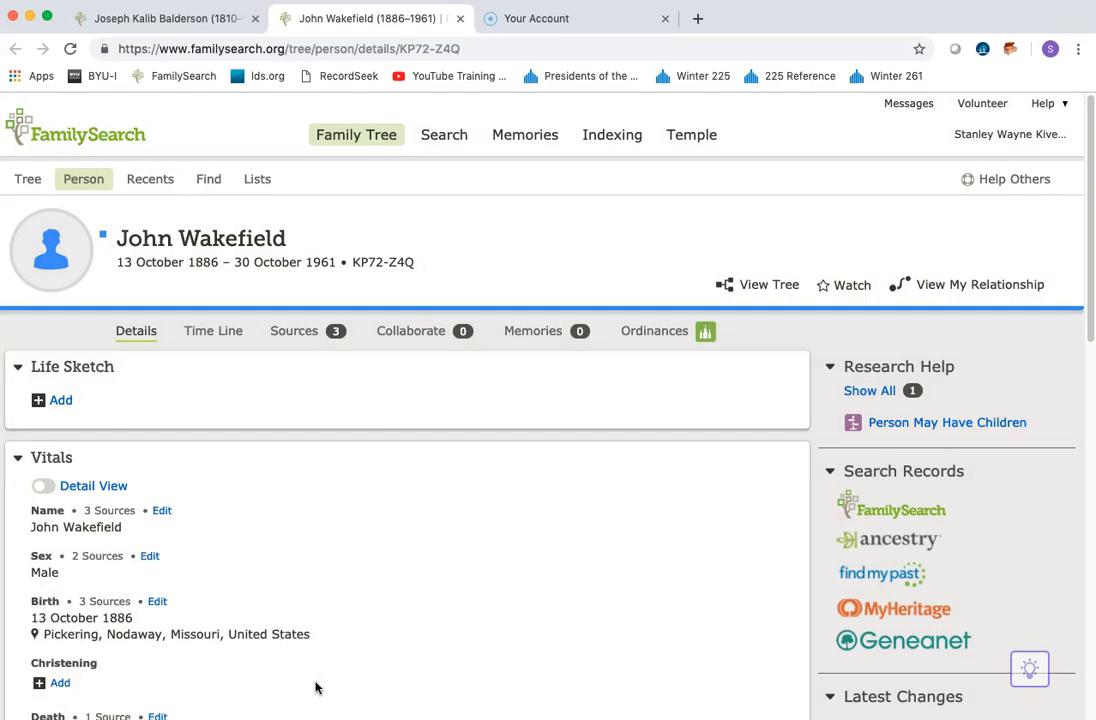
scroll(318, 628, down, 3)
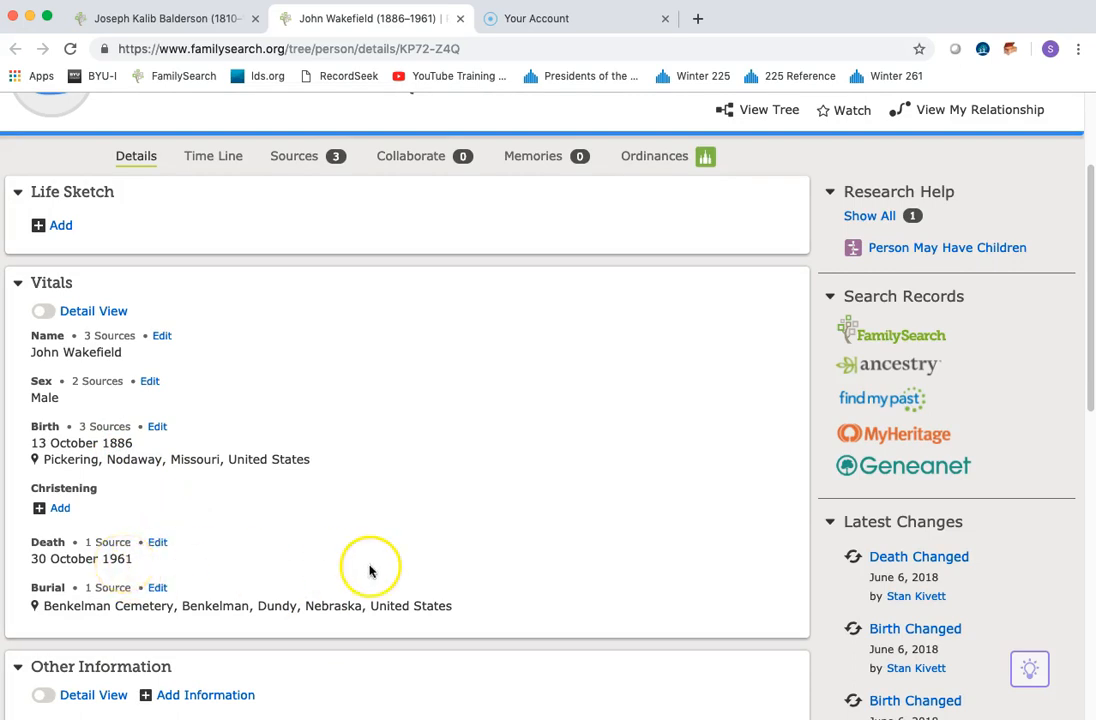
scroll(372, 571, down, 5)
scroll(372, 571, down, 3)
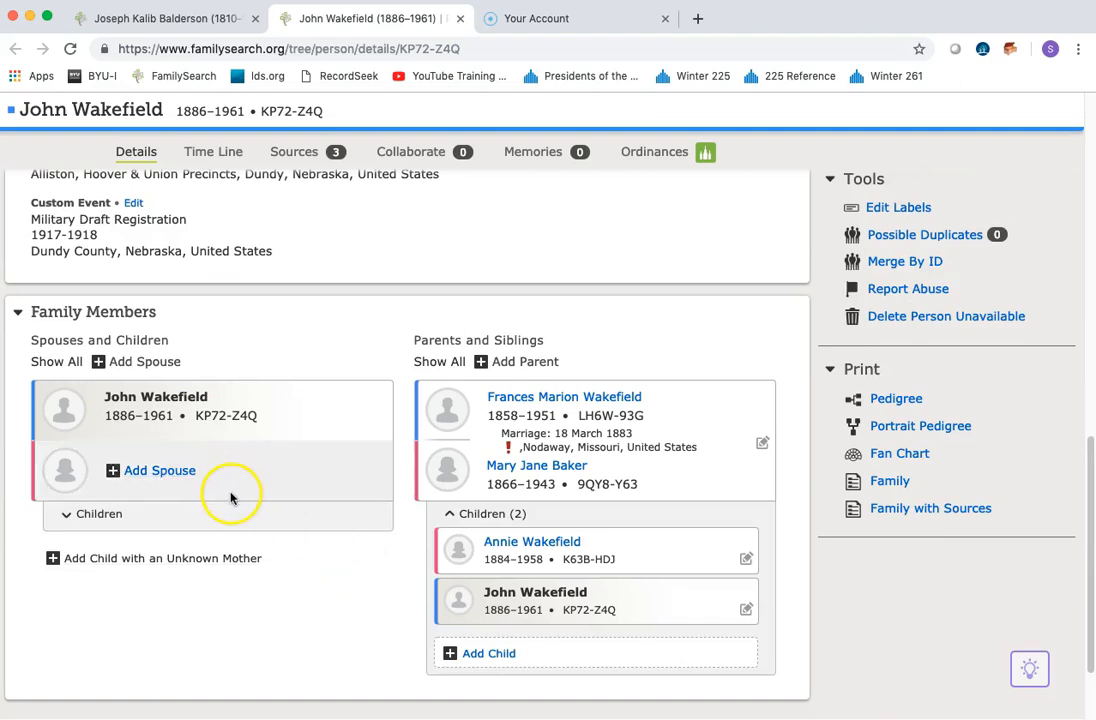
scroll(280, 520, up, 3)
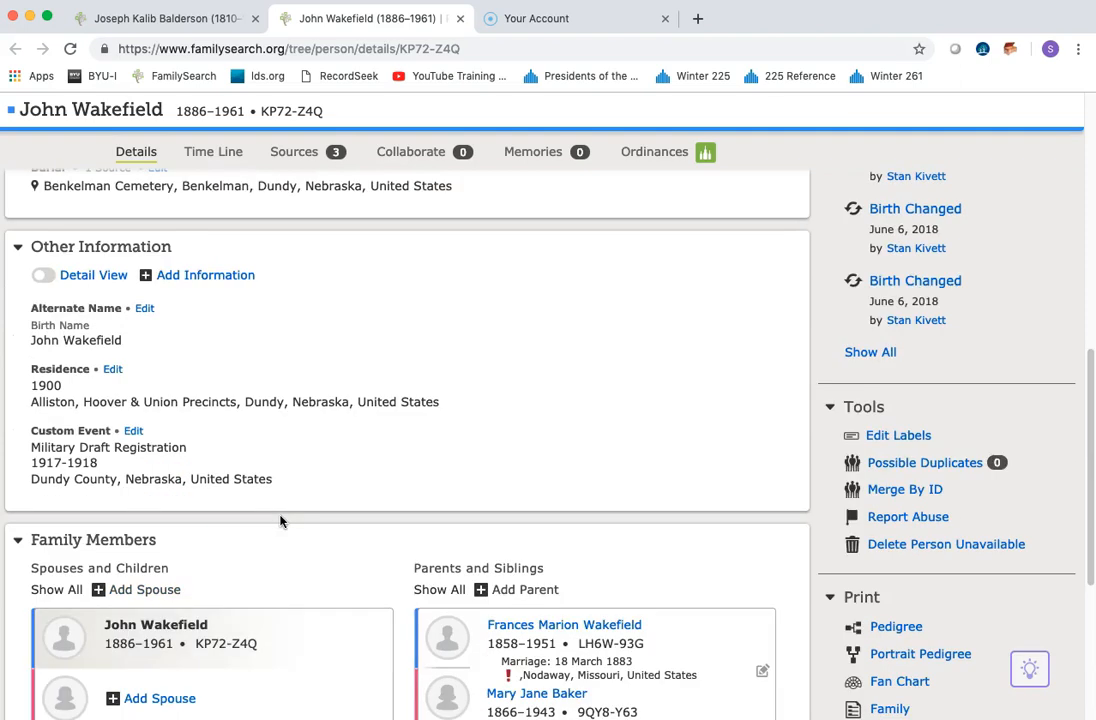
scroll(280, 520, down, 1)
scroll(280, 520, down, 2)
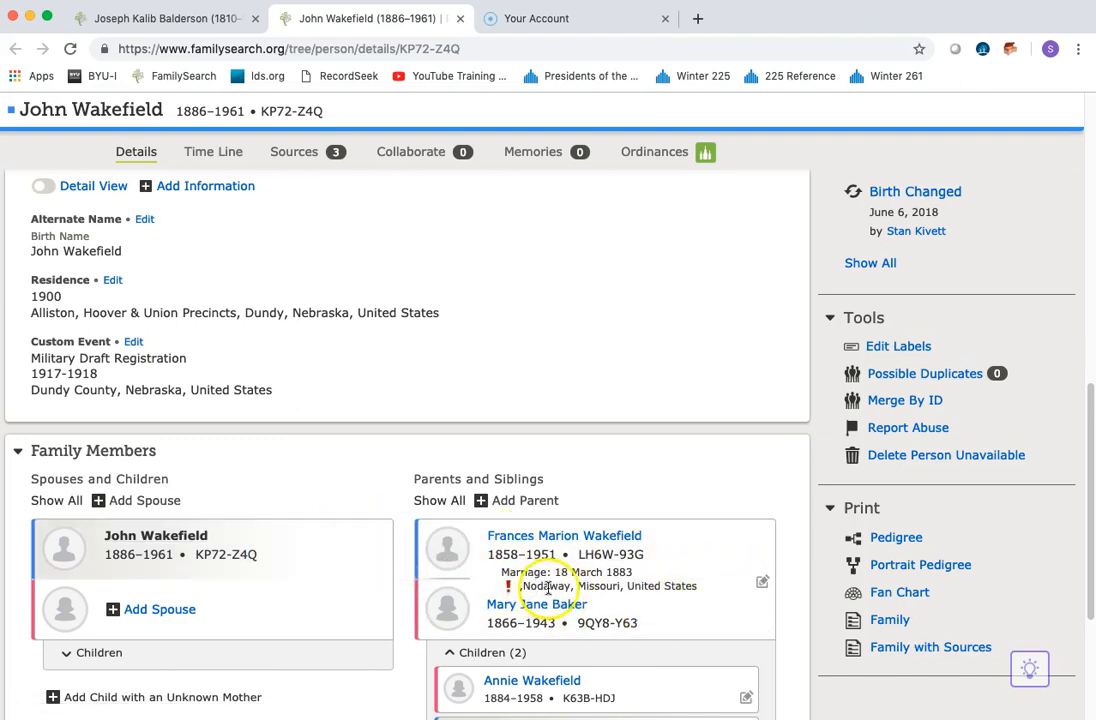
Set the parents' marriage place to the standardized county entry Nodaway, Missouri, United States, and save the event.
click(762, 585)
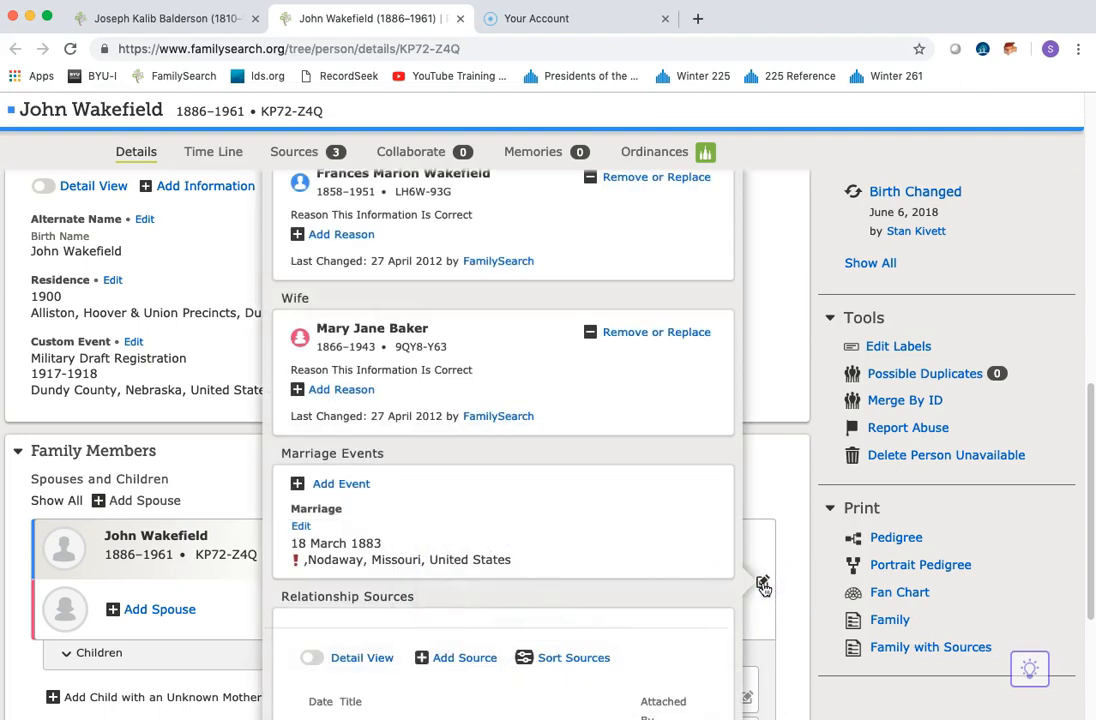
click(301, 526)
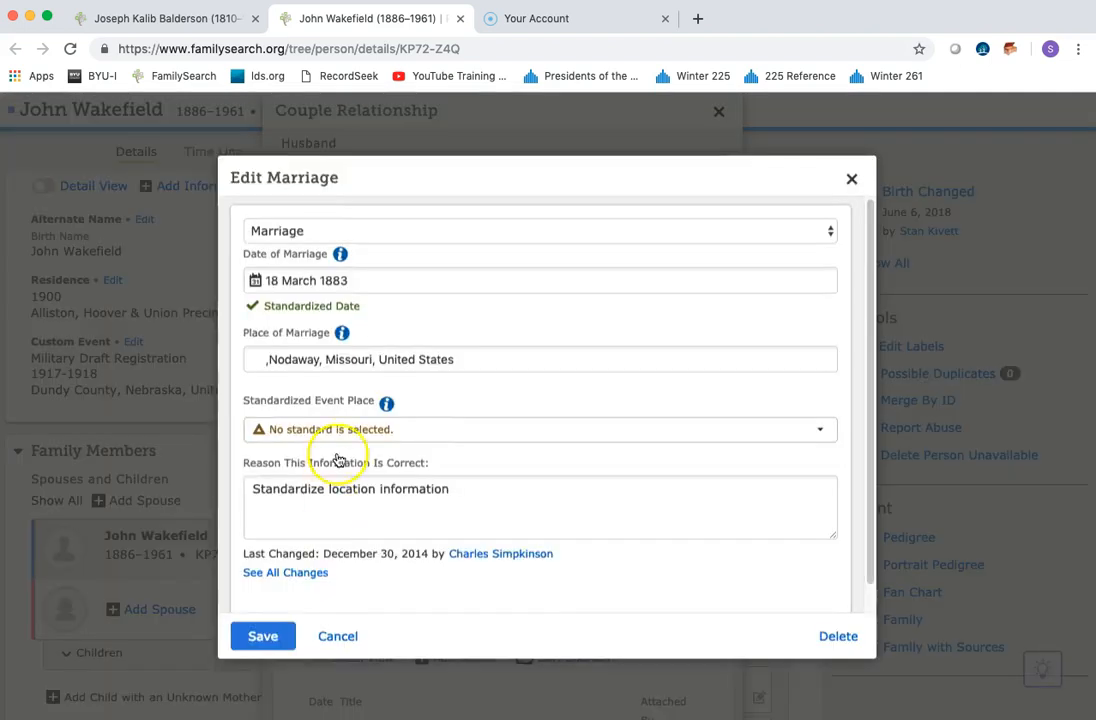
click(459, 361)
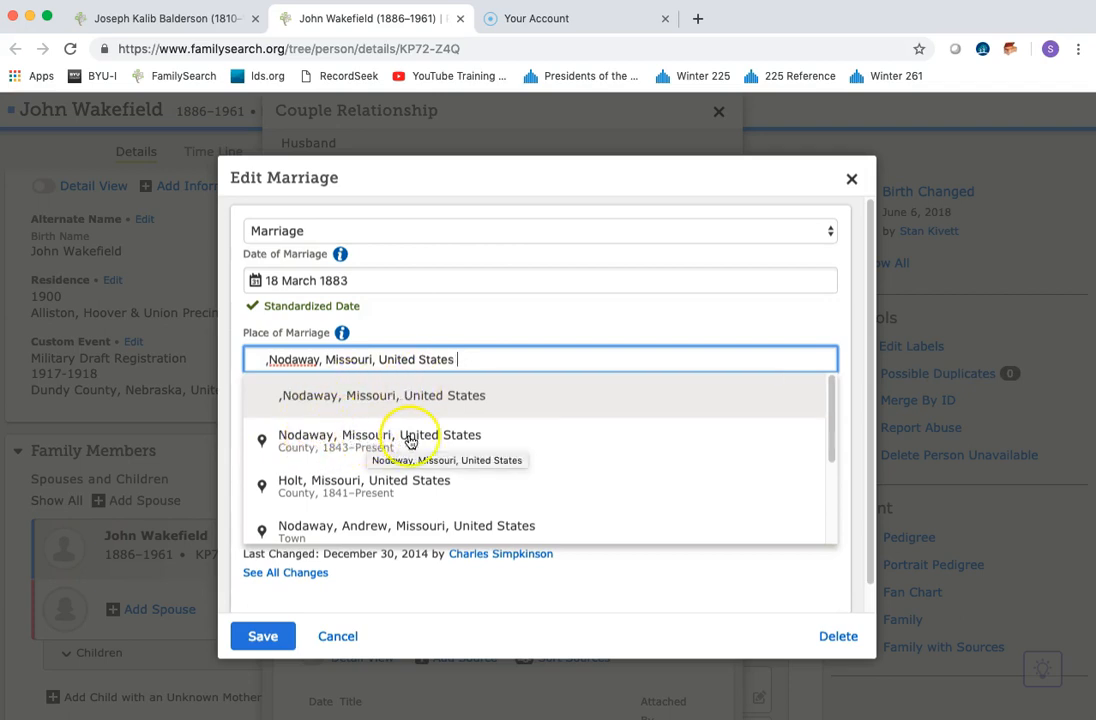
click(324, 440)
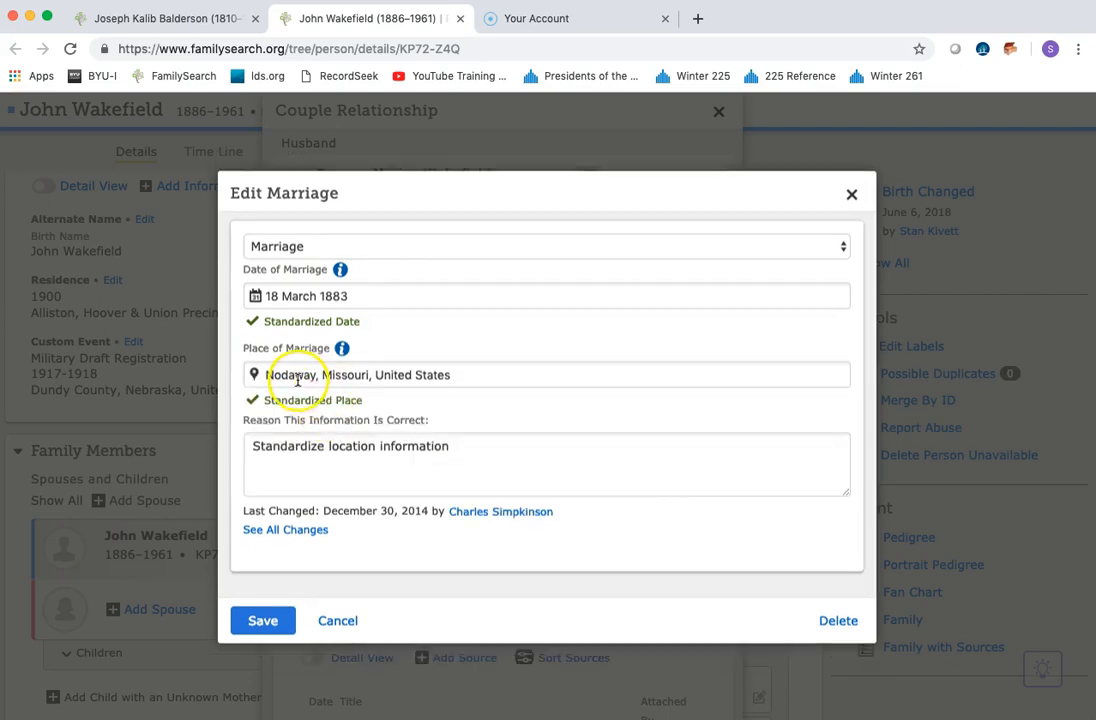
click(493, 453)
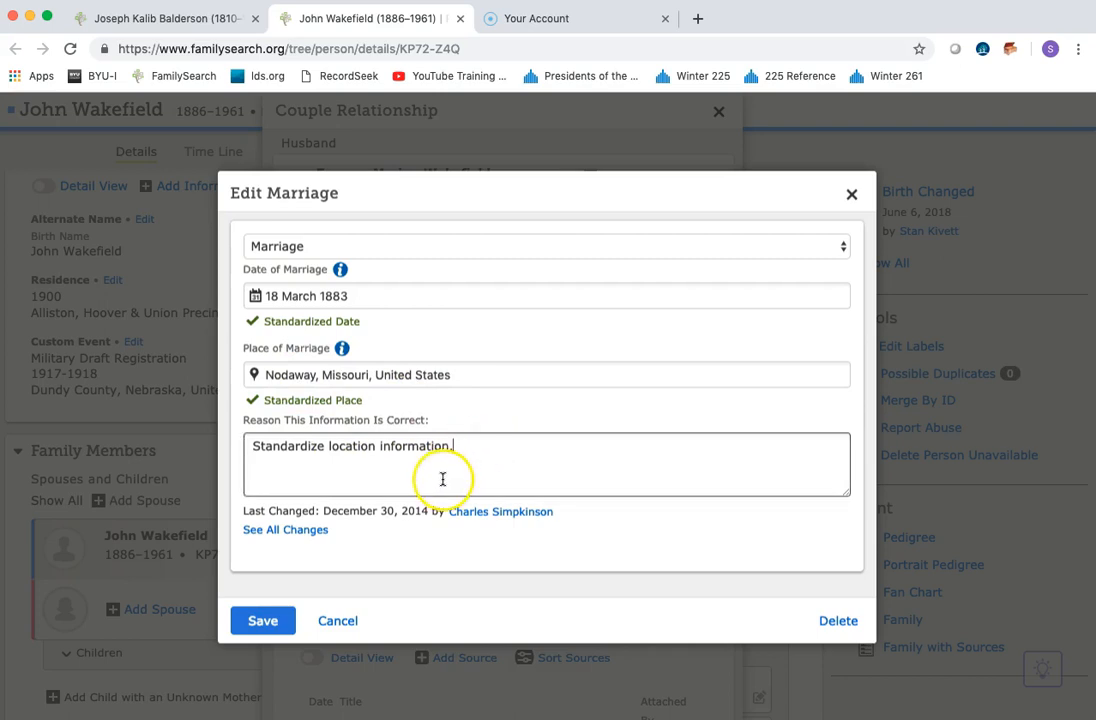
click(264, 623)
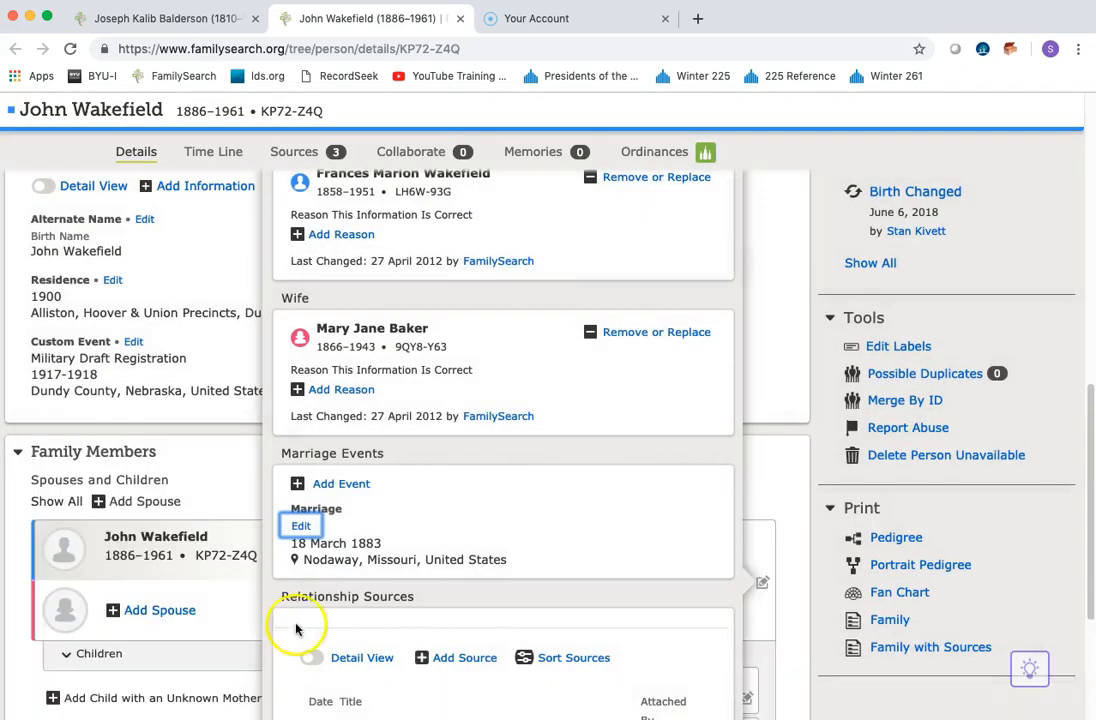
click(826, 350)
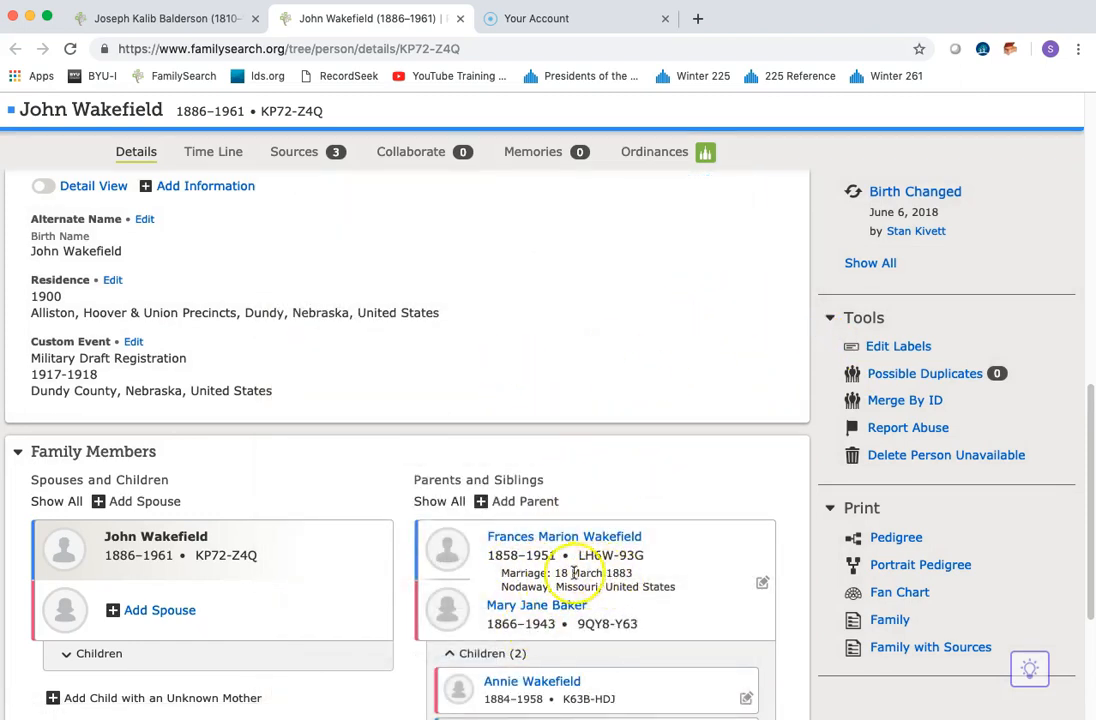
Search Ancestry's records for this descendant from the details page.
scroll(600, 590, down, 1)
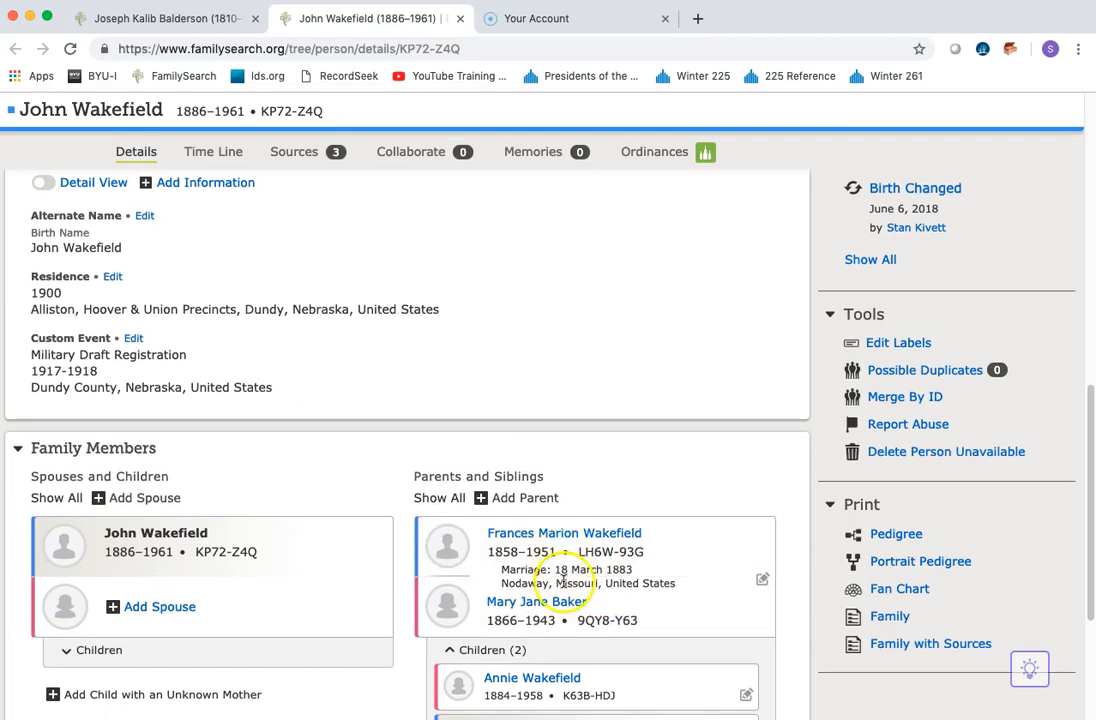
scroll(563, 580, up, 10)
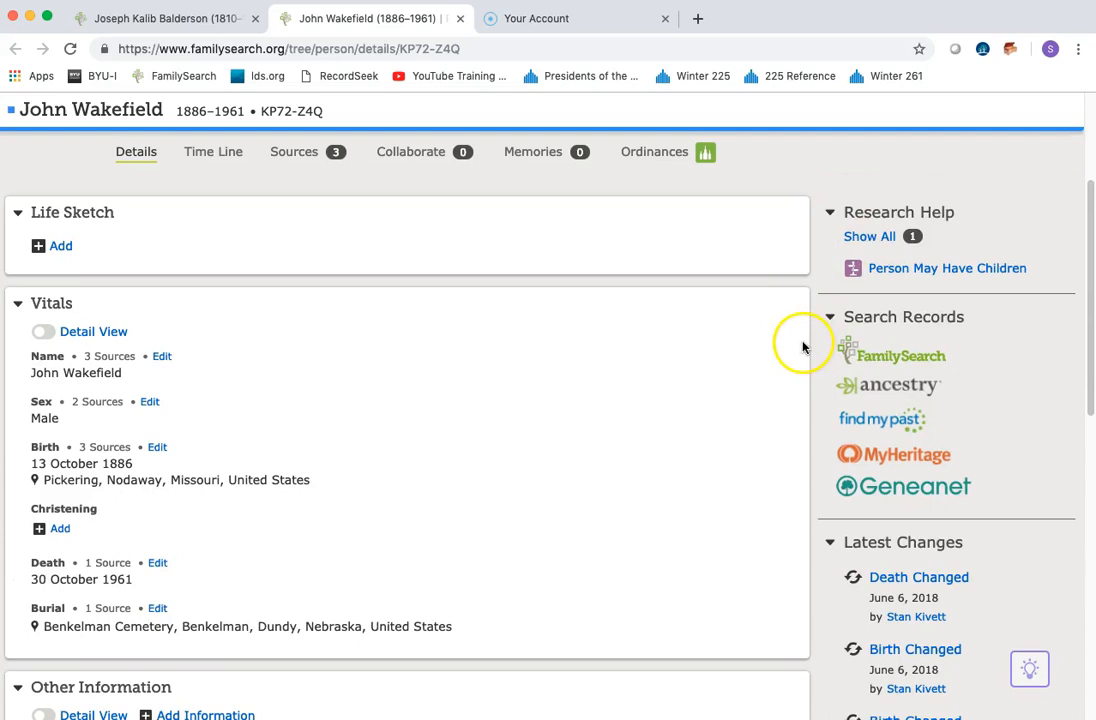
click(895, 383)
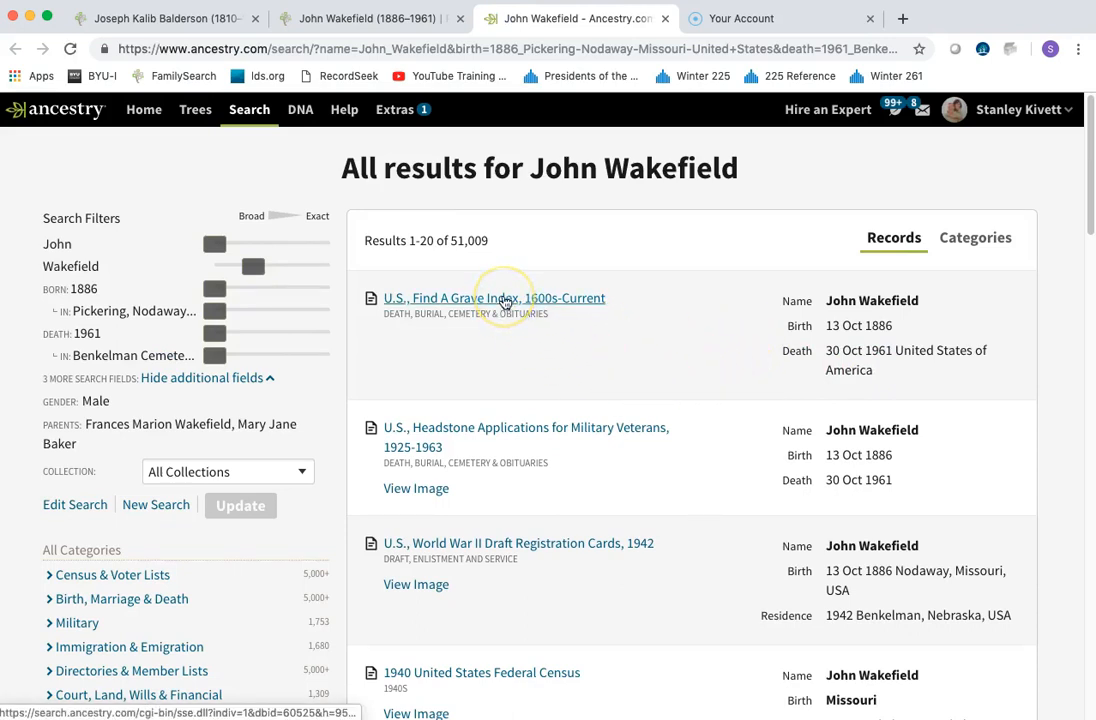
Examine the Ancestry results for the descendant, including the grave index, 1942 draft registration and 1940 census record previews.
mouse_move(505, 302)
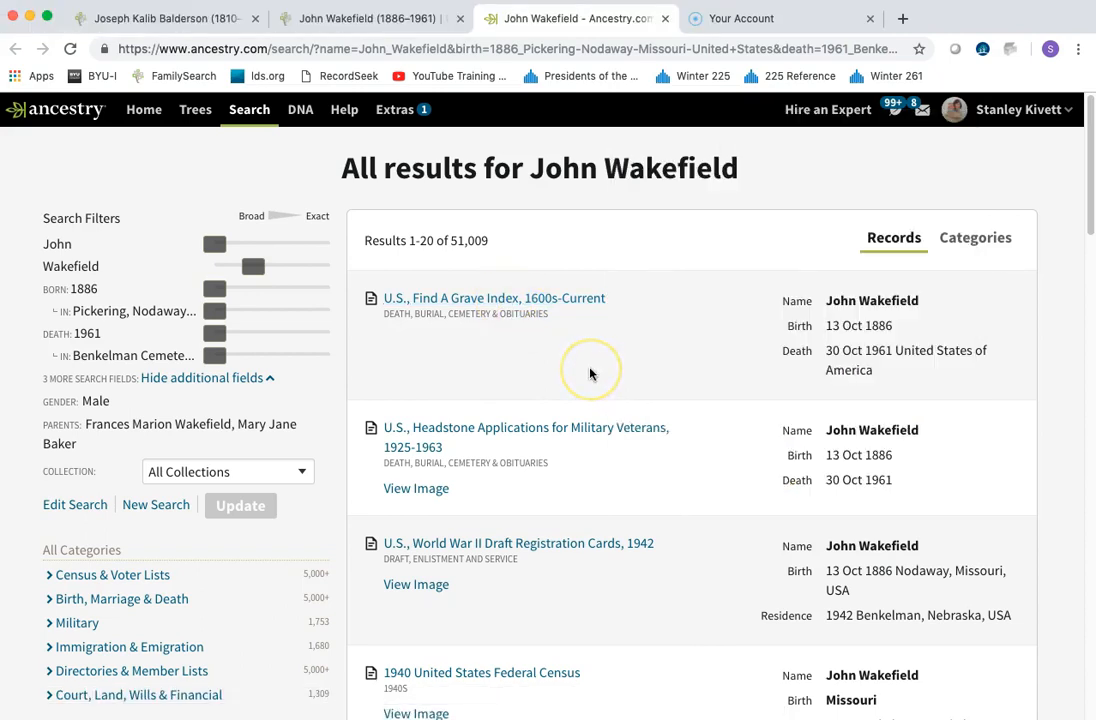
scroll(590, 374, down, 4)
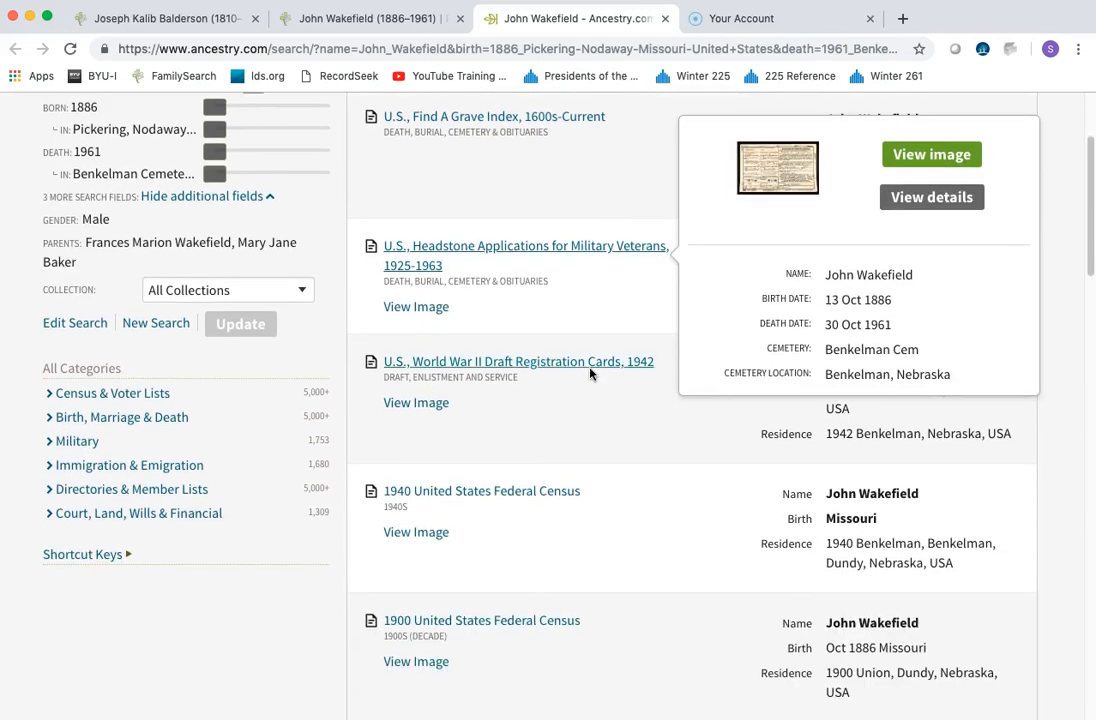
mouse_move(548, 369)
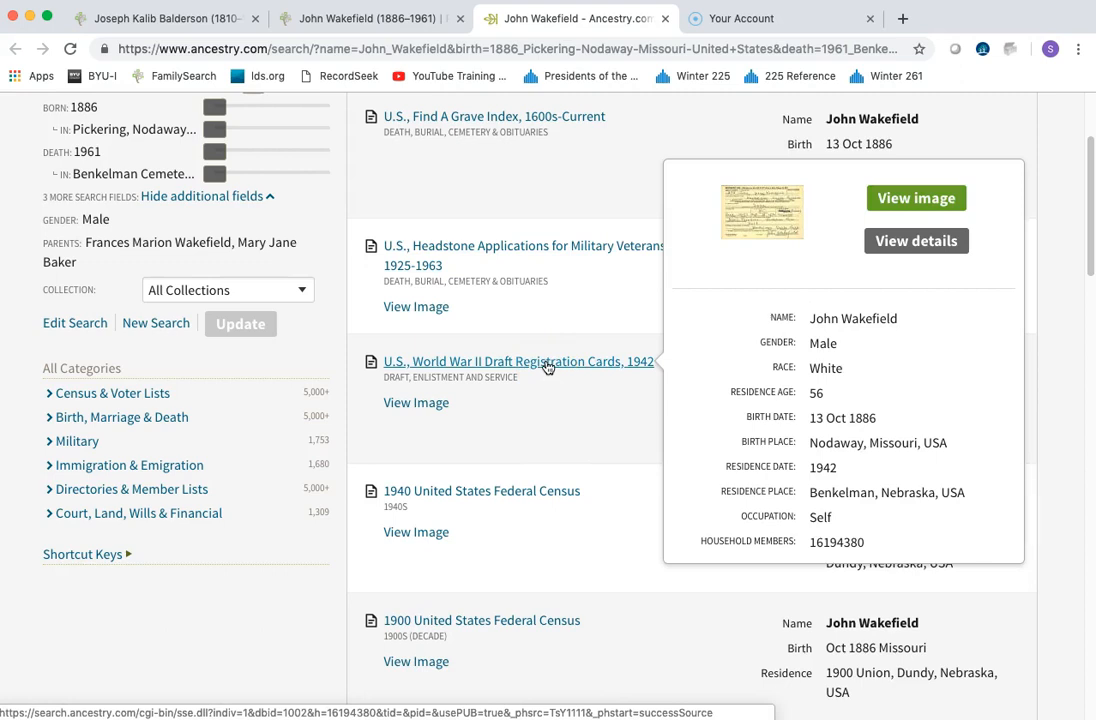
click(617, 422)
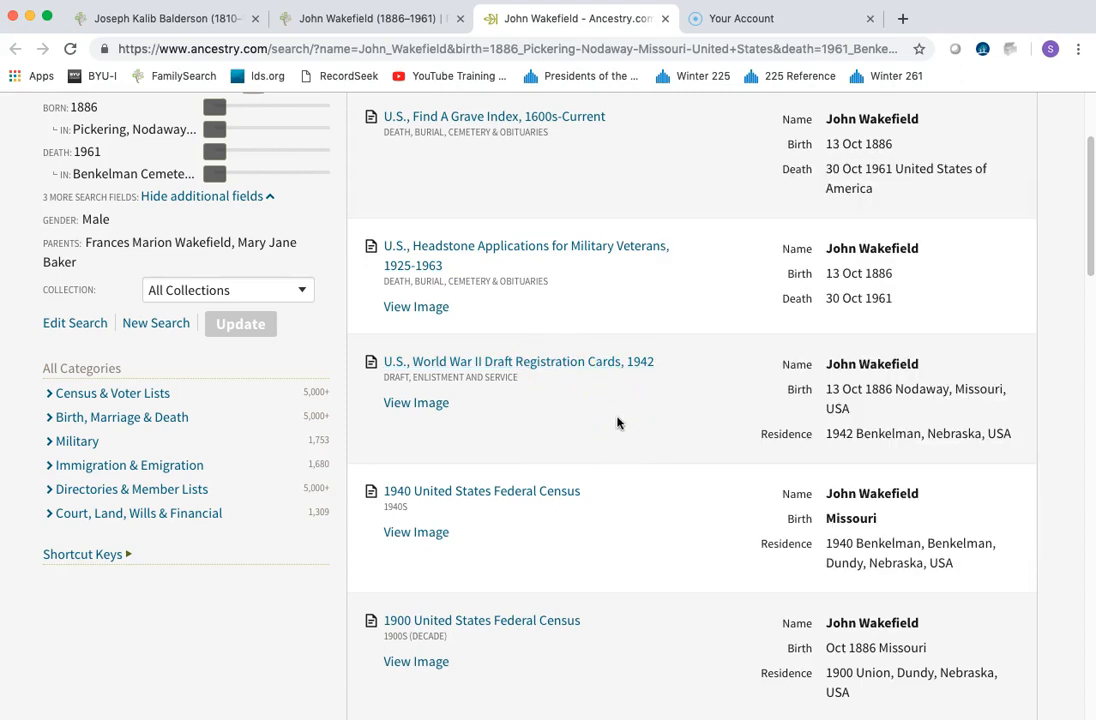
scroll(617, 422, down, 1)
click(550, 428)
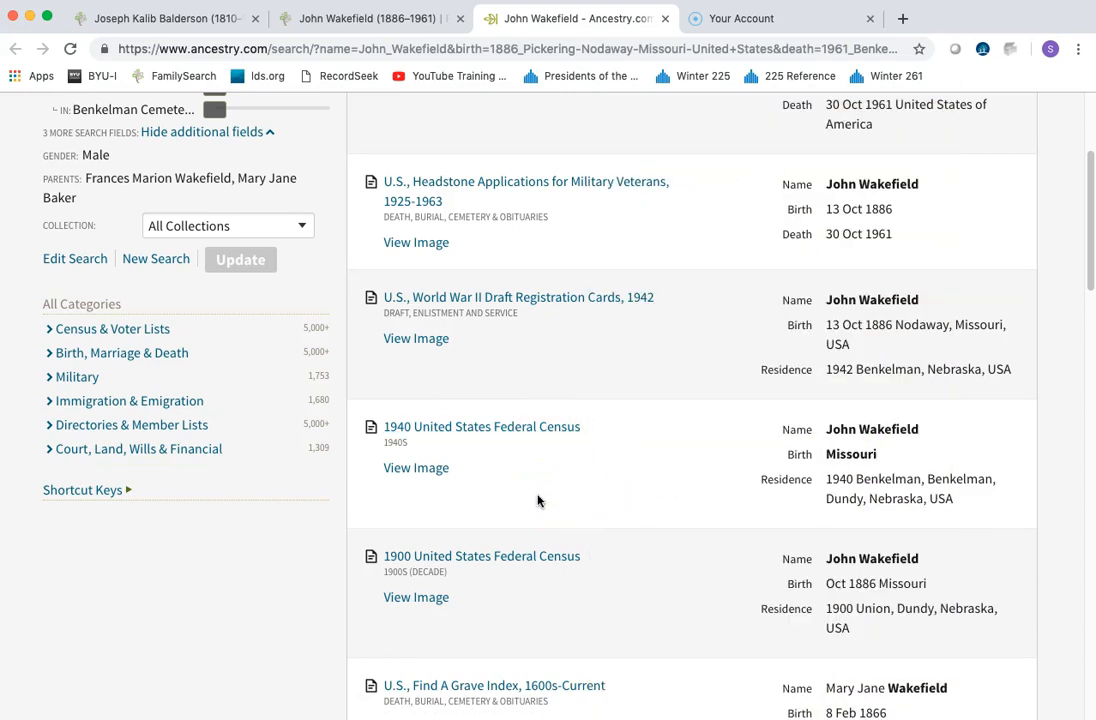
scroll(537, 500, up, 2)
mouse_move(537, 500)
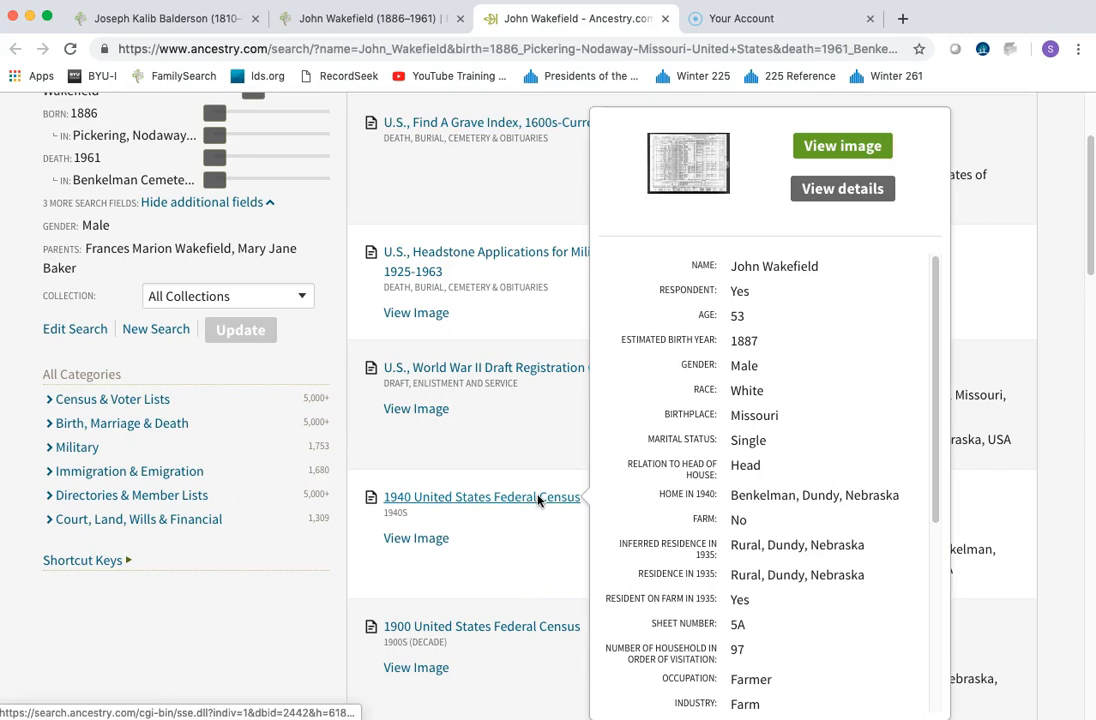
scroll(537, 500, up, 5)
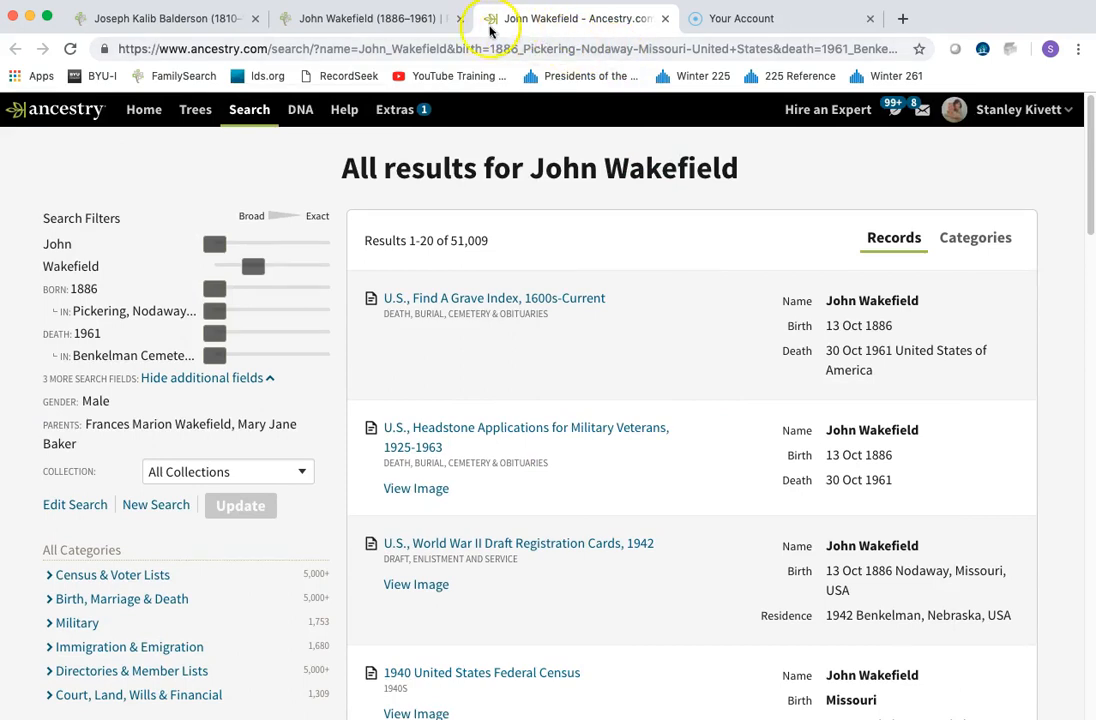
Return to the descendant's FamilySearch page, glance over the family details, and view the status of each temple ordinance.
click(325, 17)
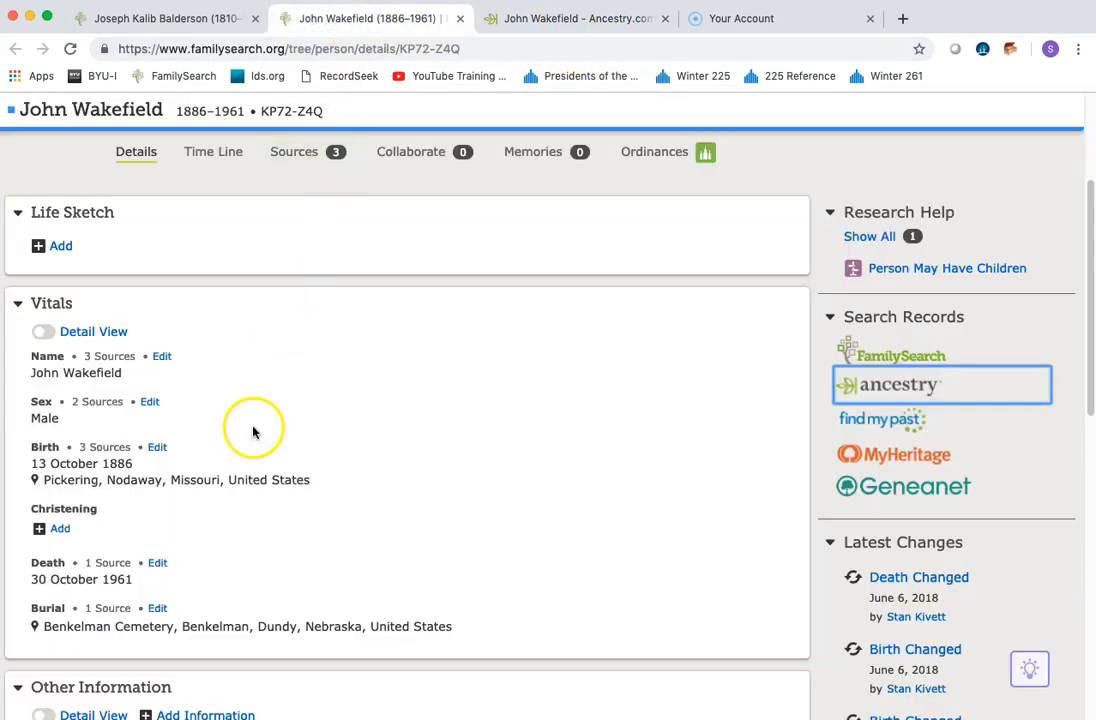
scroll(253, 432, down, 5)
scroll(533, 435, up, 1)
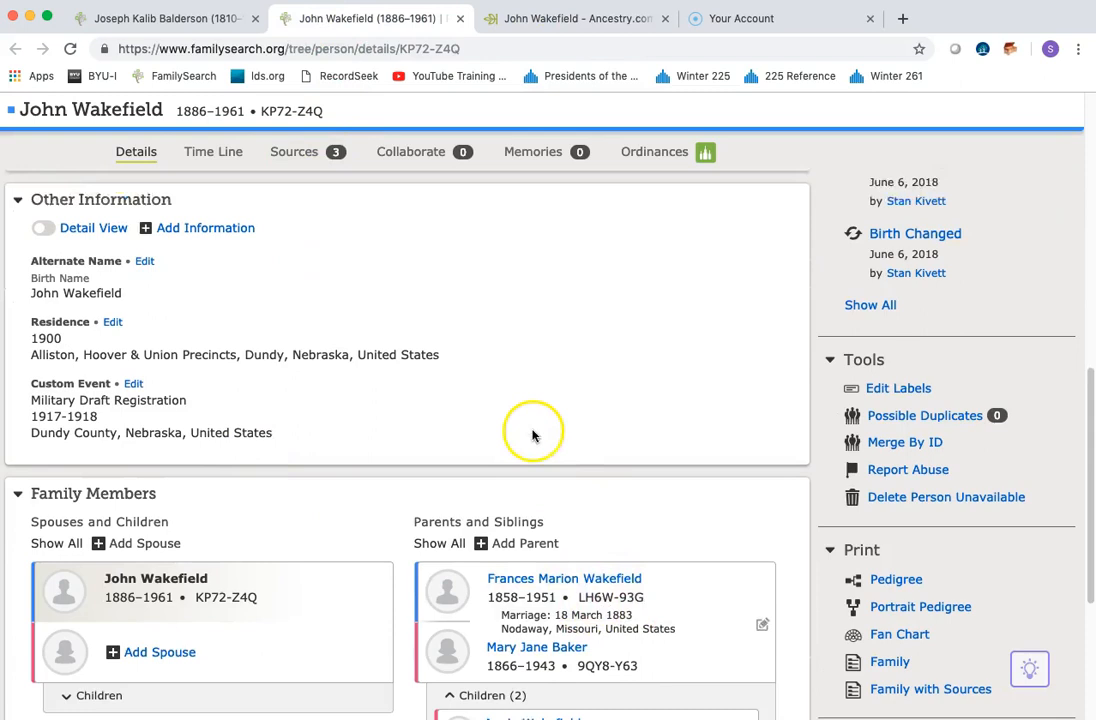
scroll(533, 435, up, 5)
click(658, 254)
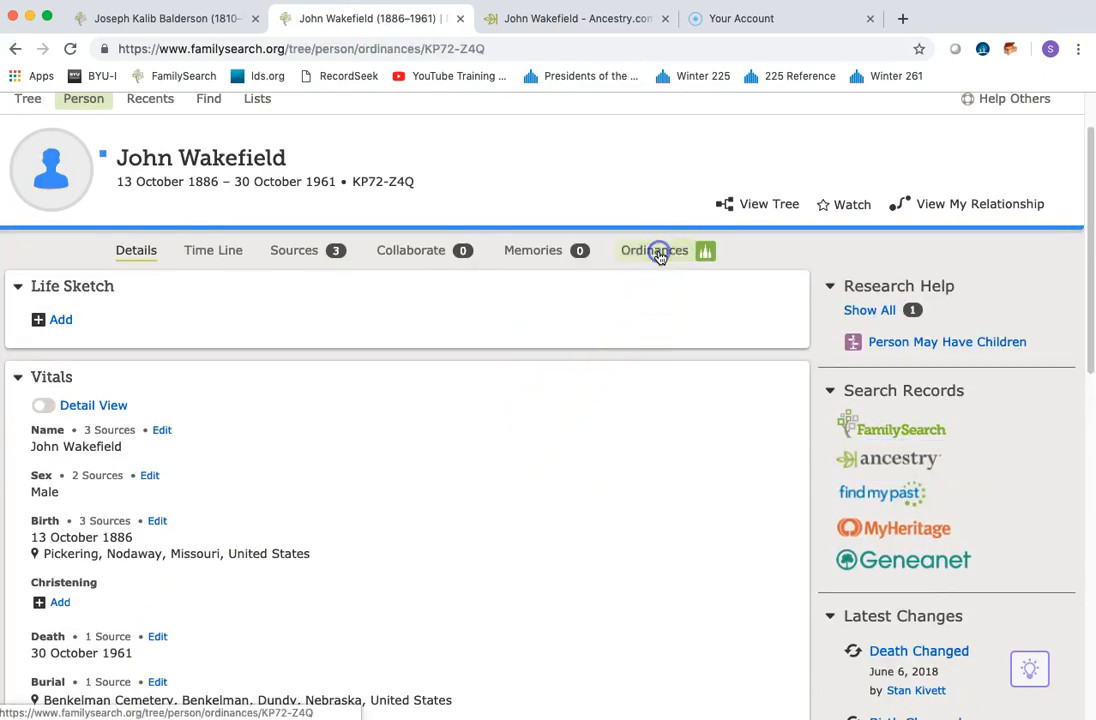
scroll(390, 513, down, 3)
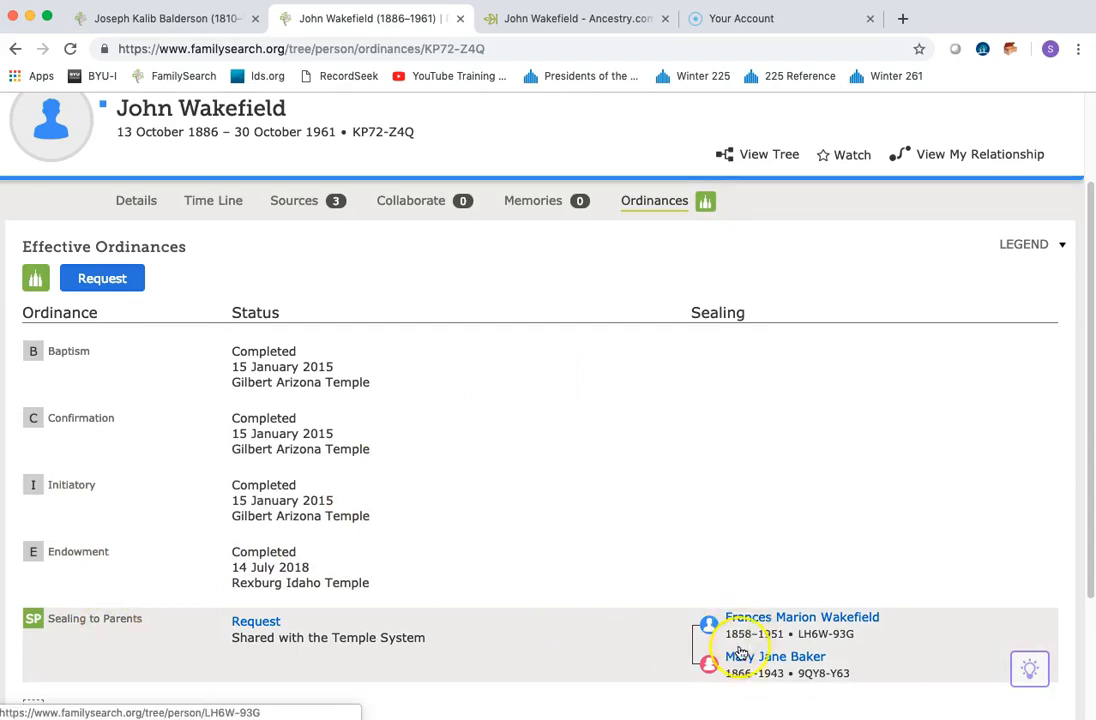
Request the descendant's available Sealing to Parents ordinance and accept the church policy.
click(91, 280)
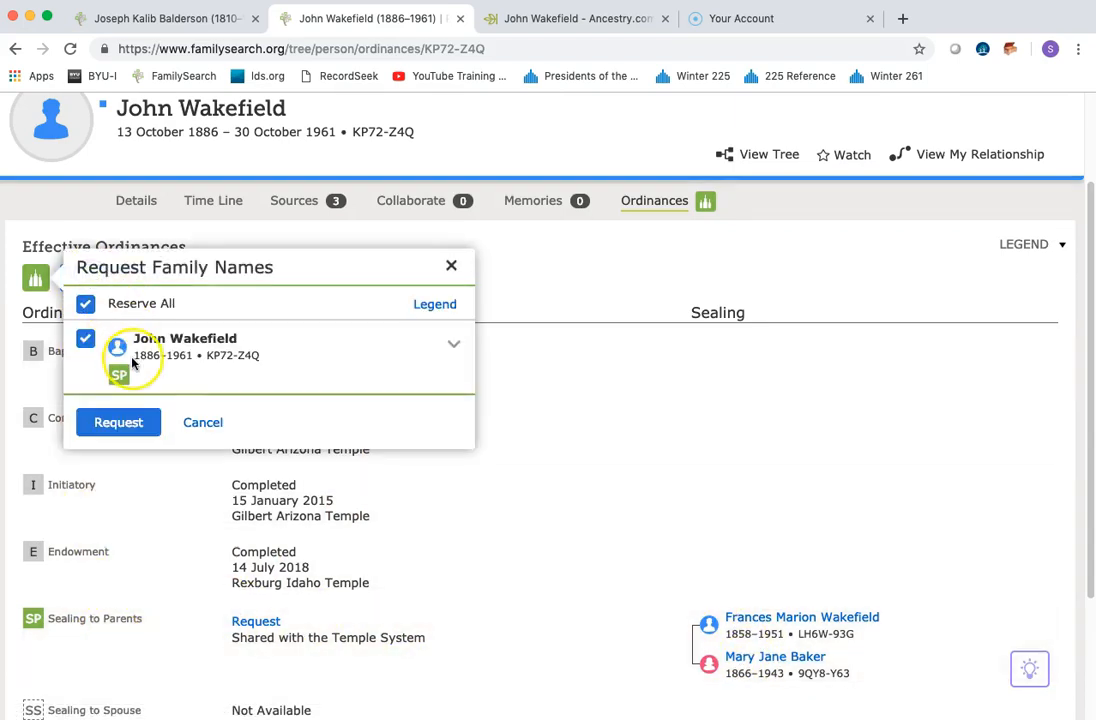
click(119, 421)
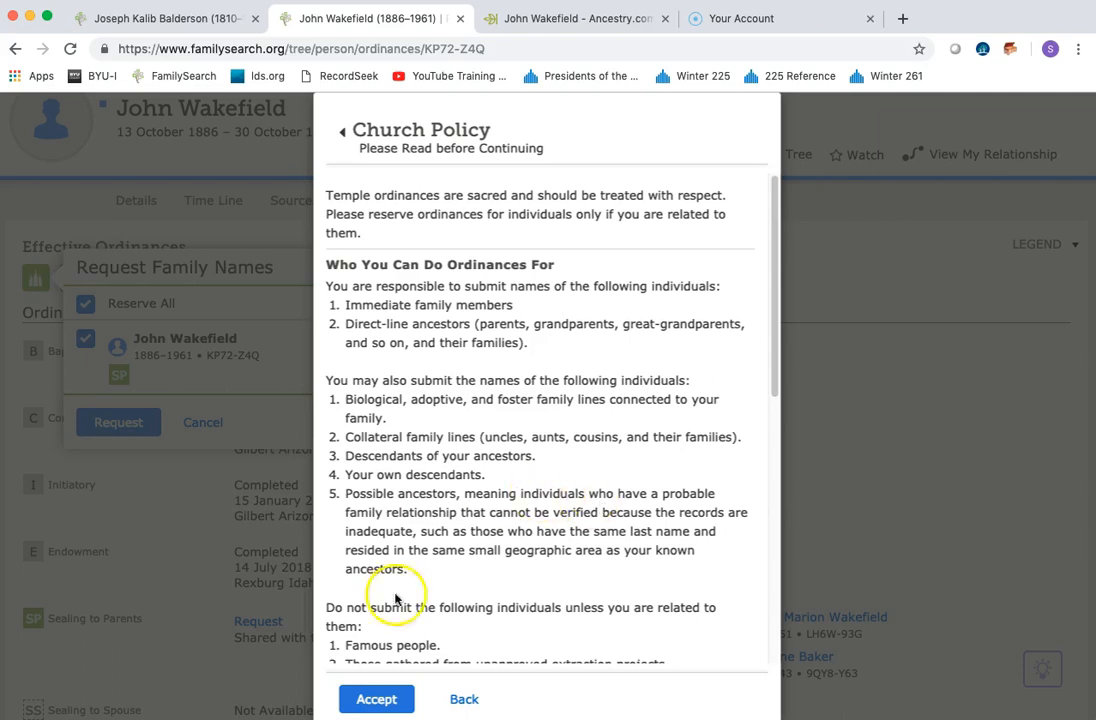
click(378, 700)
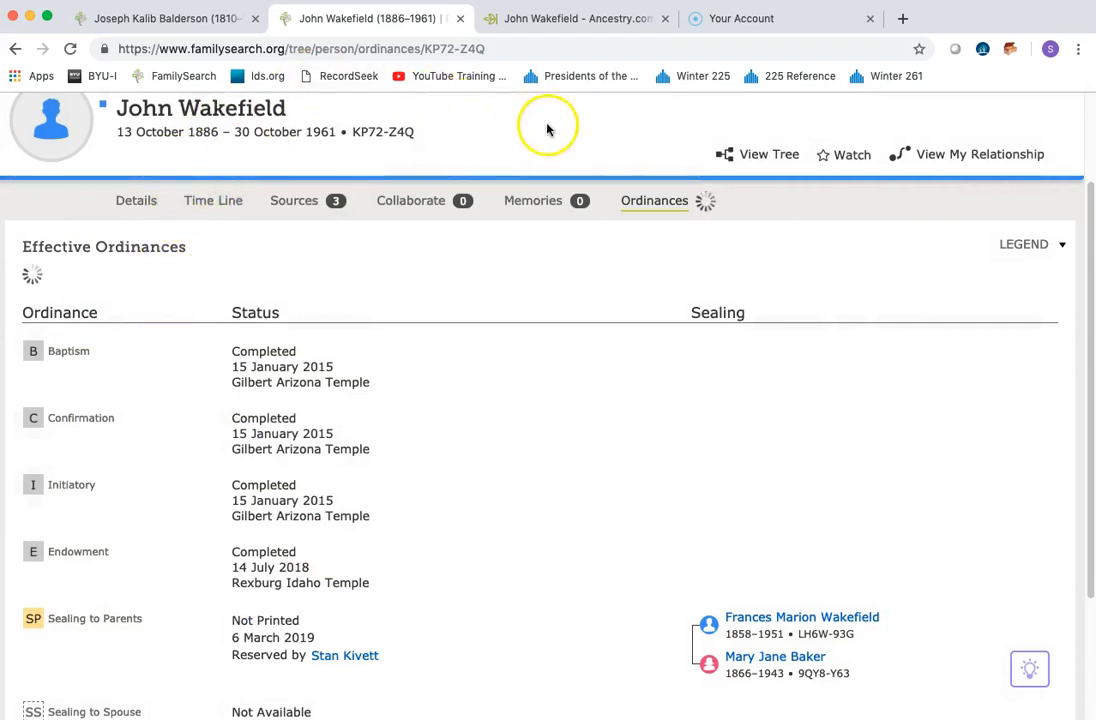
scroll(646, 160, down, 1)
scroll(646, 160, up, 3)
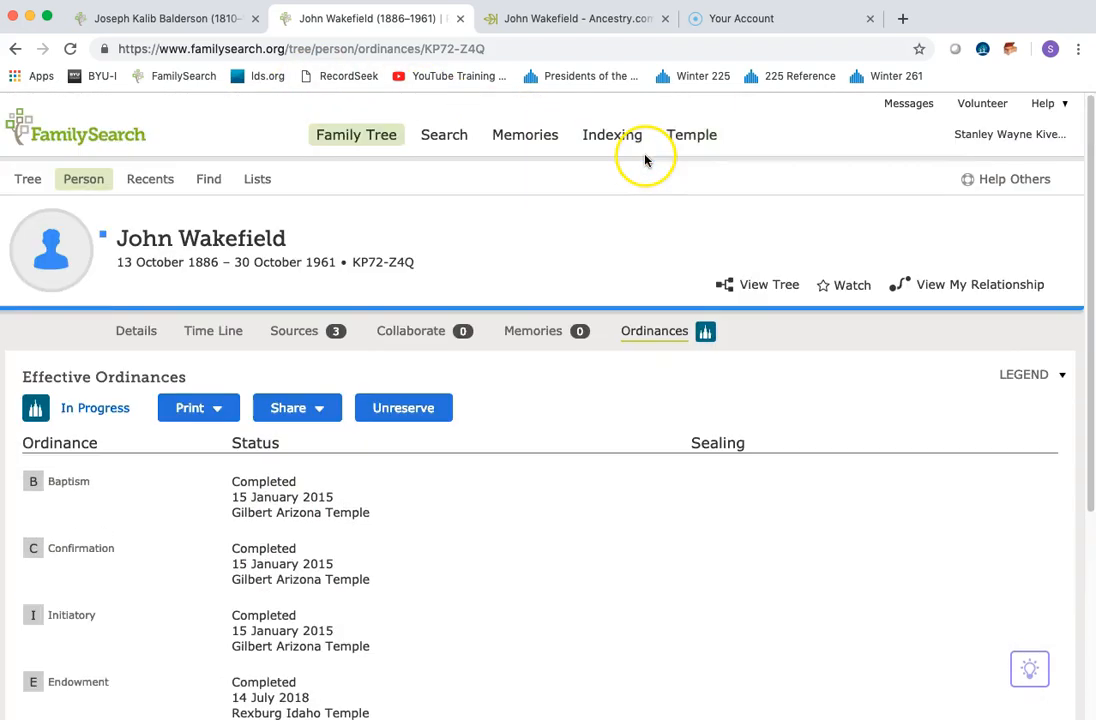
View the list of all reserved temple ordinances and select the newly reserved descendant's entry.
click(690, 140)
click(715, 177)
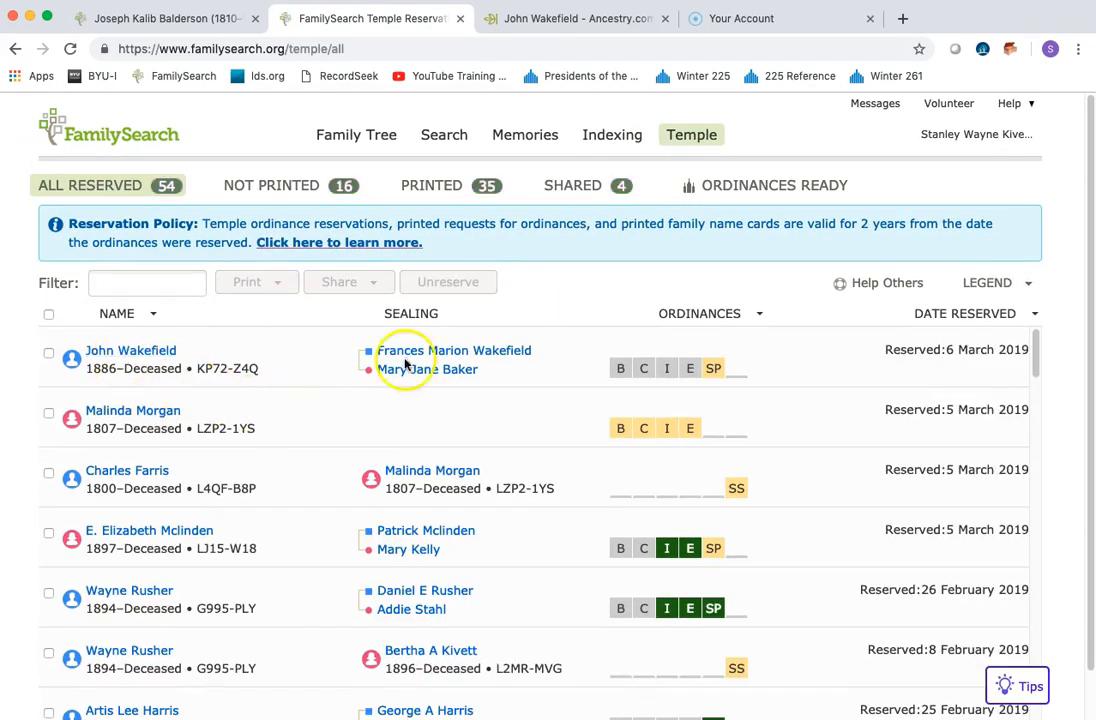
click(49, 355)
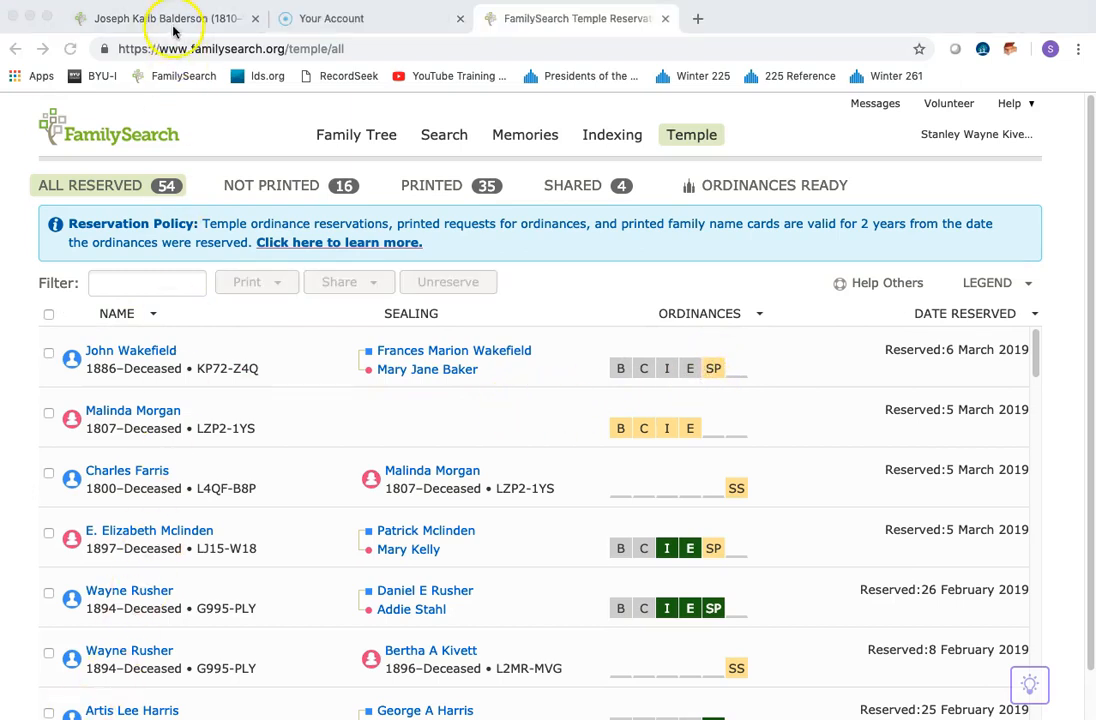
Return to the descendancy list and check the orange temple icon and record hint icon of the 1906–1989 spouse.
click(160, 19)
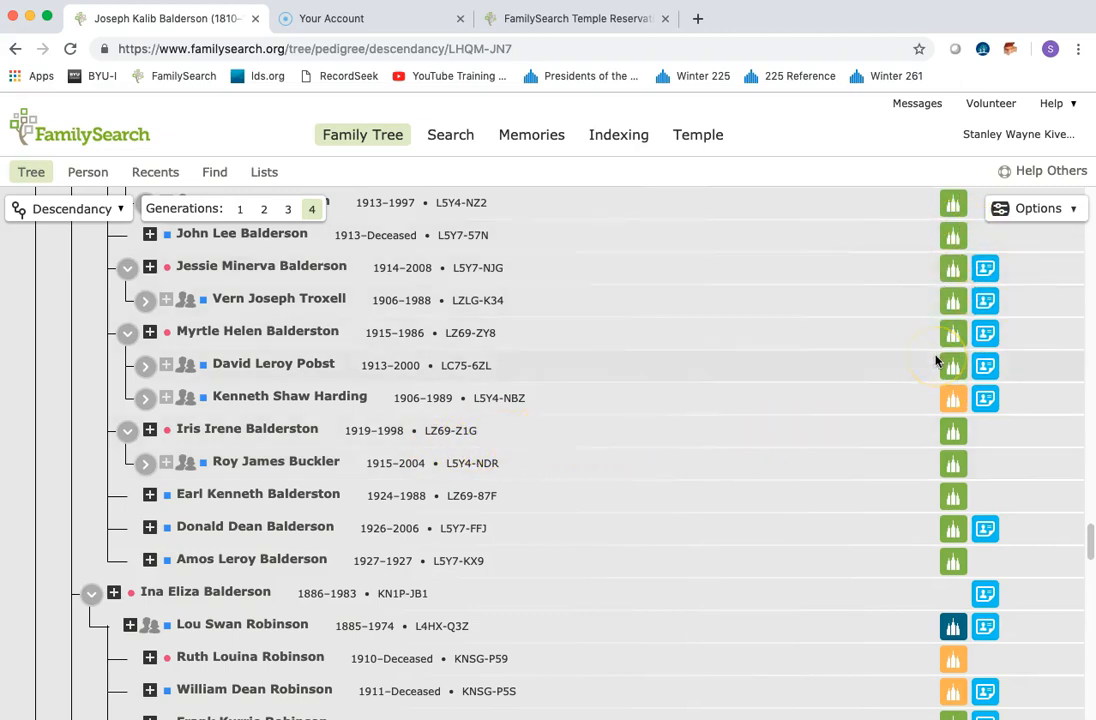
click(947, 402)
click(986, 401)
click(953, 403)
click(983, 400)
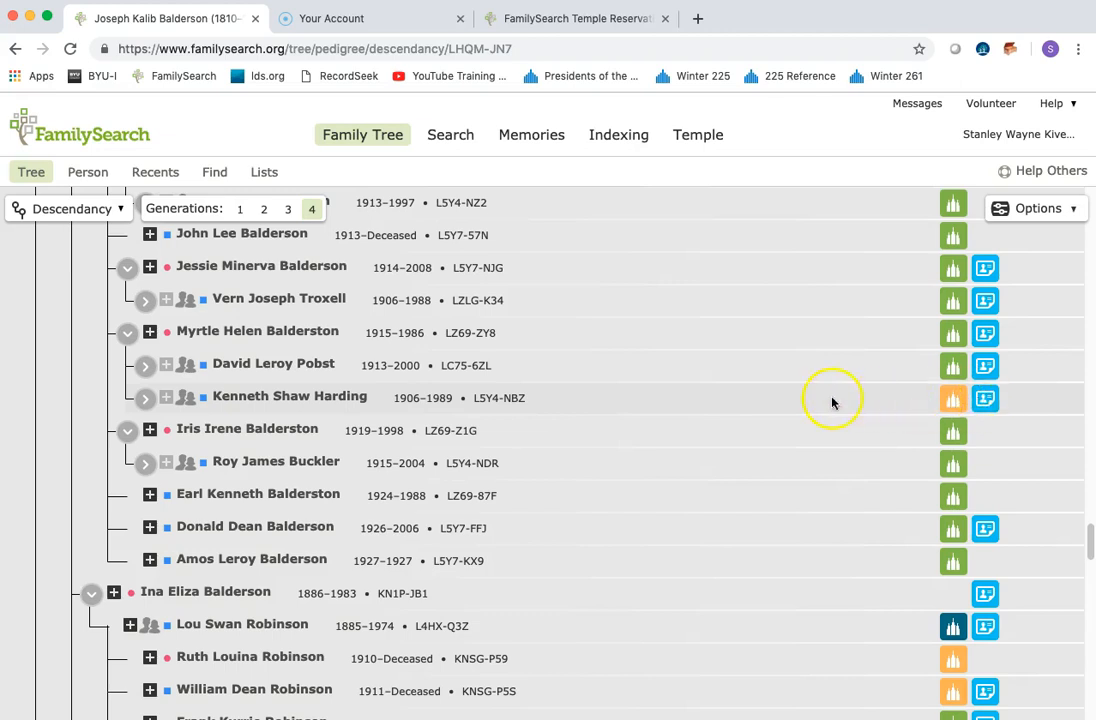
Open the person page of the 1906–1989 spouse with the orange temple icon in a new tab and switch to it.
click(257, 398)
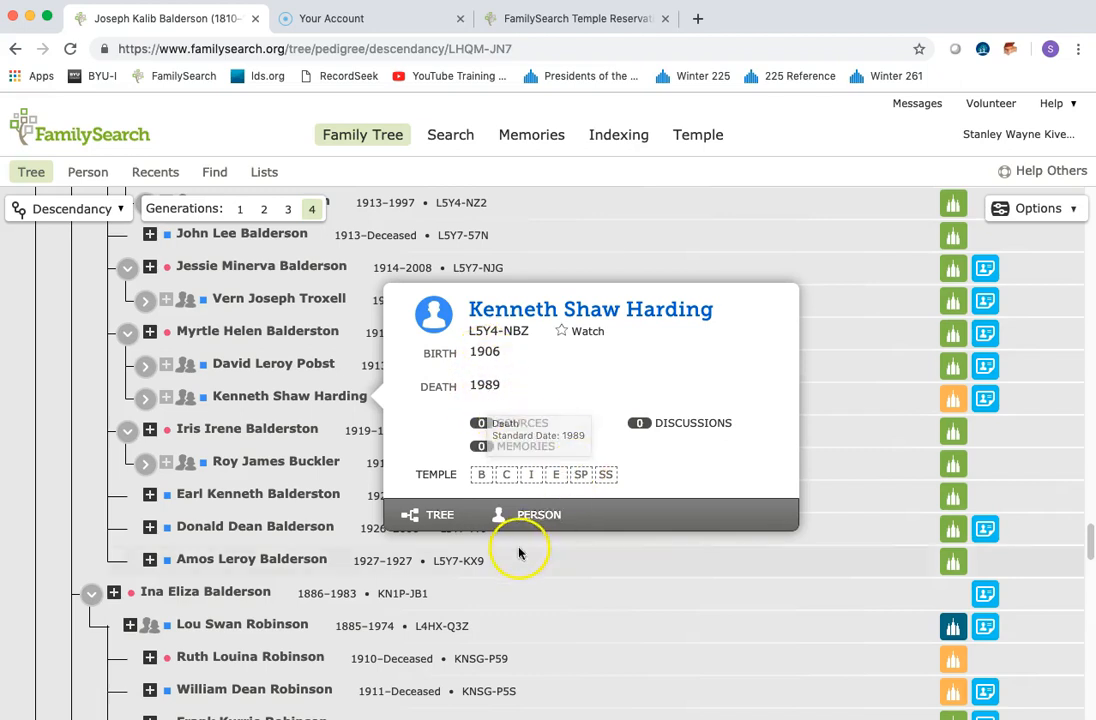
right_click(538, 517)
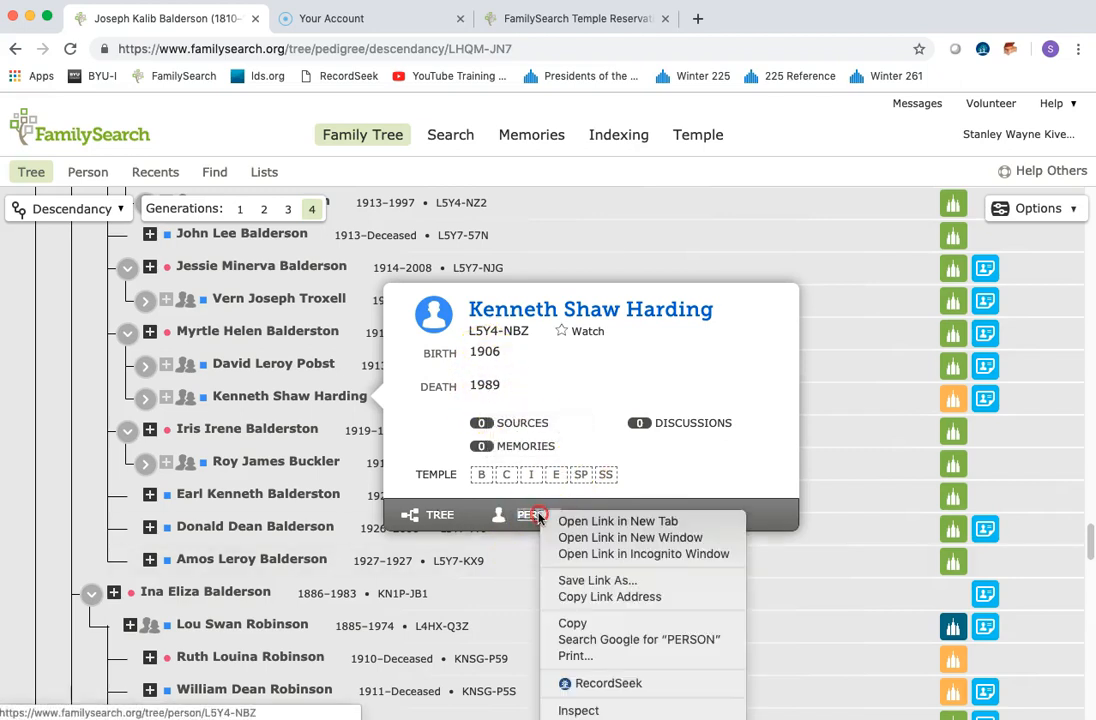
click(592, 523)
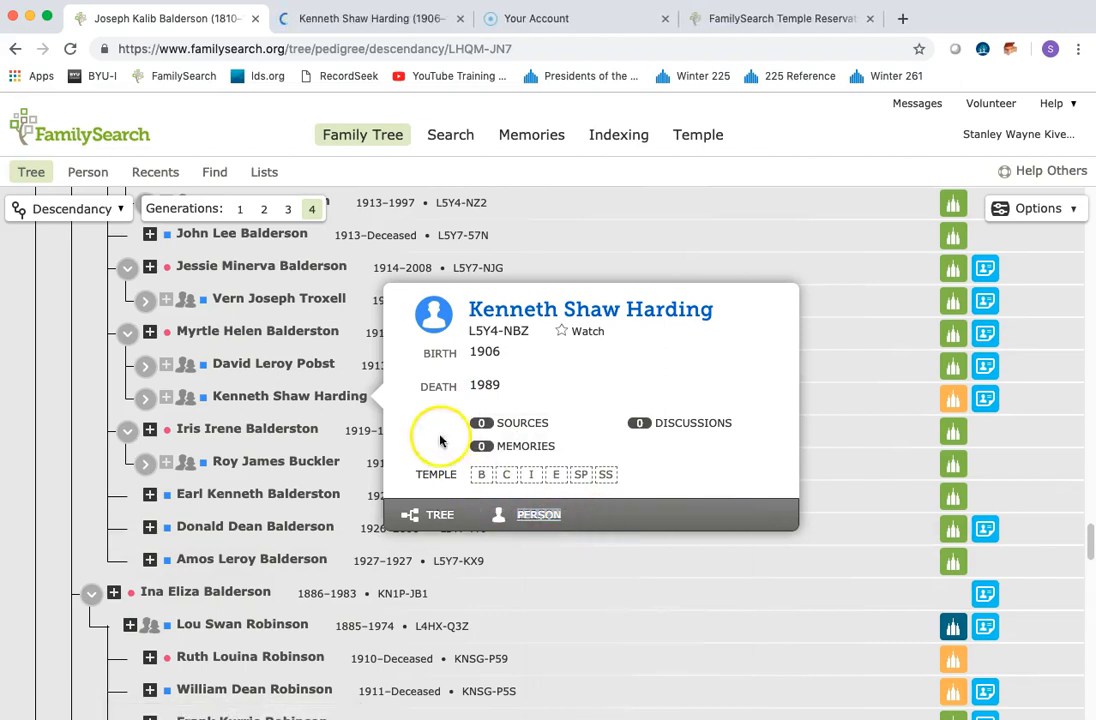
click(337, 22)
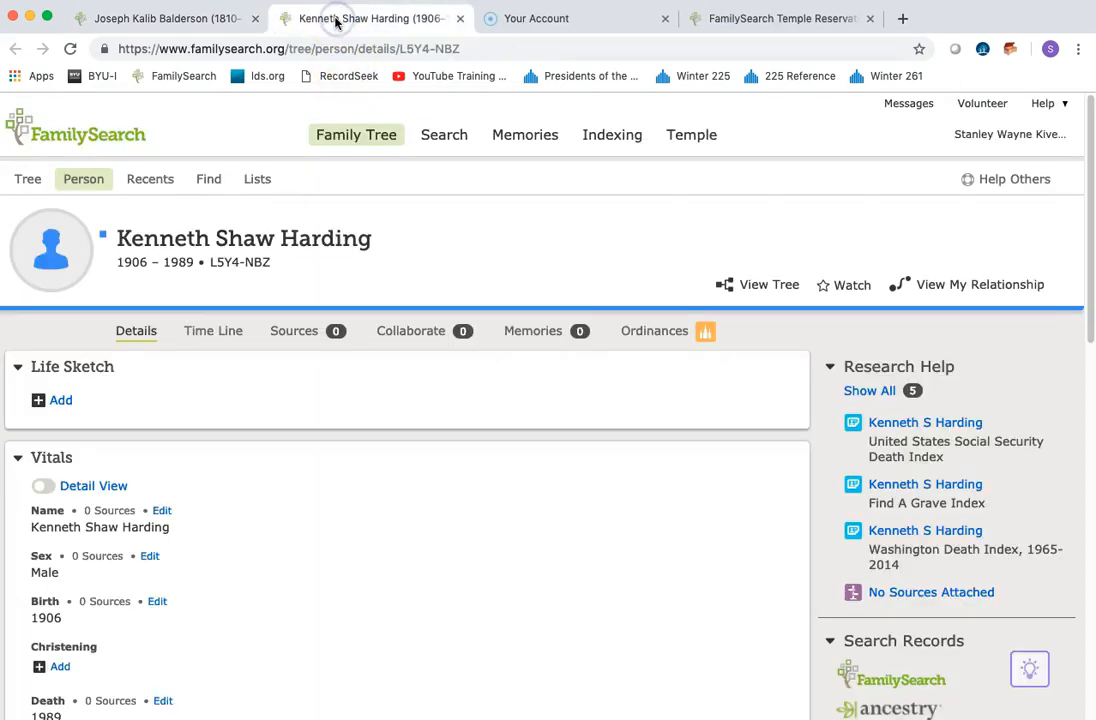
Open the United States Social Security Death Index record hint and compare its birth, death and residence details with the vitals.
mouse_move(399, 208)
click(906, 424)
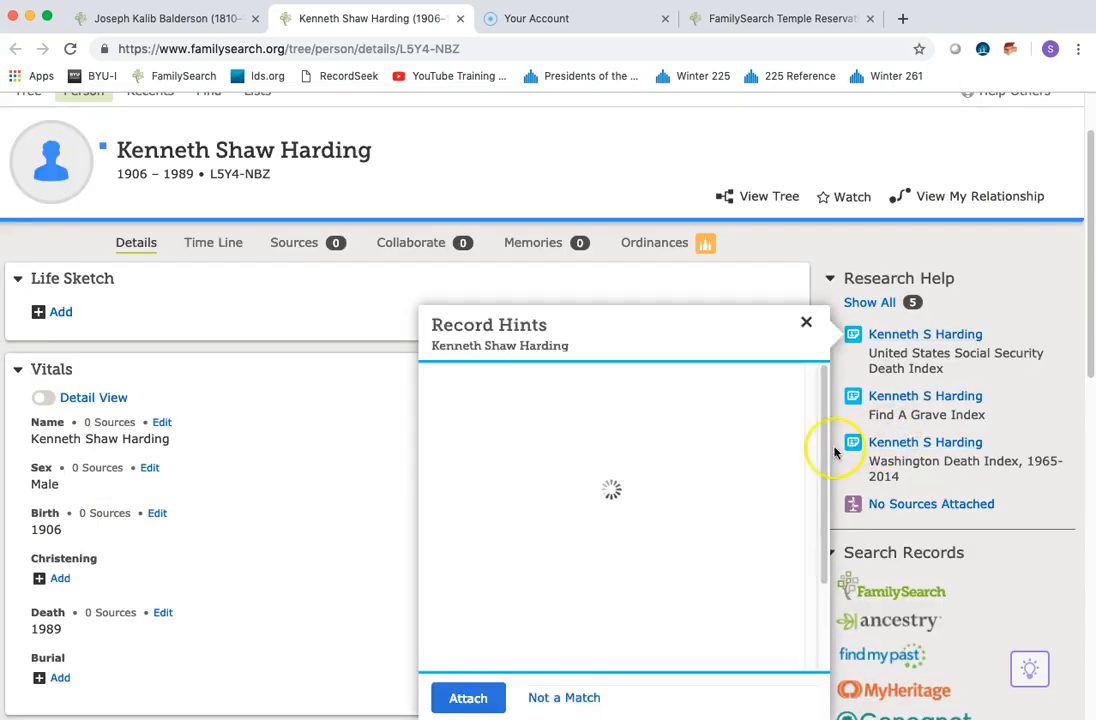
scroll(672, 508, down, 2)
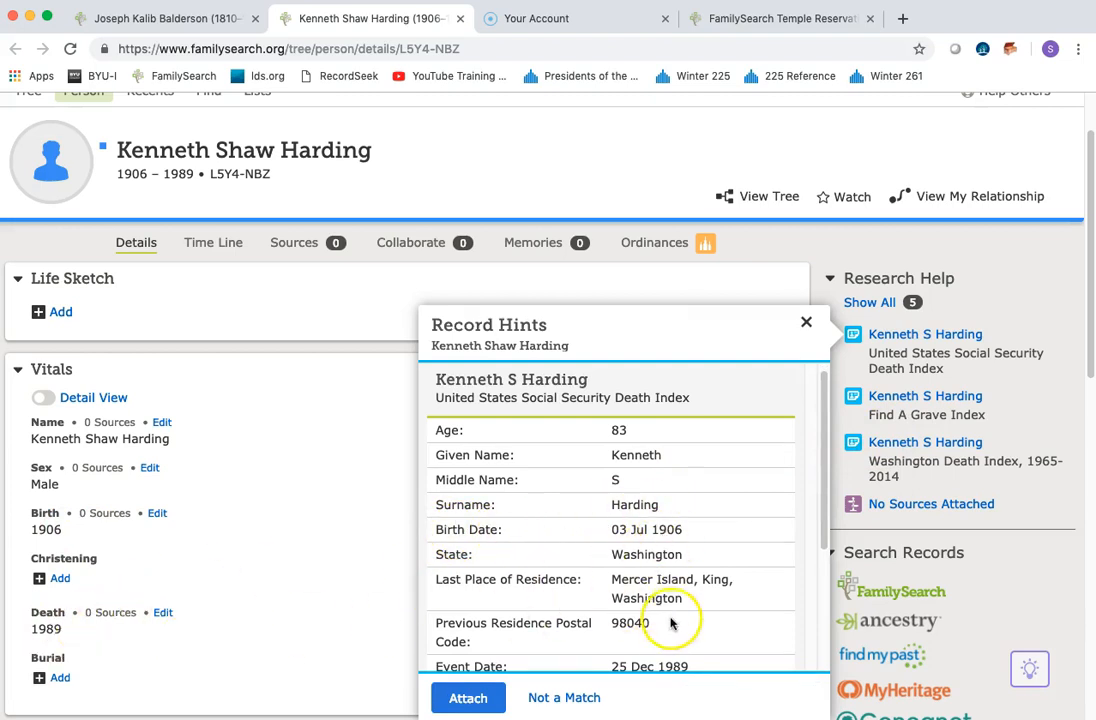
scroll(670, 630, down, 1)
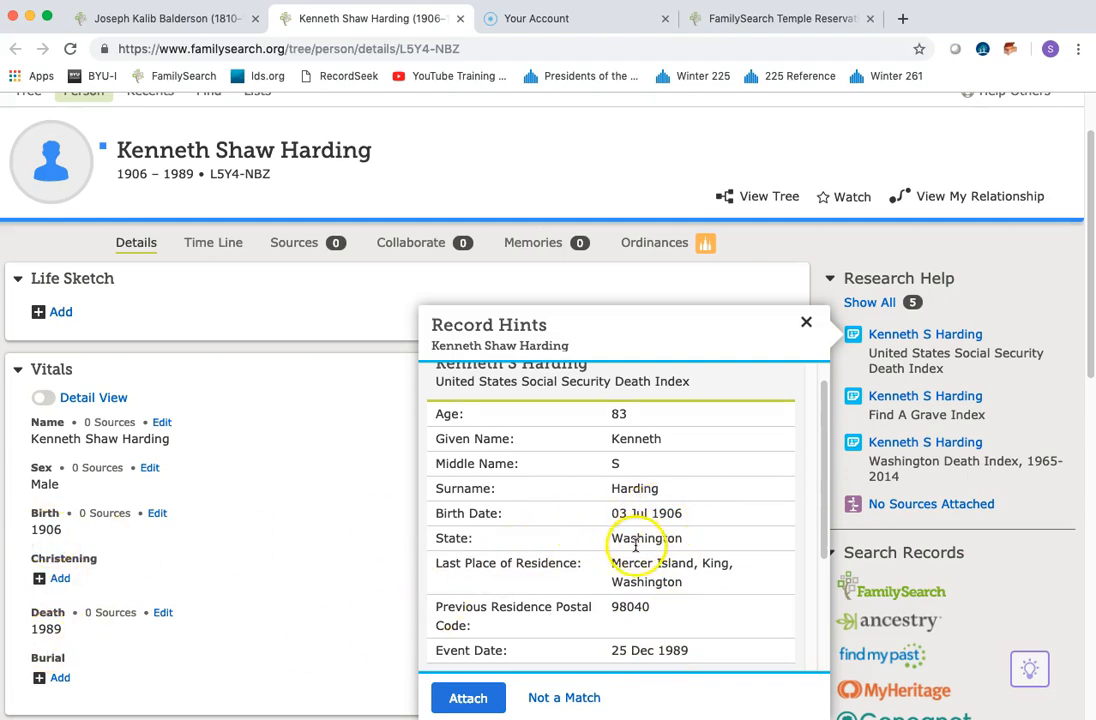
scroll(543, 565, down, 2)
scroll(541, 567, up, 2)
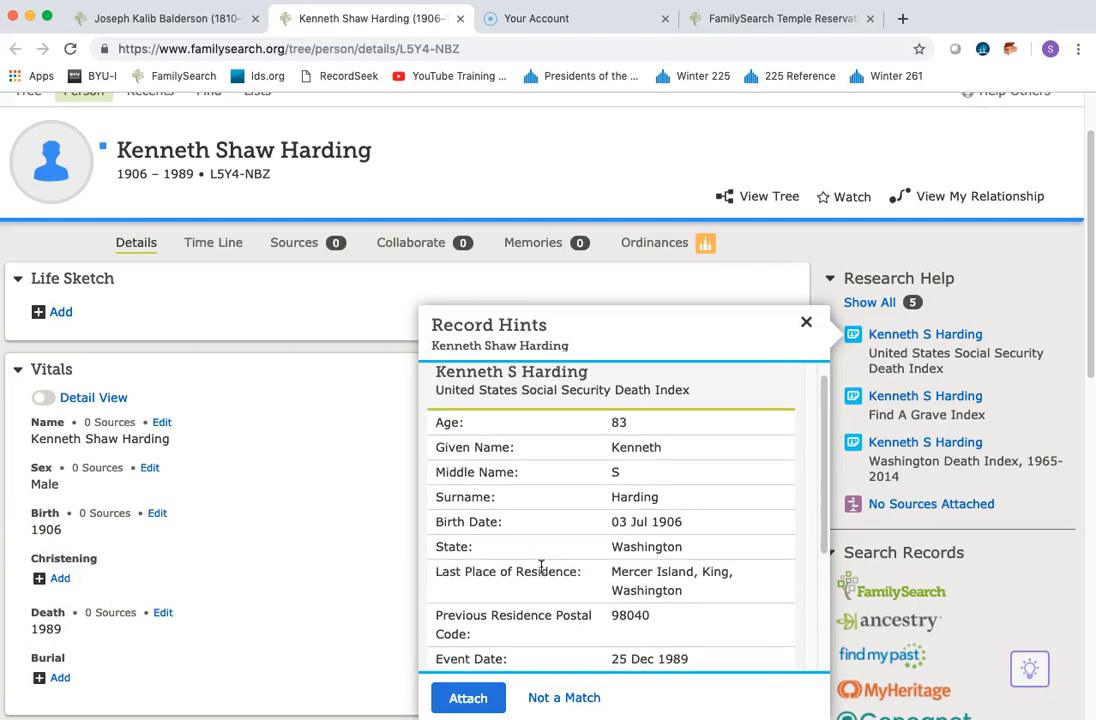
scroll(541, 567, down, 1)
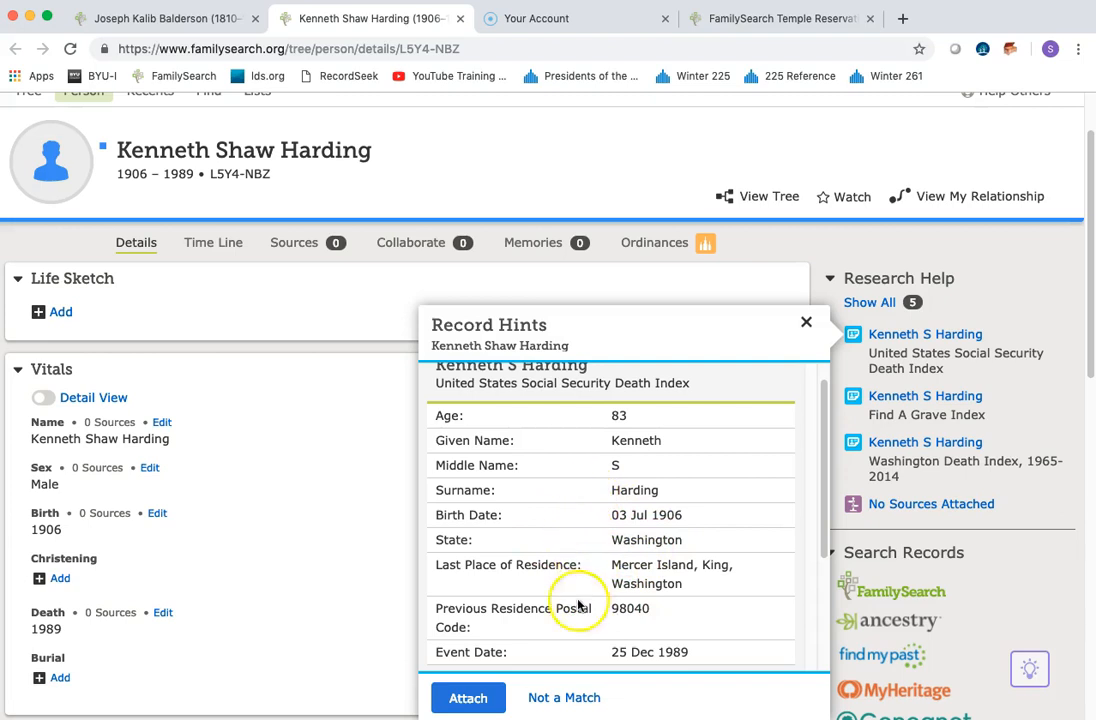
Attach the United States Social Security Death Index record to this person with the reason "Verifies birth and death information.".
click(467, 698)
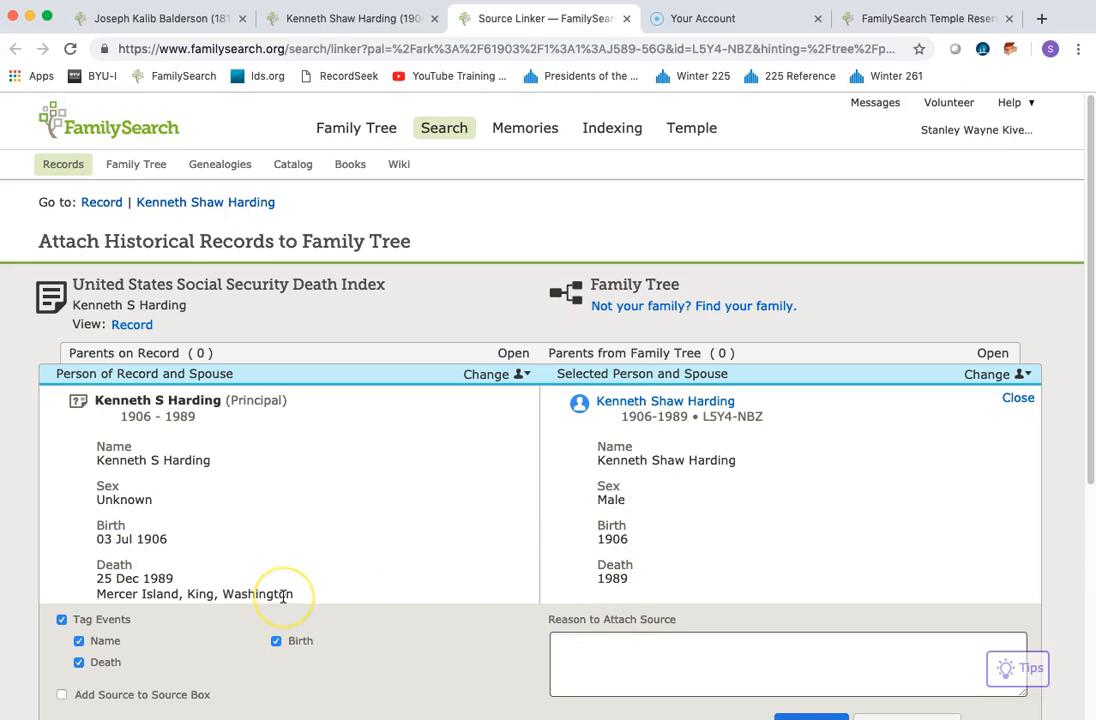
click(566, 643)
text(Verifieswbirth and deat)
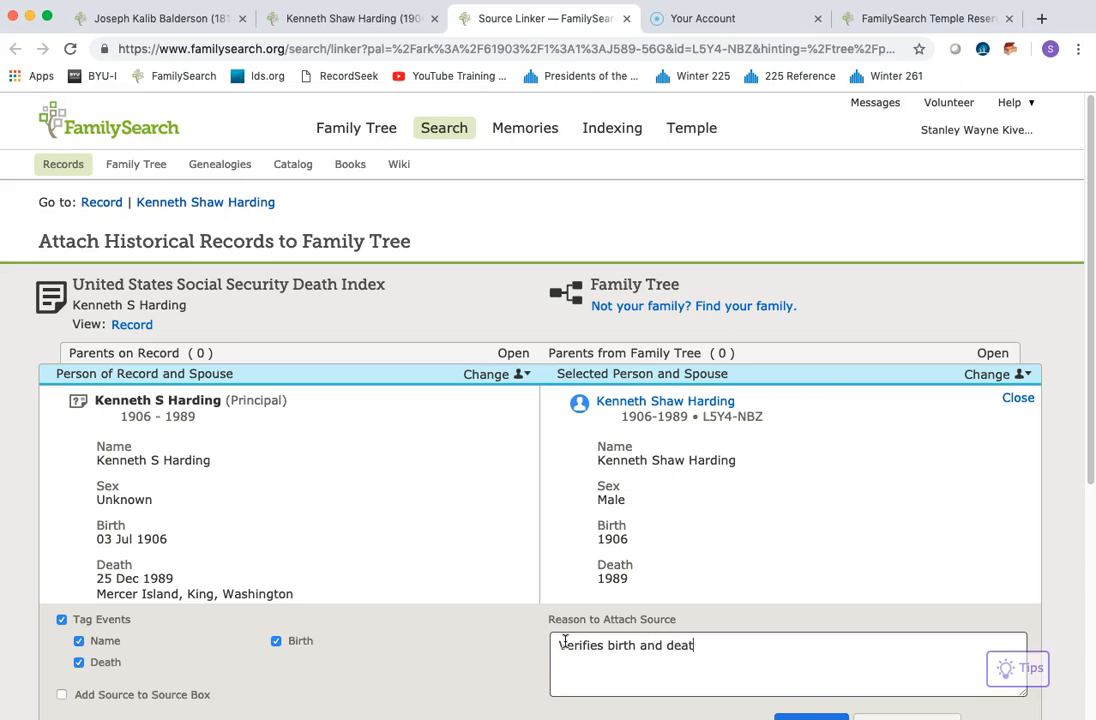
text(h information.)
scroll(650, 672, down, 1)
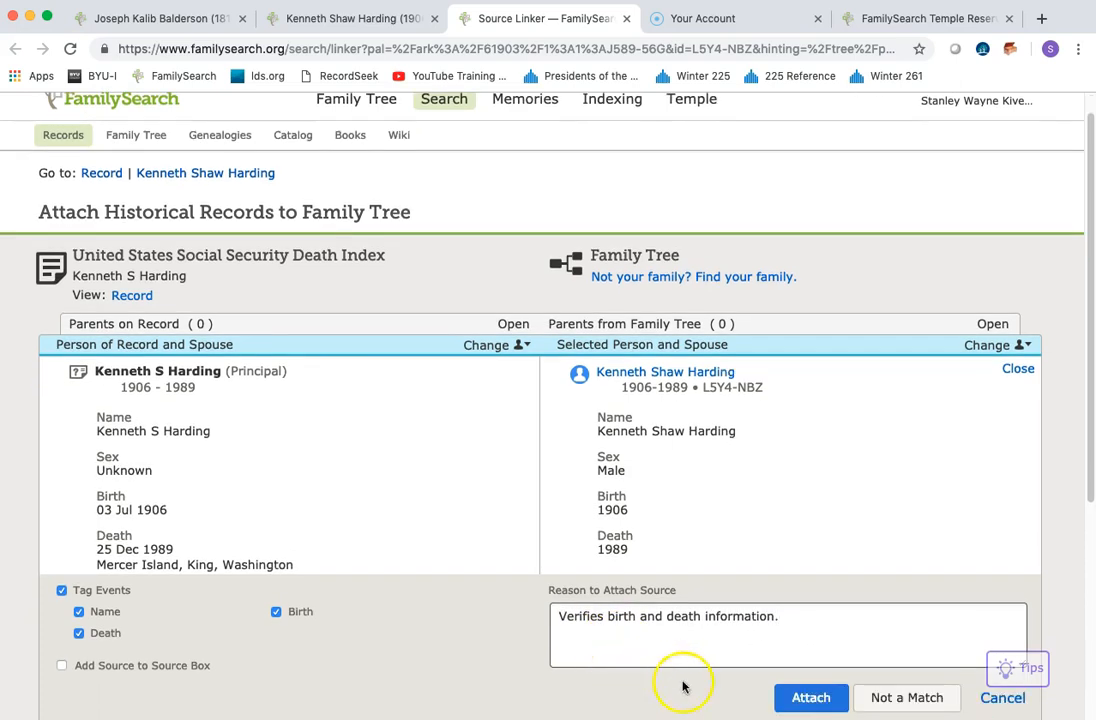
click(806, 697)
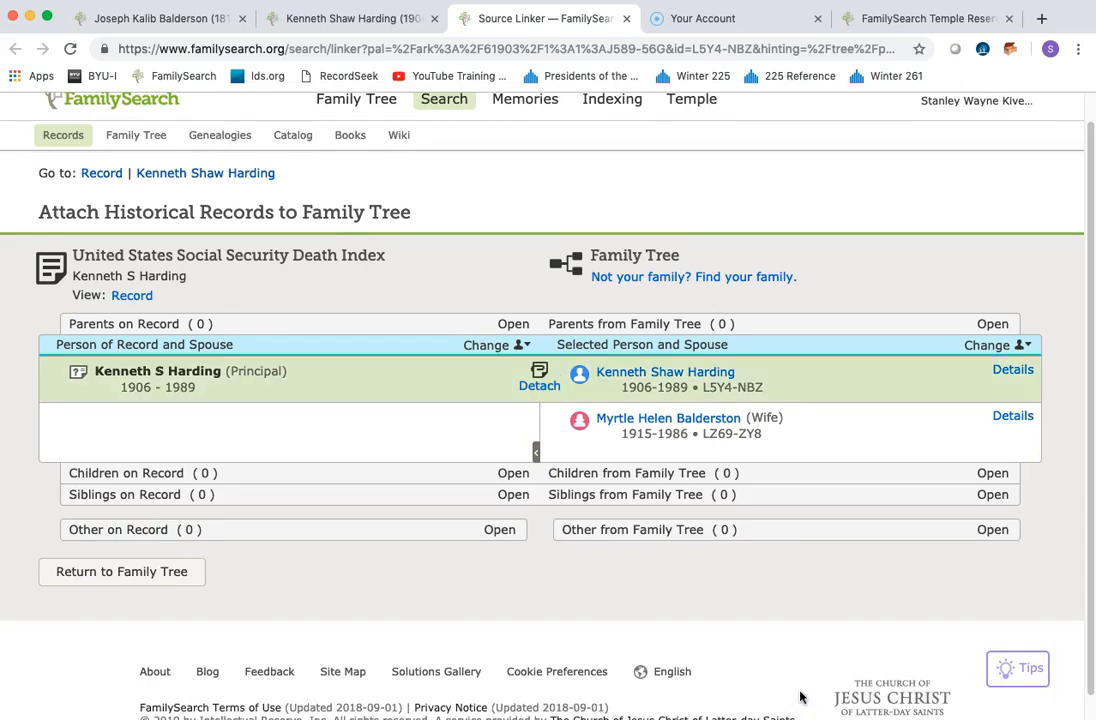
Return to the person's page, open the birth details for editing and check the birth date in the Social Security Death Index source.
click(183, 175)
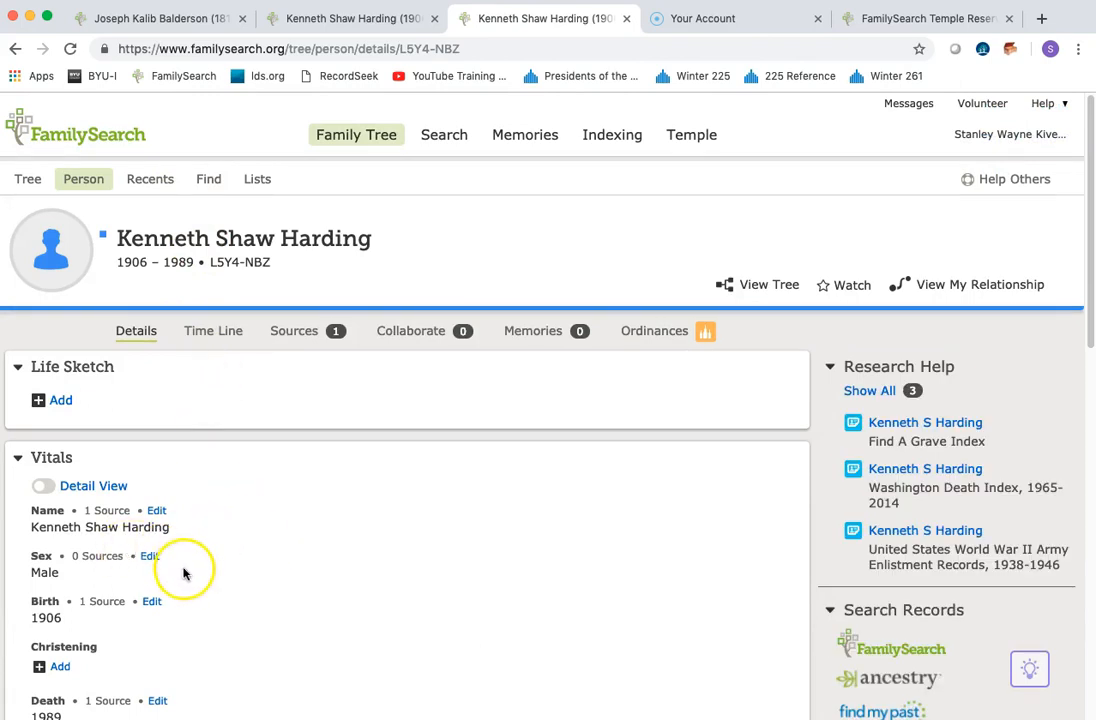
click(153, 604)
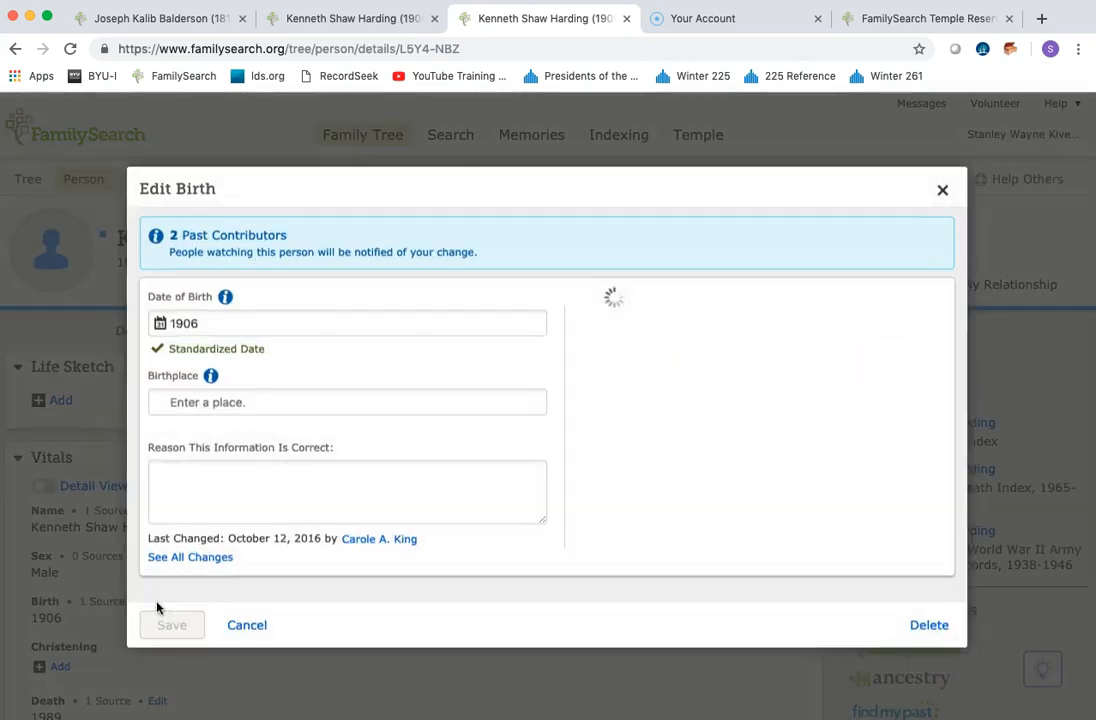
click(631, 322)
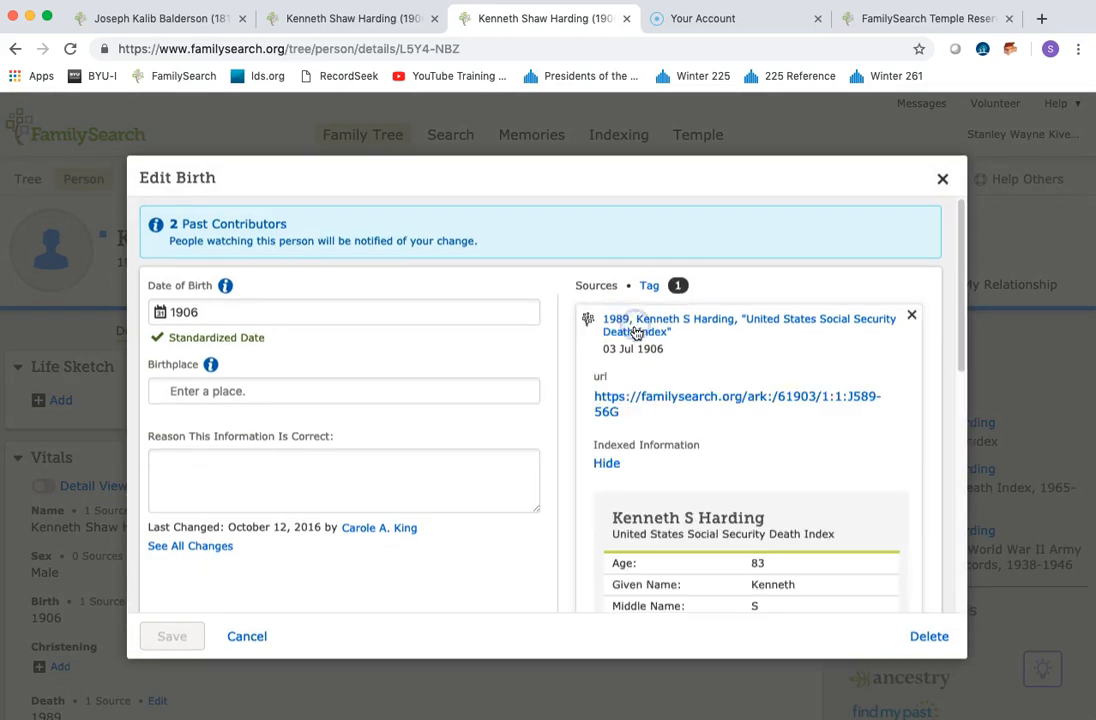
scroll(661, 548, down, 2)
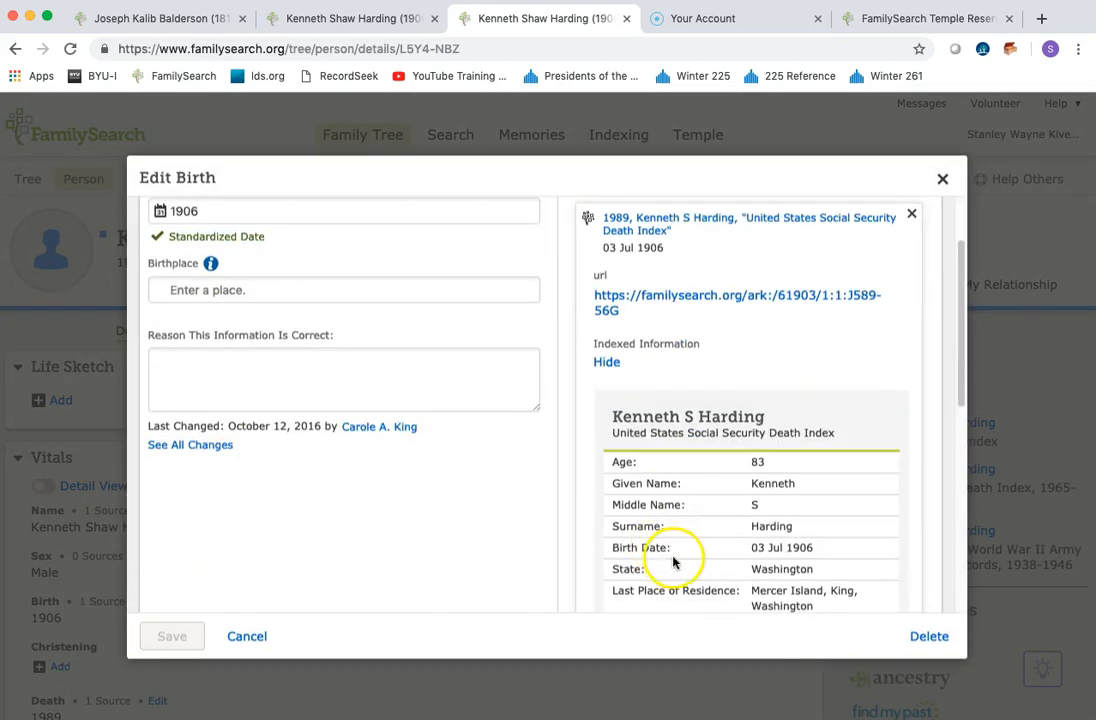
scroll(210, 300, up, 1)
scroll(200, 280, up, 1)
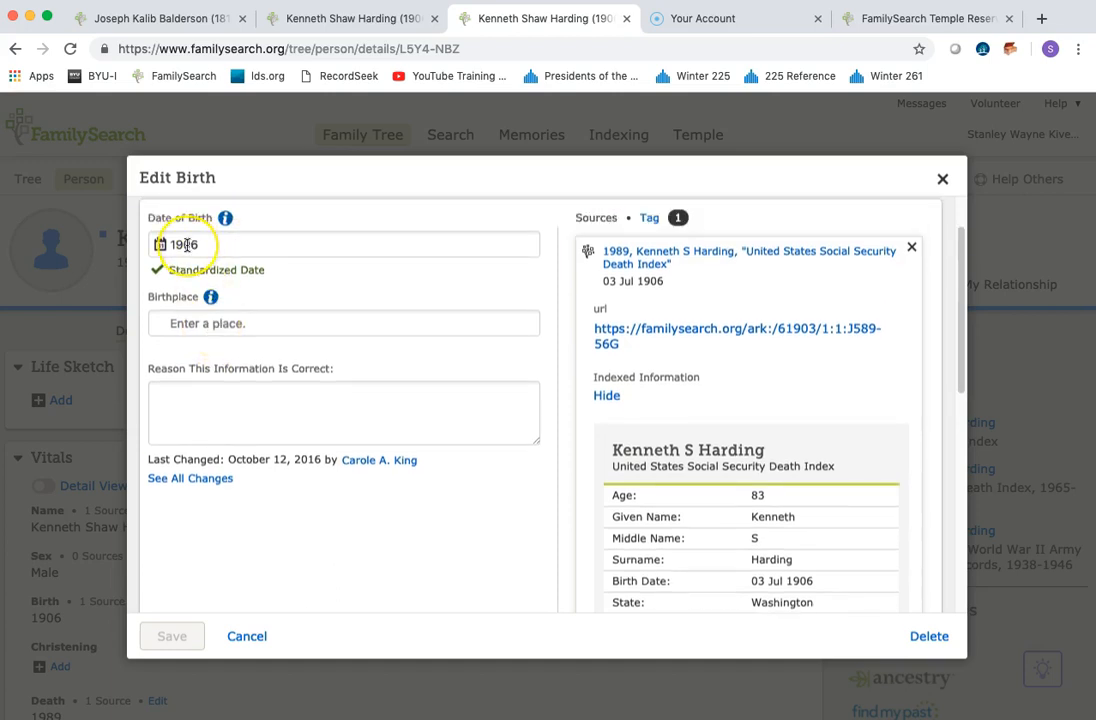
Replace the birth year with the full date of birth from the Social Security Death Index, using the standardized date.
drag(208, 248, 159, 248)
text(3)
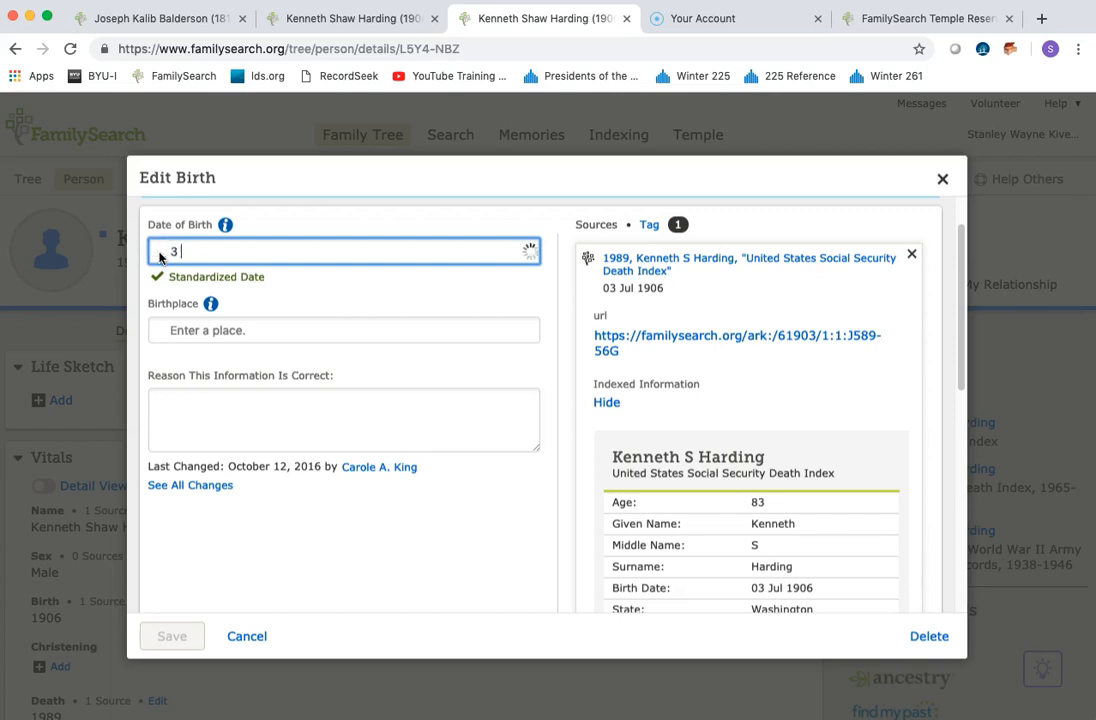
text( jul 1906)
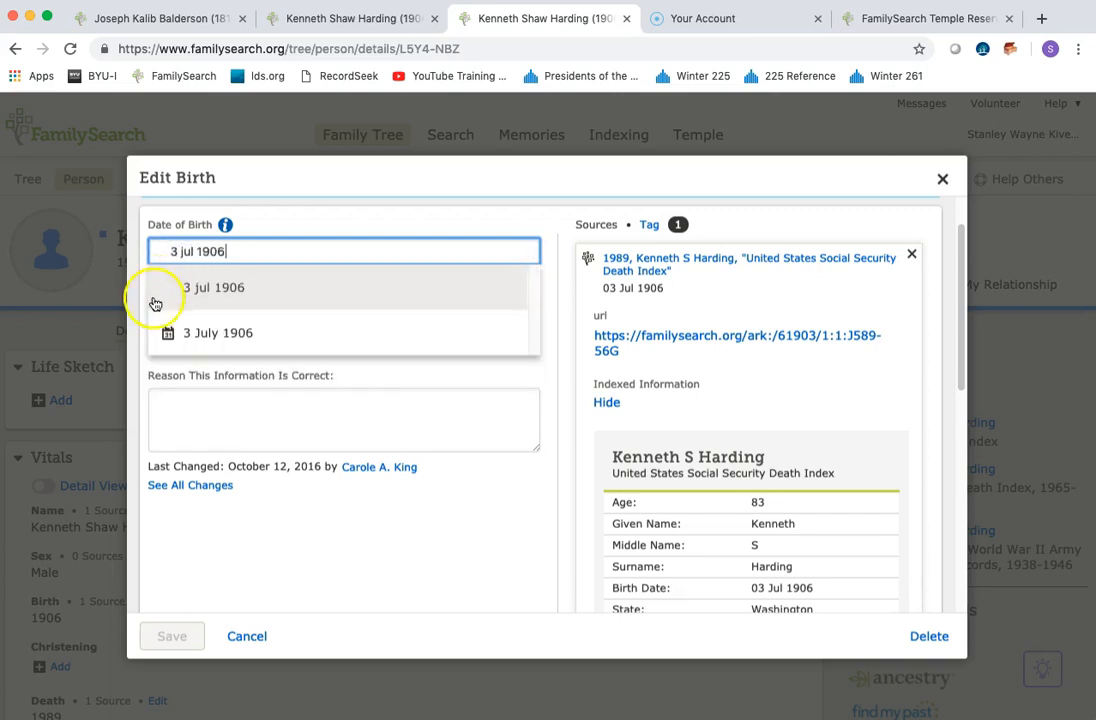
click(220, 339)
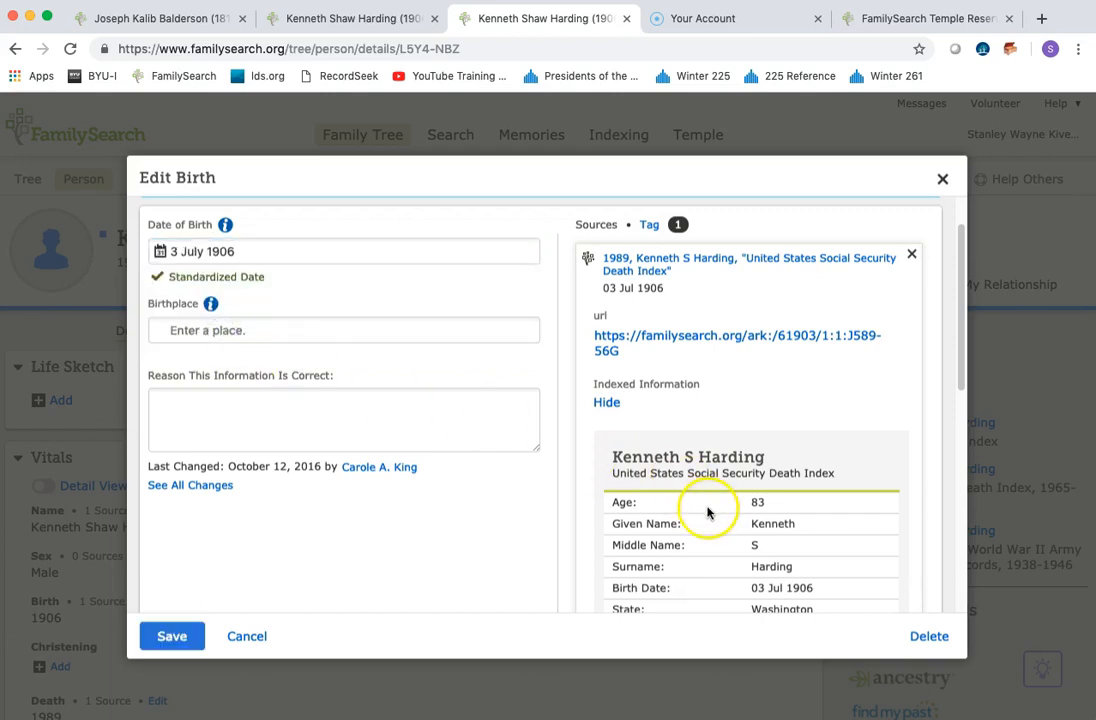
Check the source for a birthplace, enter the reason "Verified on SS Death Index." and save the birth details.
scroll(706, 511, down, 2)
scroll(706, 511, down, 1)
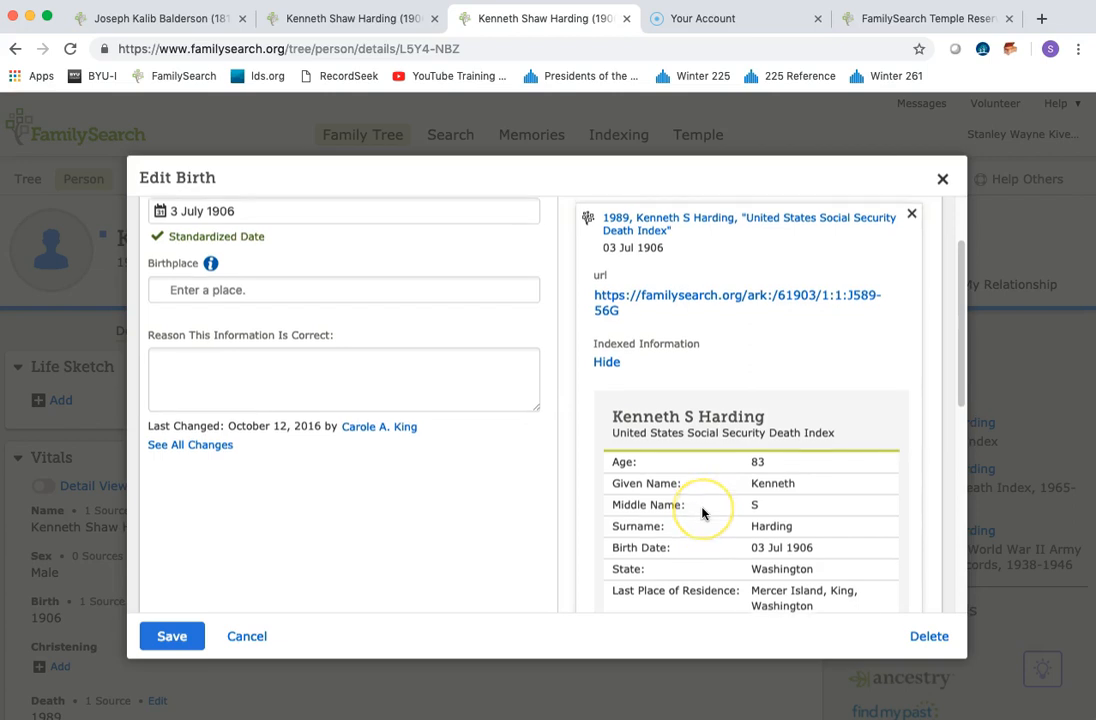
scroll(702, 513, down, 2)
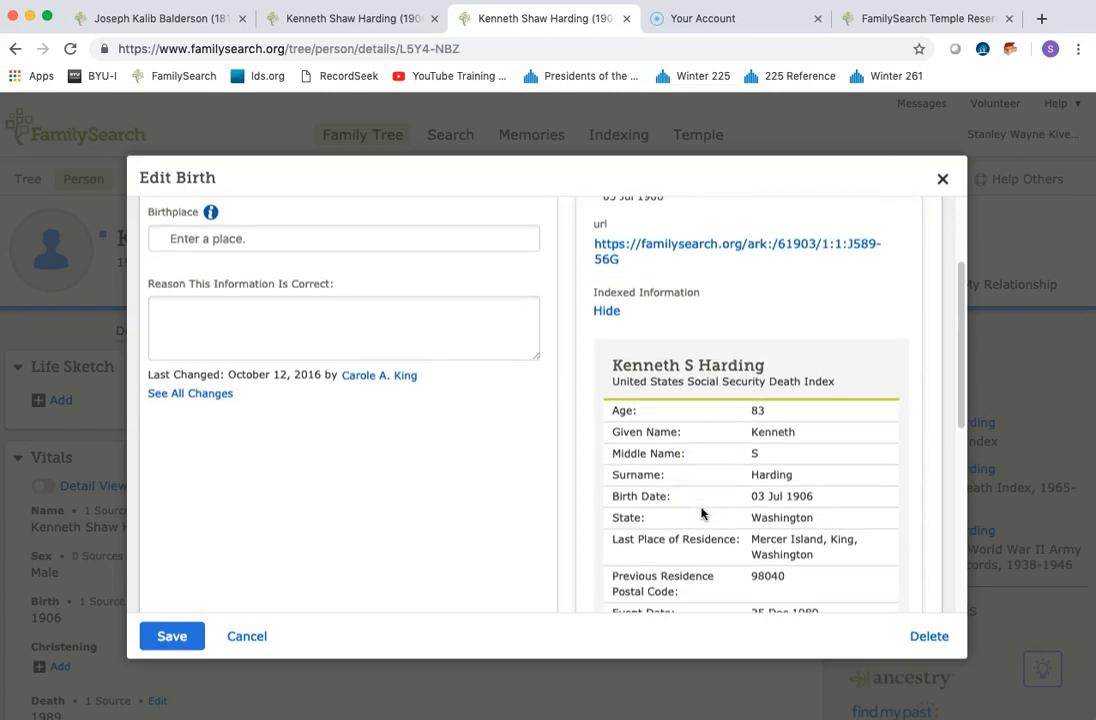
scroll(702, 513, down, 1)
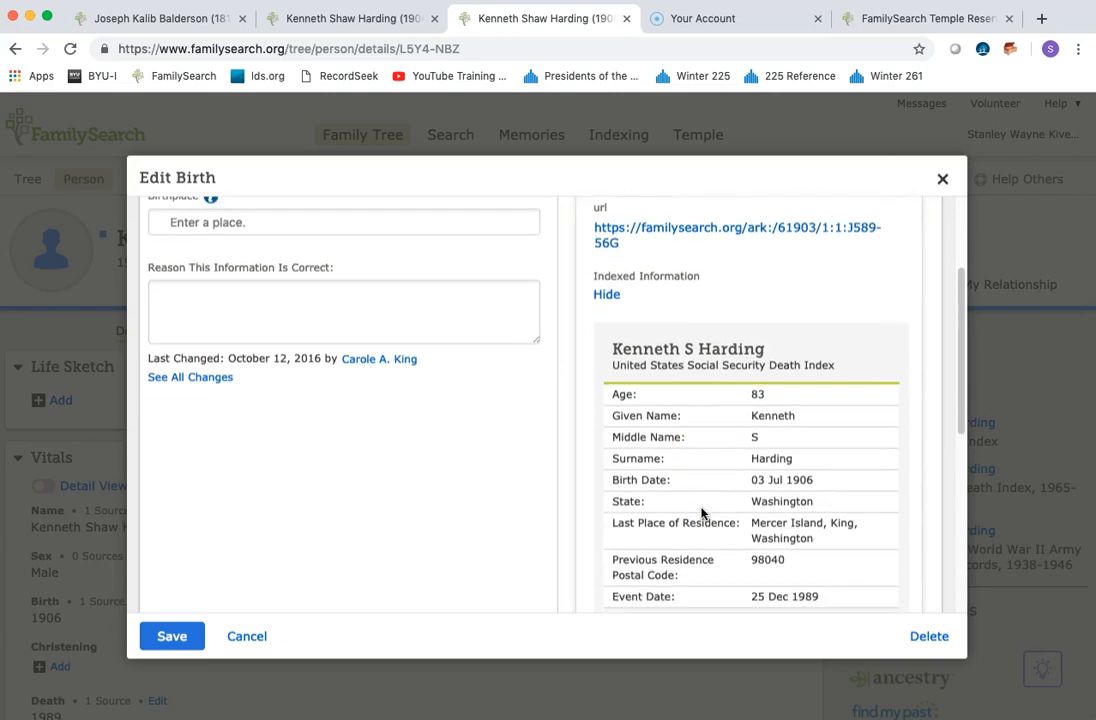
scroll(700, 513, up, 1)
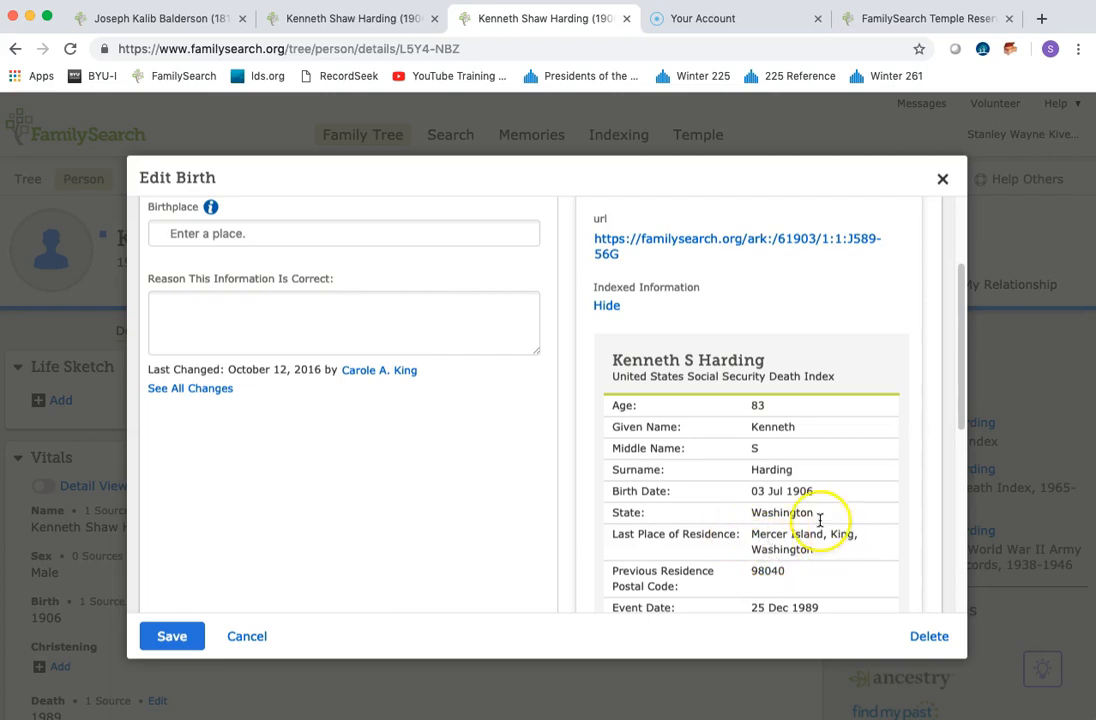
scroll(420, 368, up, 2)
click(186, 381)
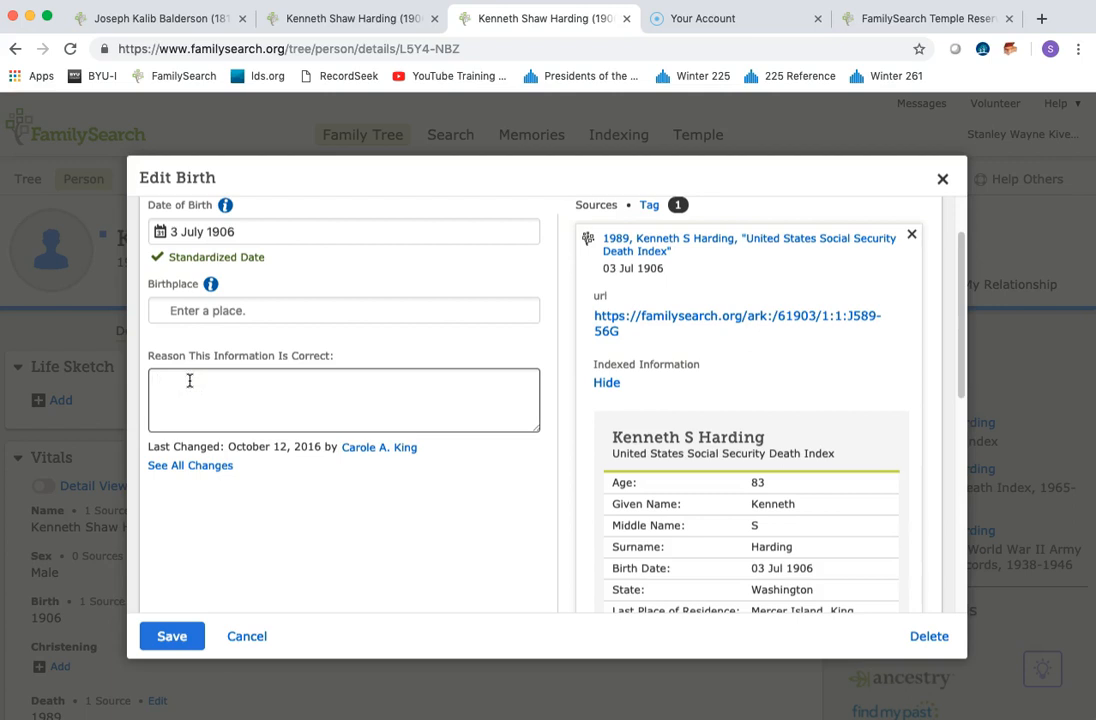
text(Verified on SS Death Index.)
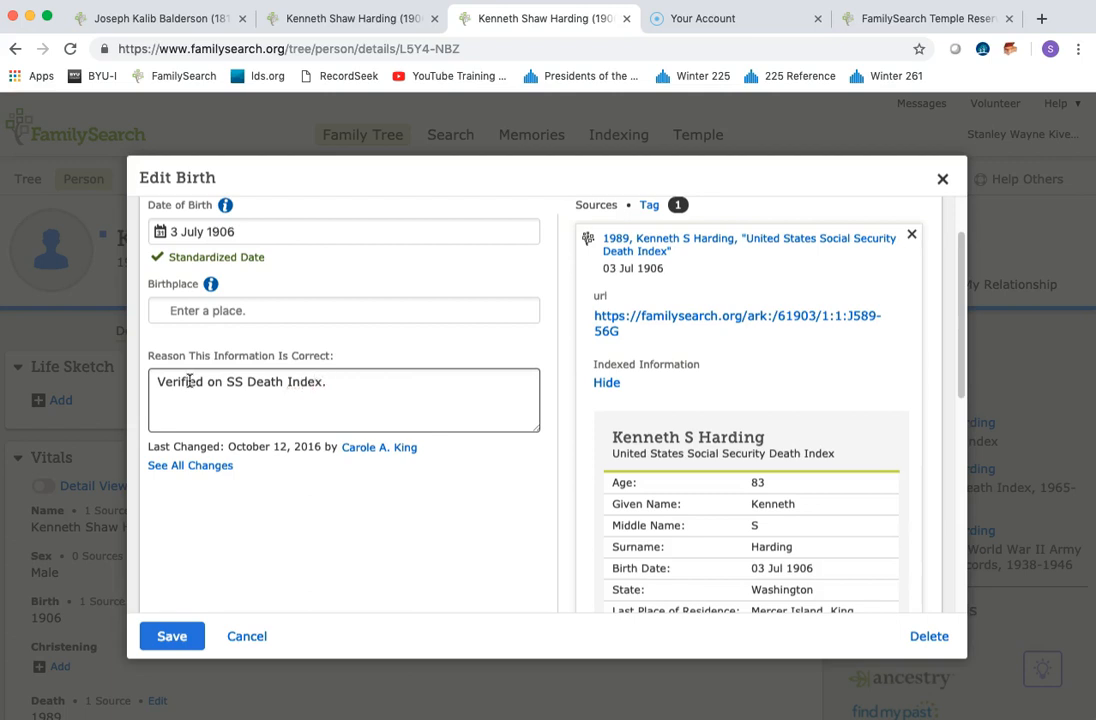
click(155, 634)
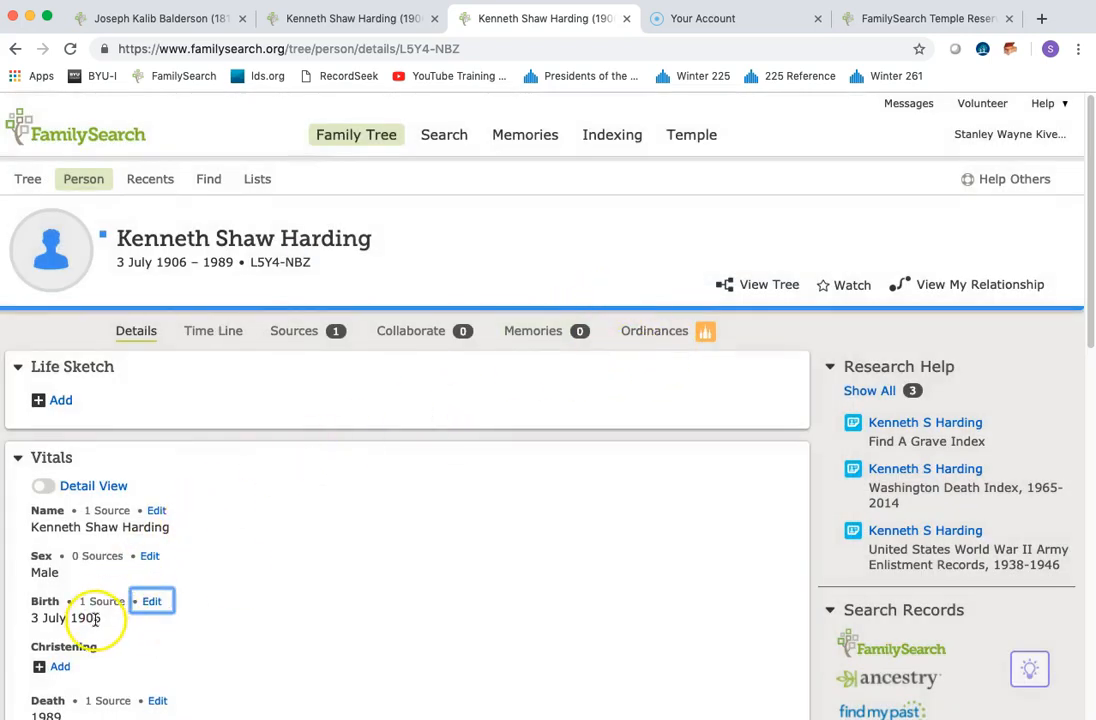
Open the Washington Death Index, 1965-2014 record hint and examine its death date, places and age.
scroll(281, 619, down, 2)
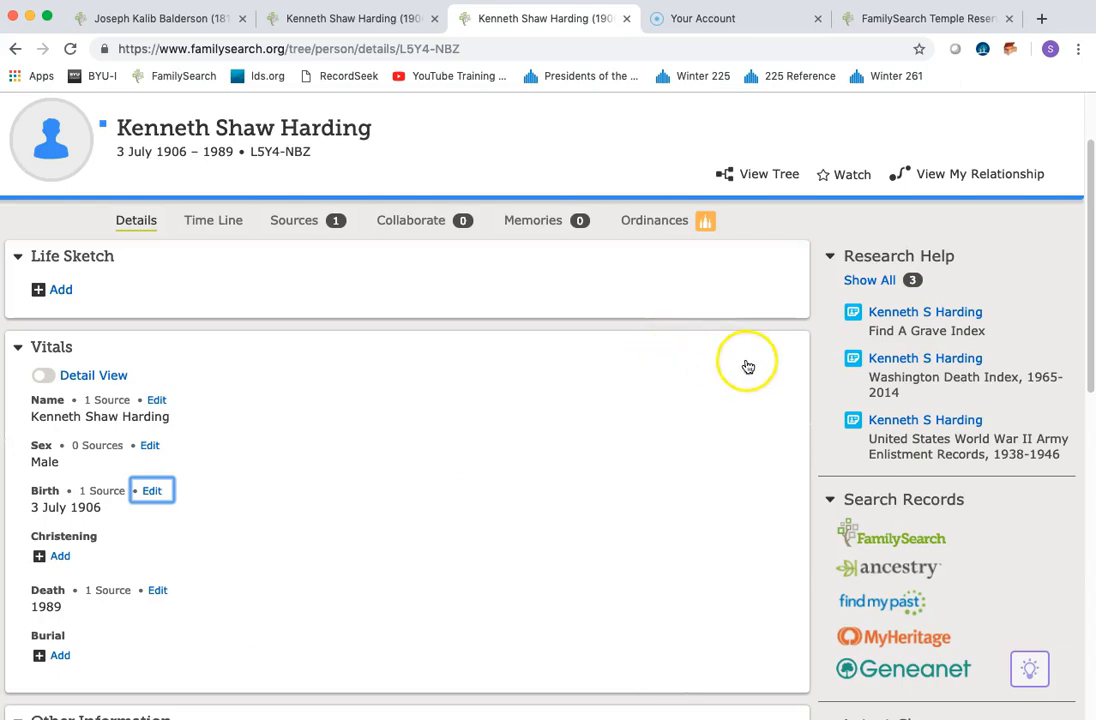
click(914, 360)
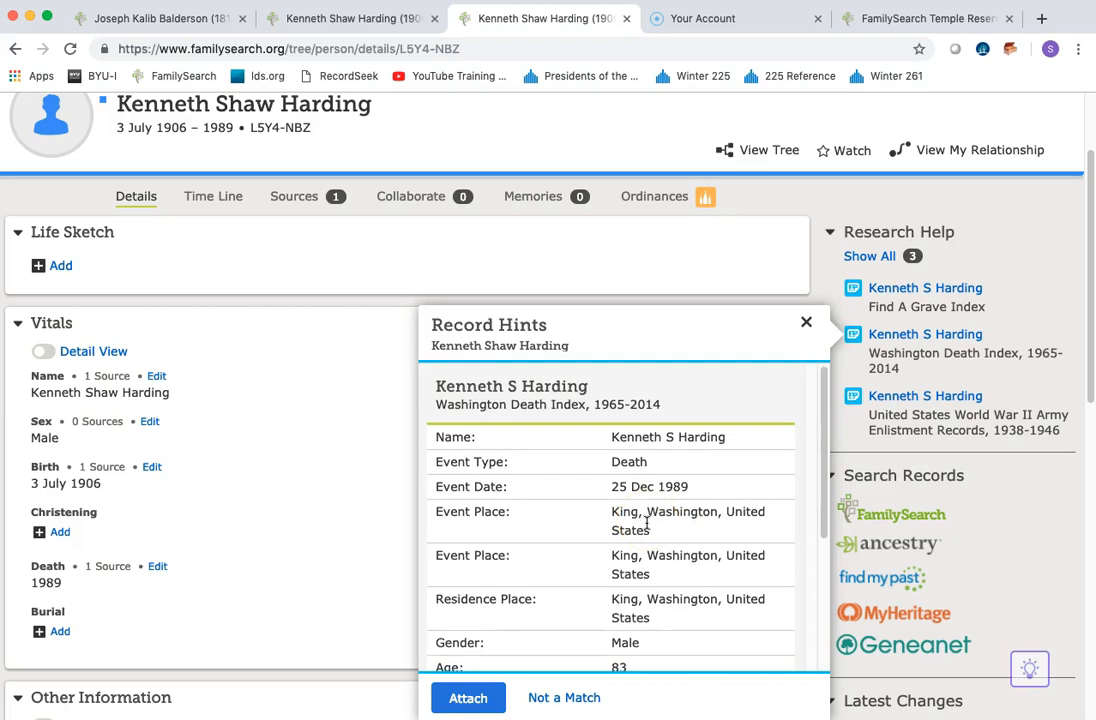
scroll(647, 524, down, 1)
scroll(647, 527, down, 1)
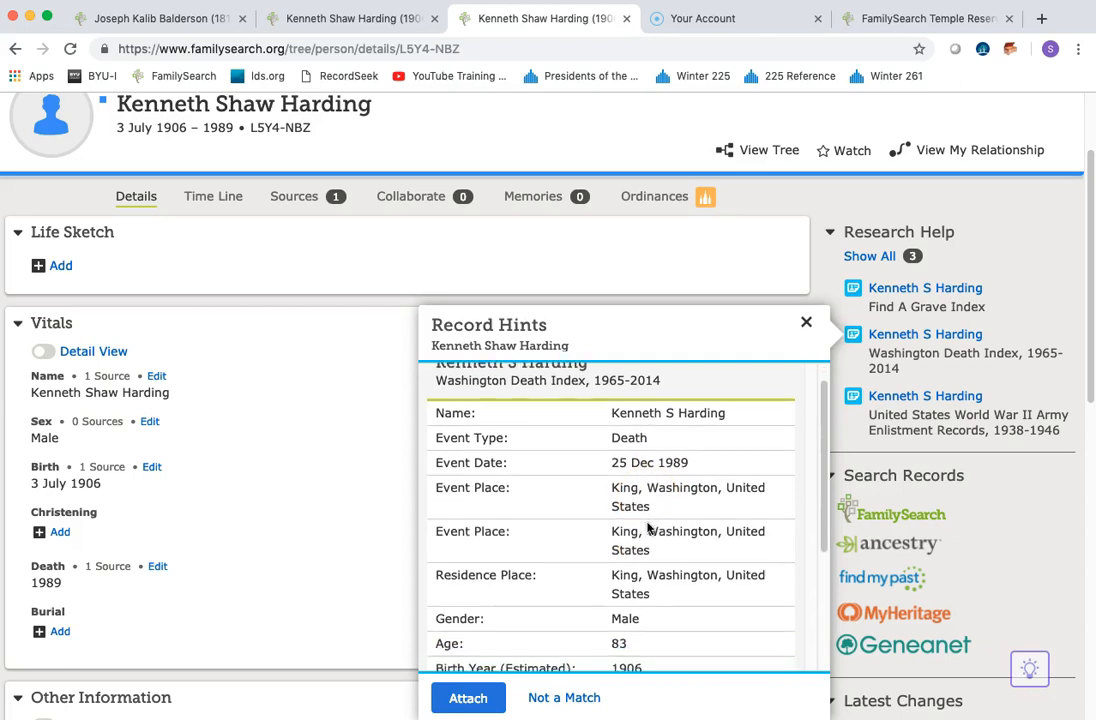
Attach the Washington Death Index record, adding the King, Washington, United States residence, with the reason "Verifies birth and death information.".
click(467, 698)
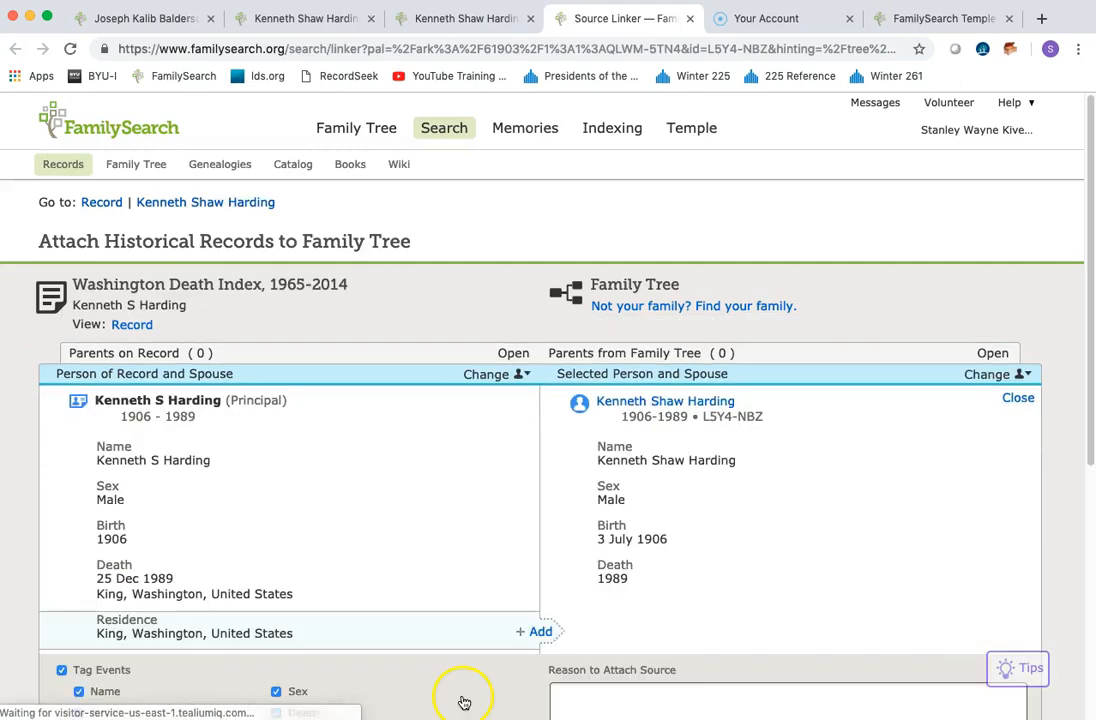
click(542, 631)
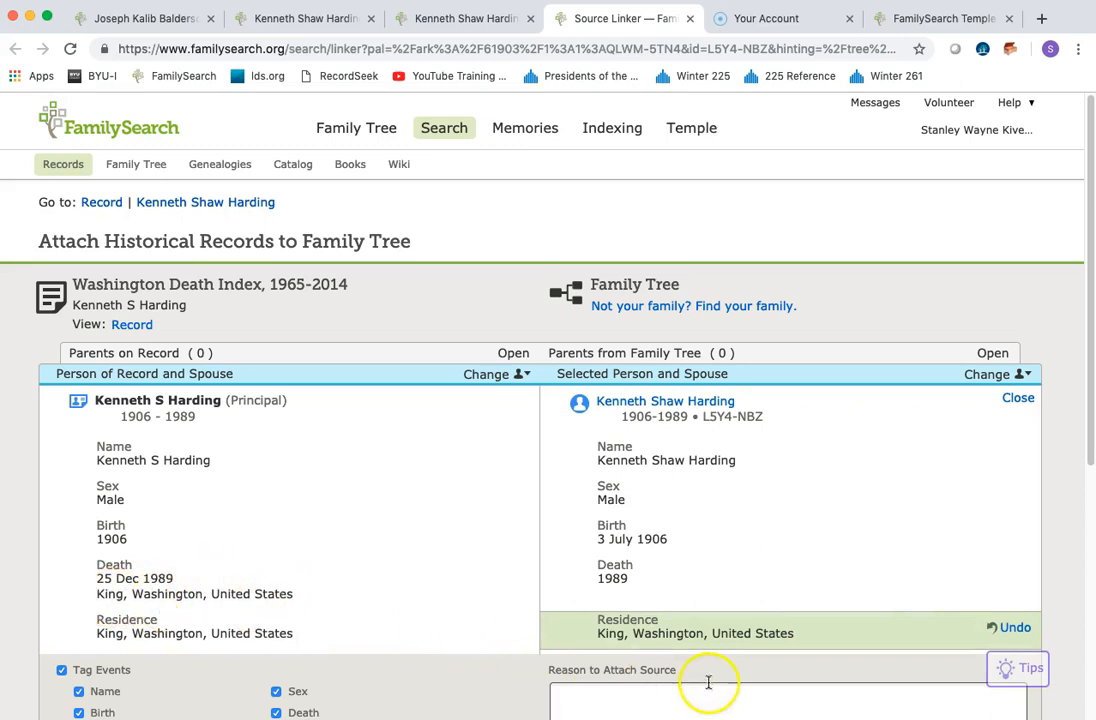
scroll(732, 682, down, 1)
scroll(732, 682, down, 2)
click(606, 620)
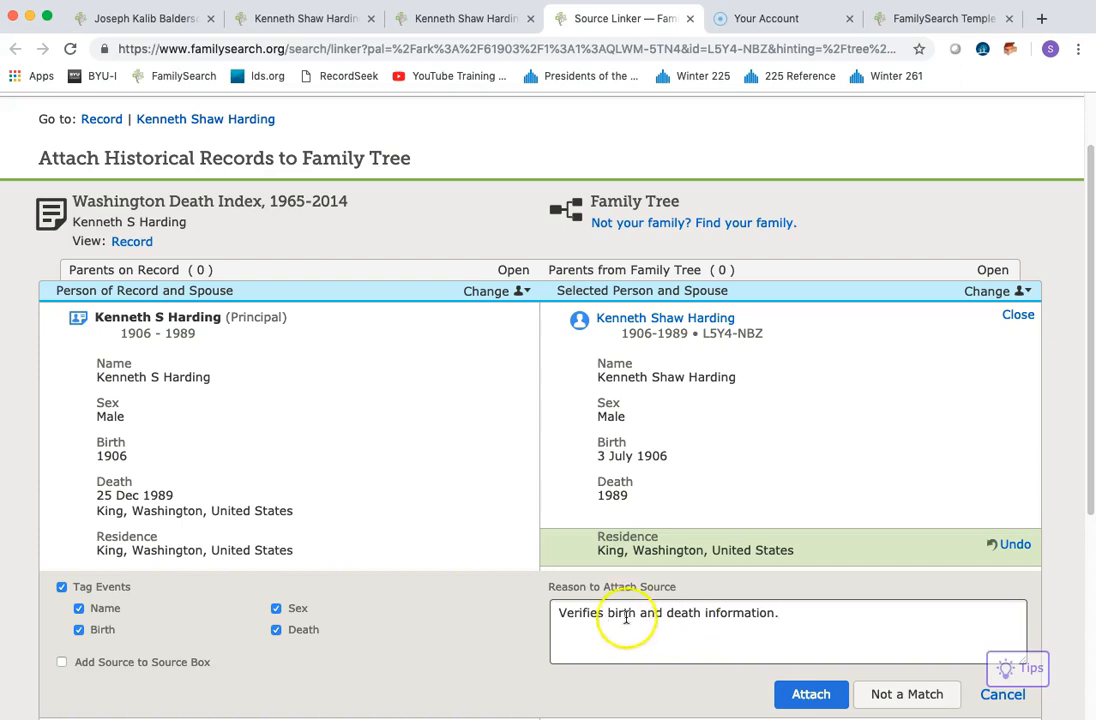
click(818, 708)
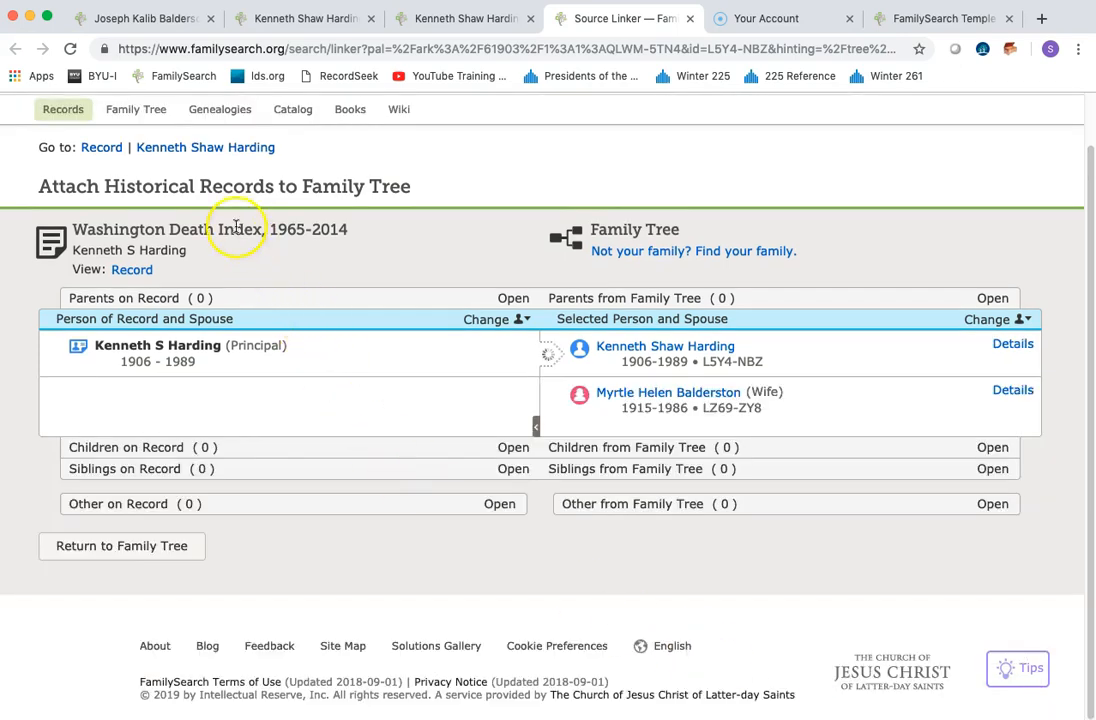
Return to the person's page, open the death details for editing and check the Washington Death Index source's death date and place.
click(214, 151)
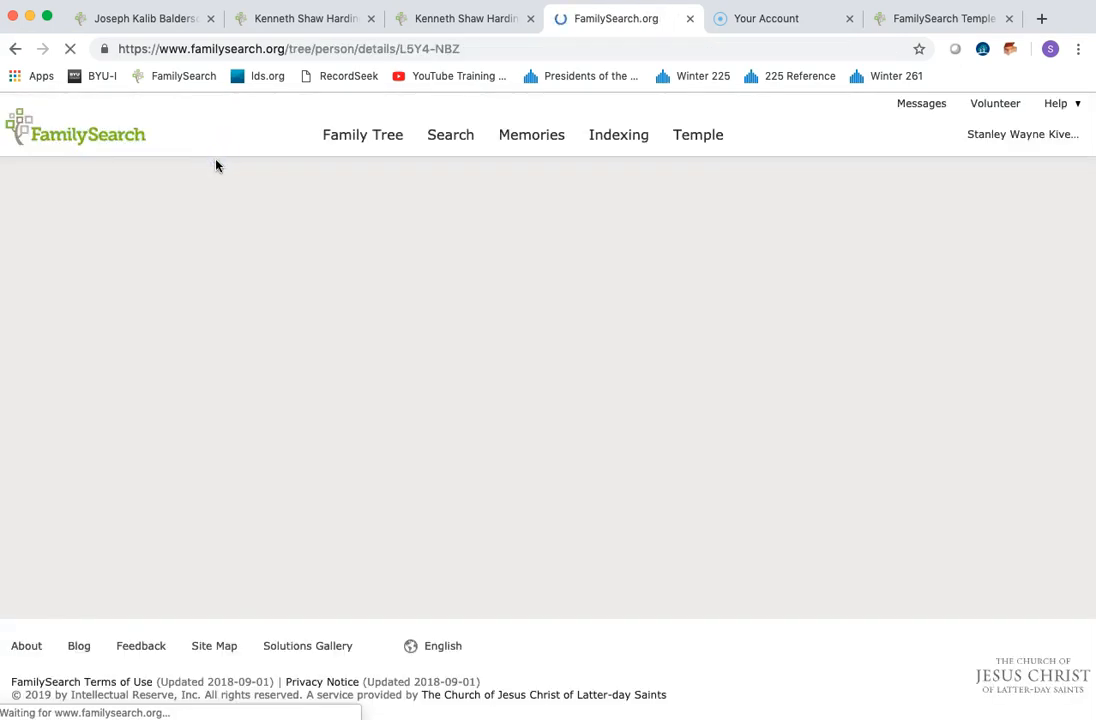
scroll(230, 495, down, 3)
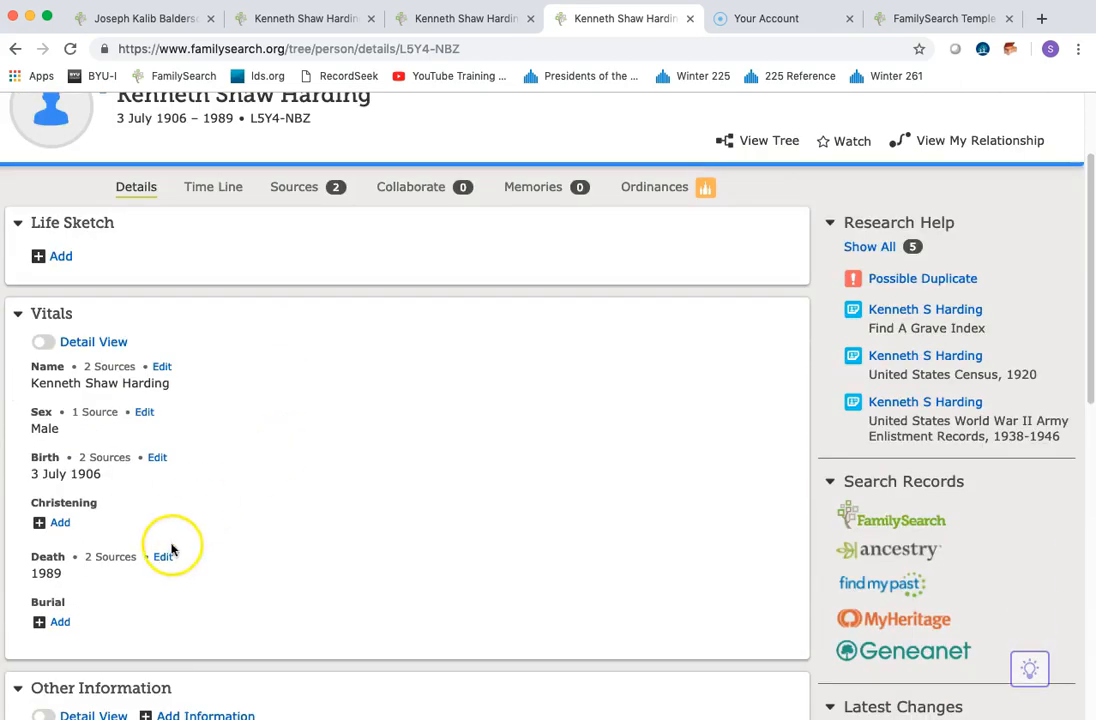
click(163, 557)
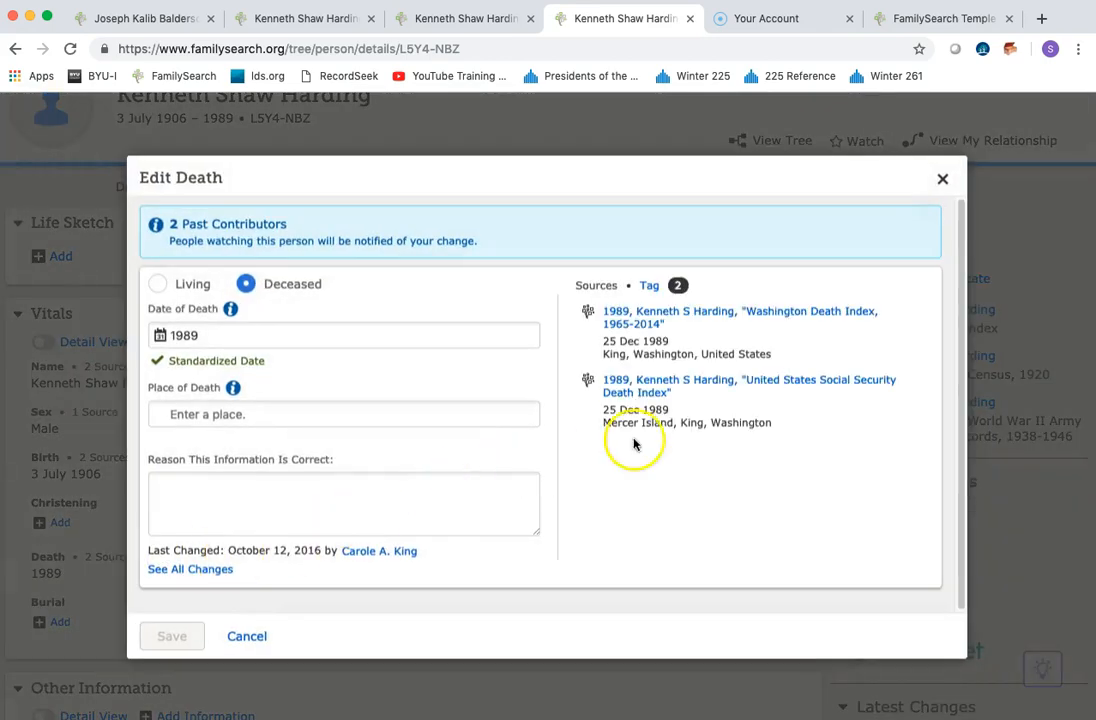
click(660, 312)
scroll(688, 400, down, 3)
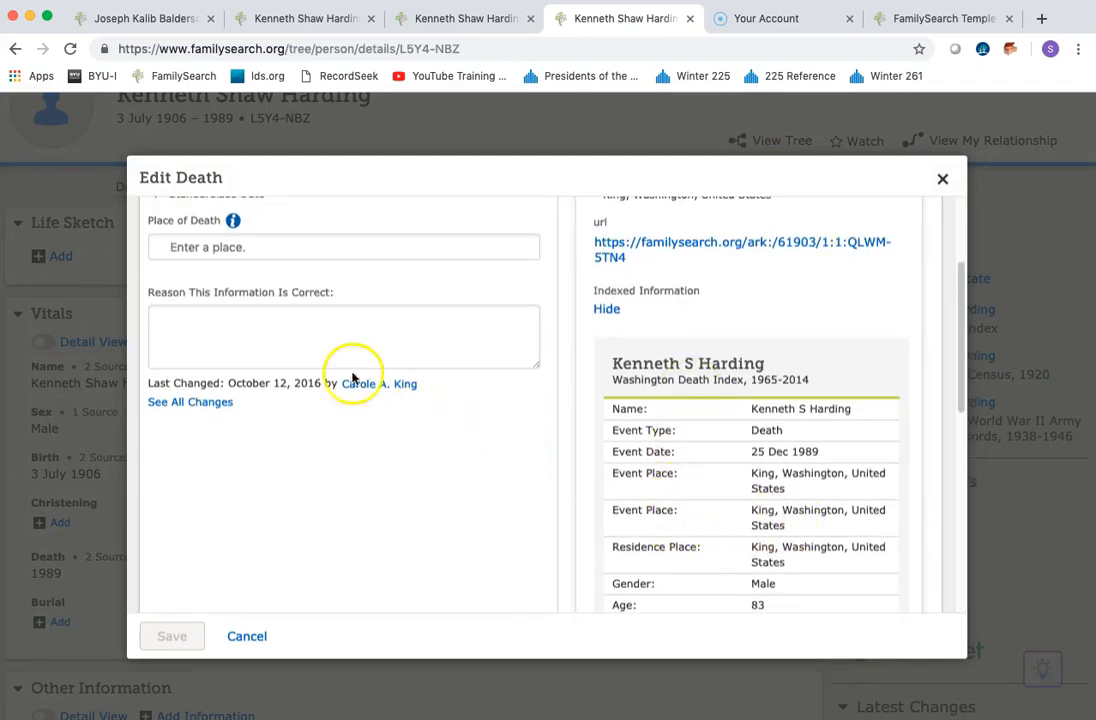
scroll(257, 326, up, 2)
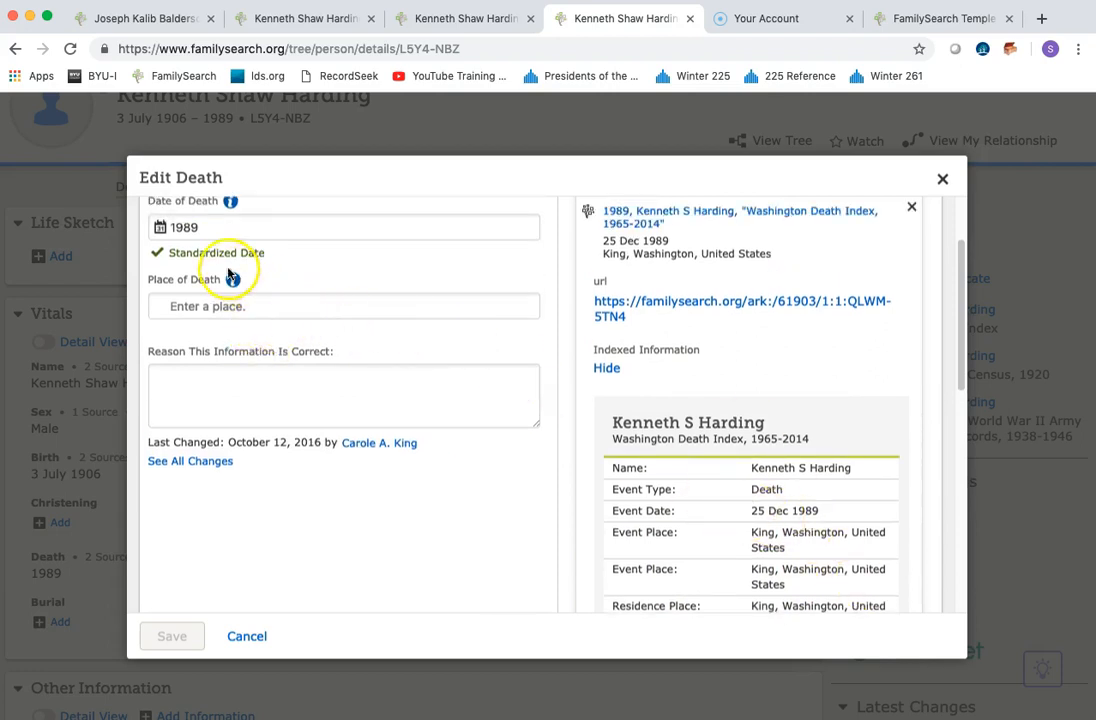
Set the date of death to the standardized date 25 December 1989.
click(172, 228)
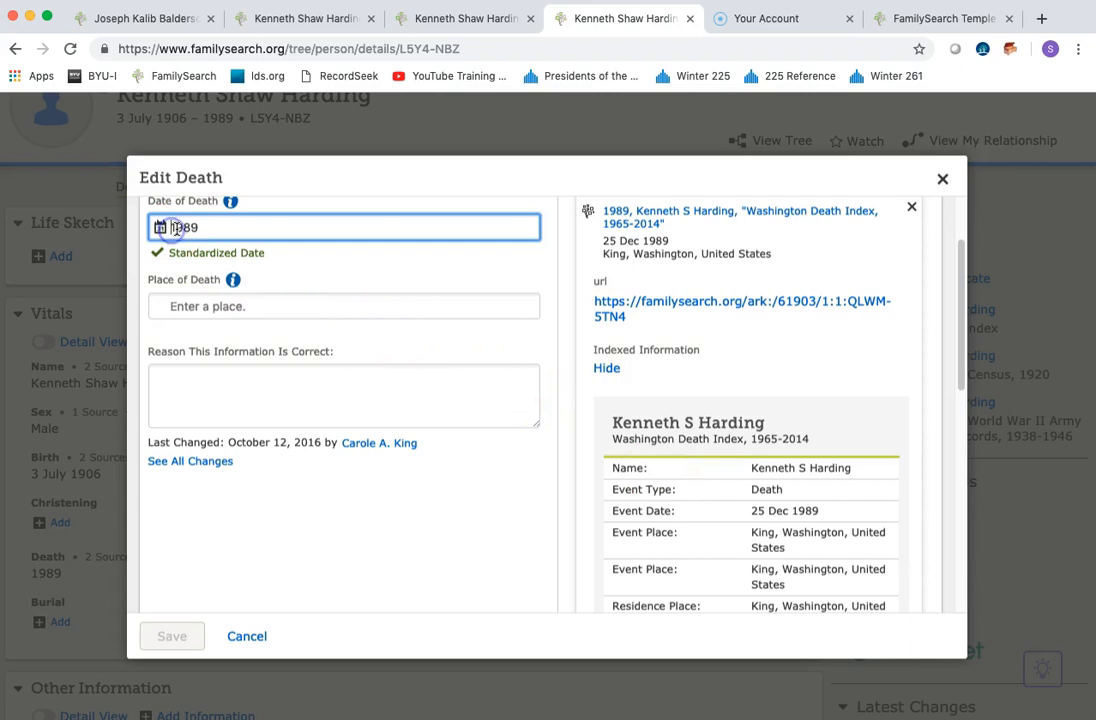
text(25 De)
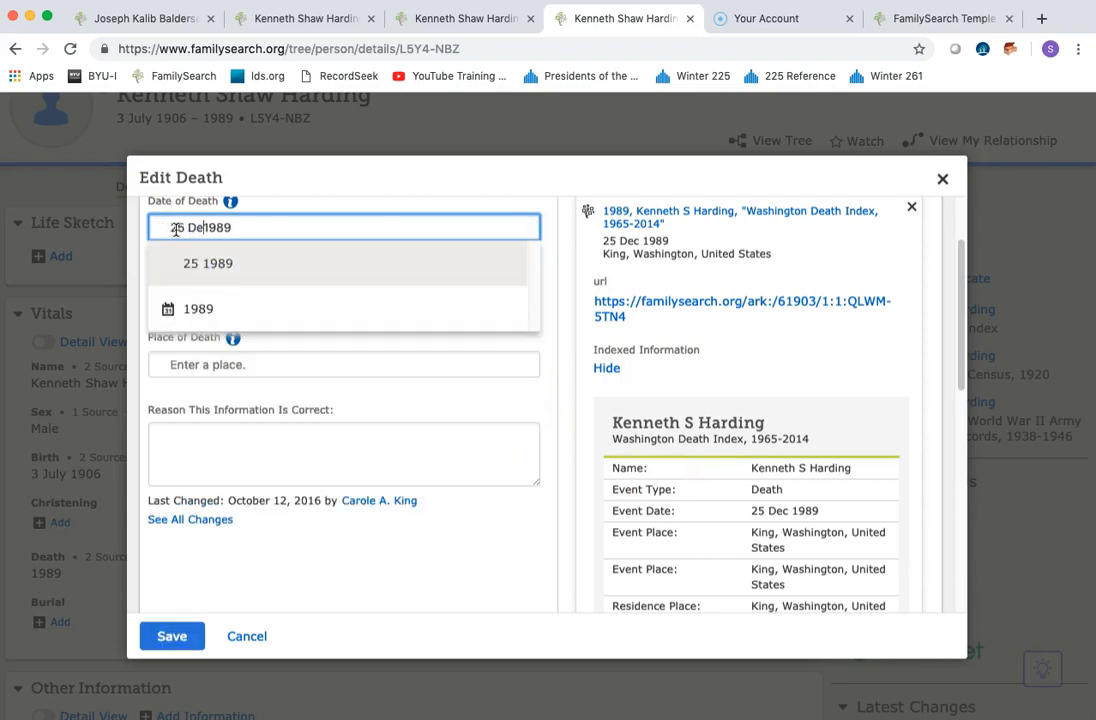
text(c)
click(232, 309)
Set the place of death to King, Washington, United States, give the Washington Death Index as the verifying reason, and save the death details.
click(228, 308)
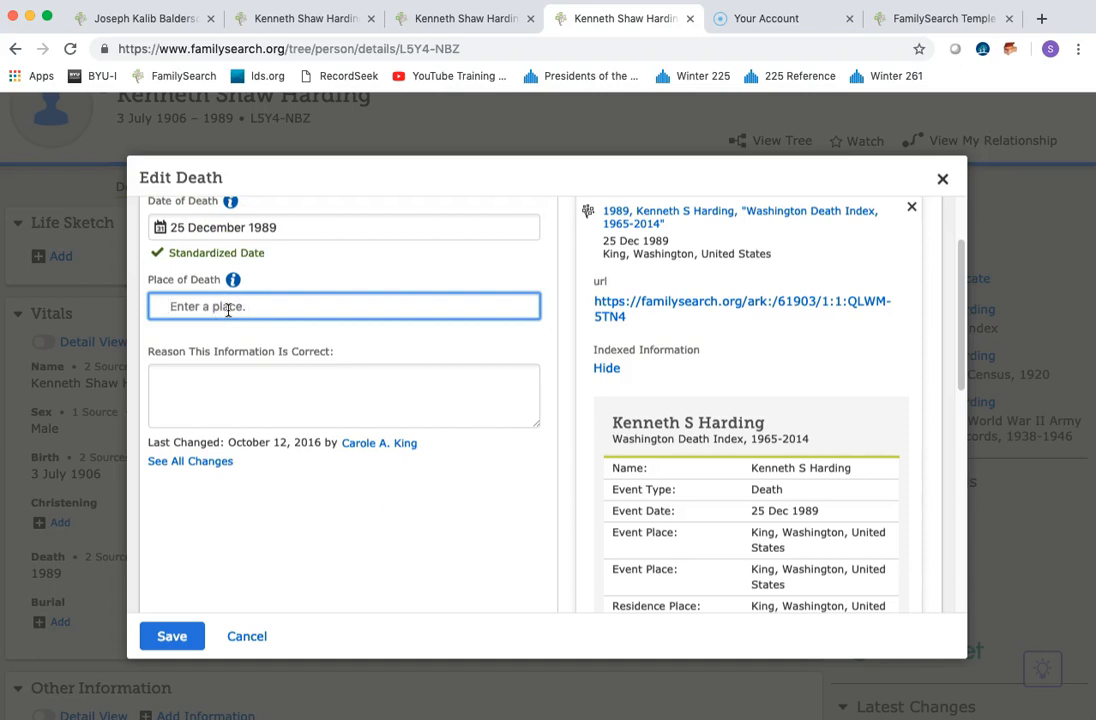
text(King, Washington)
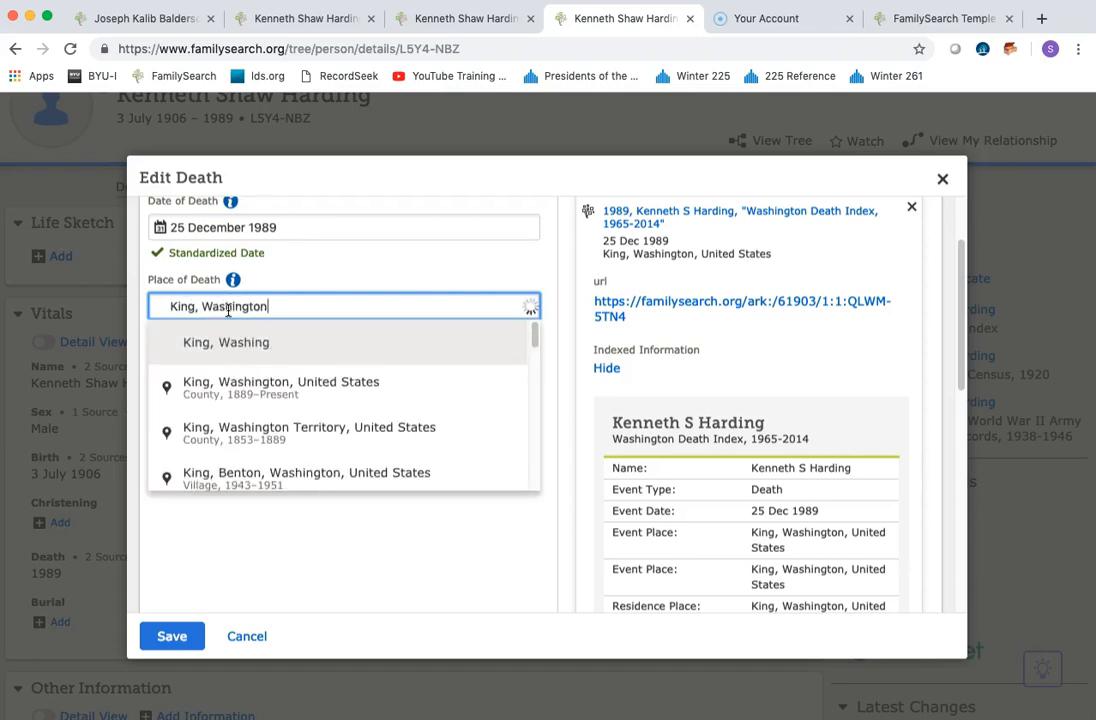
click(265, 389)
click(263, 388)
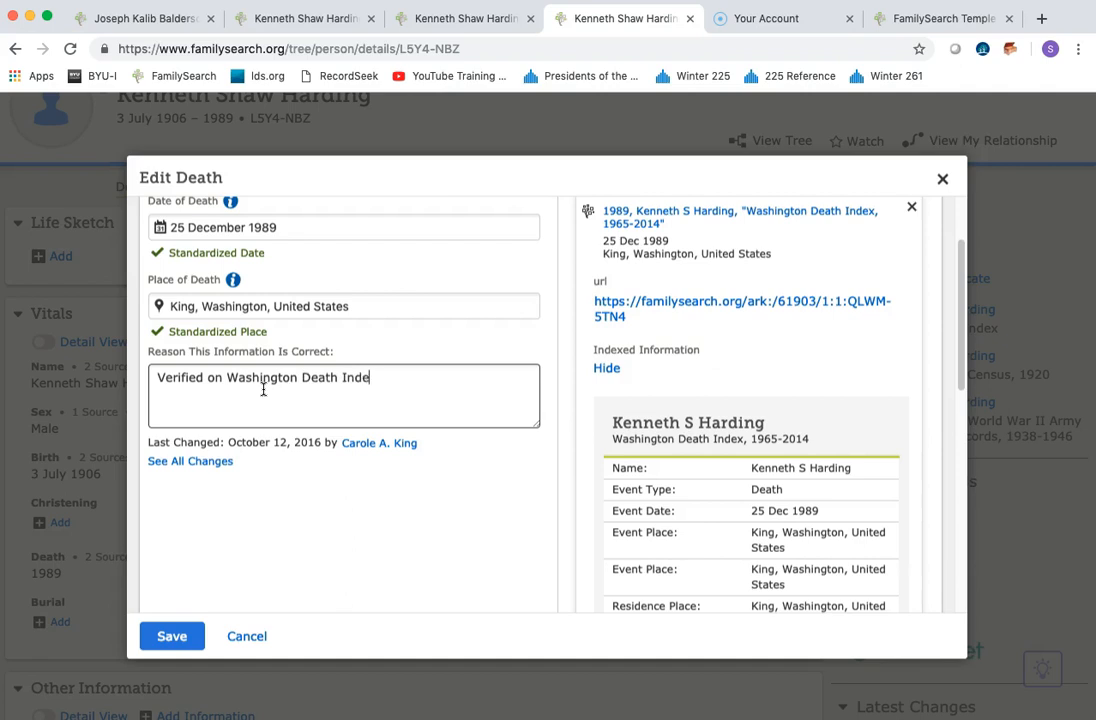
click(171, 636)
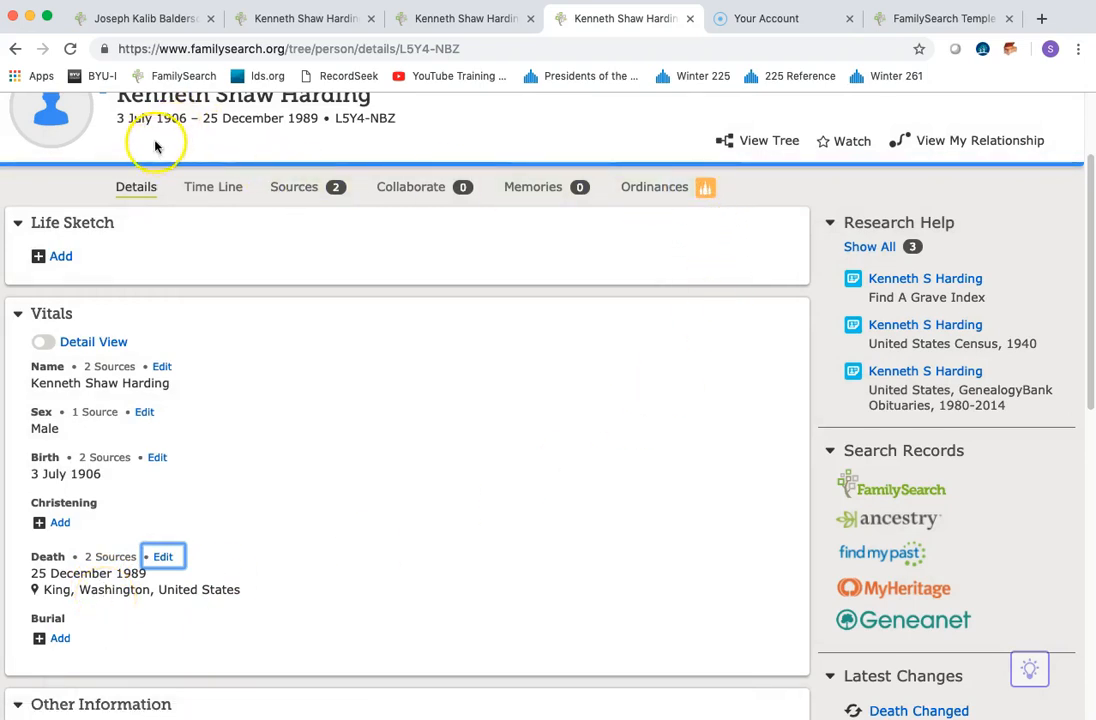
Reload the person's page and open the person's ordinances.
click(68, 49)
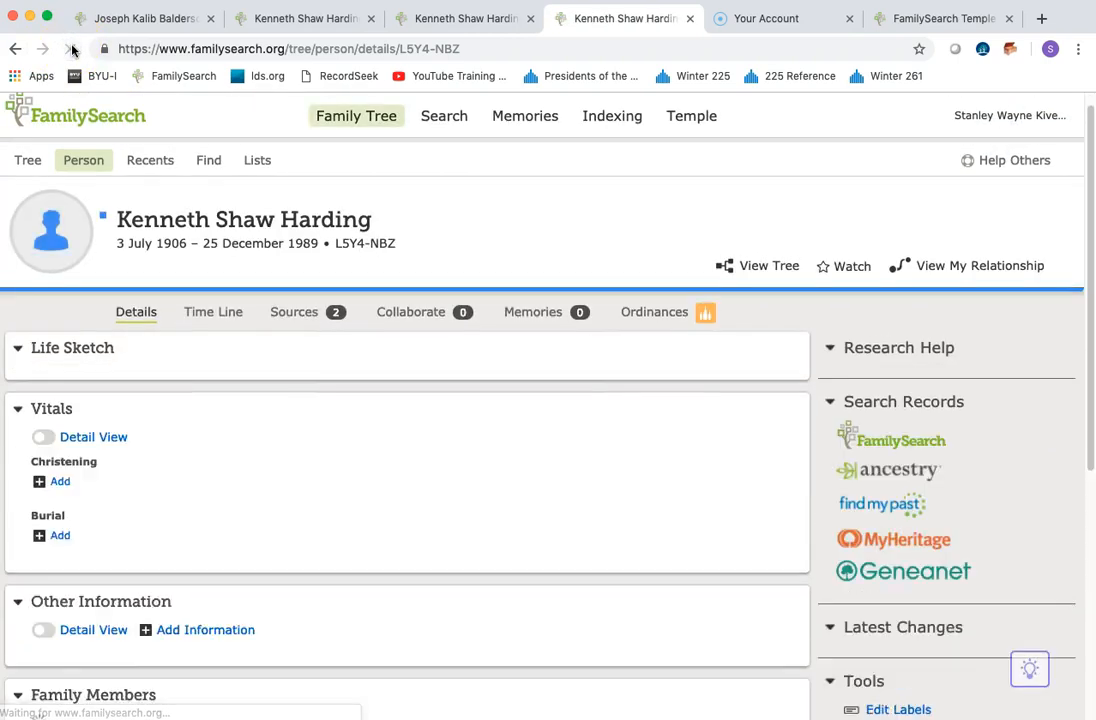
click(669, 318)
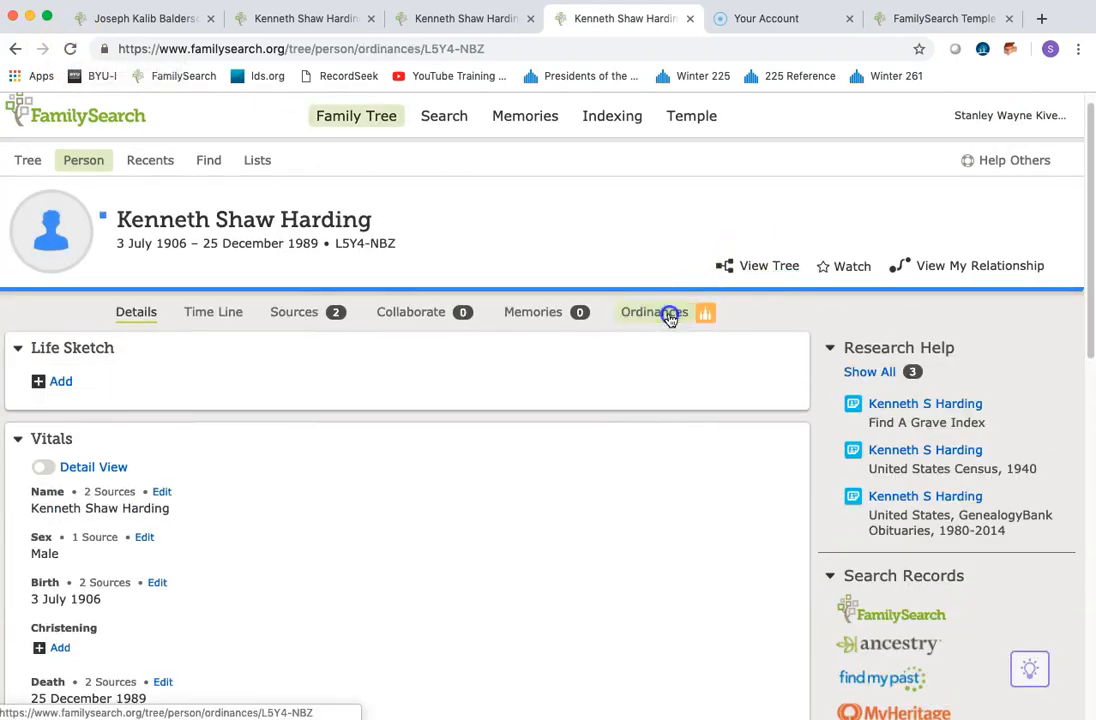
Check the status of the person's ordinances and return to the person's details to review the vitals and record hints.
scroll(410, 525, down, 1)
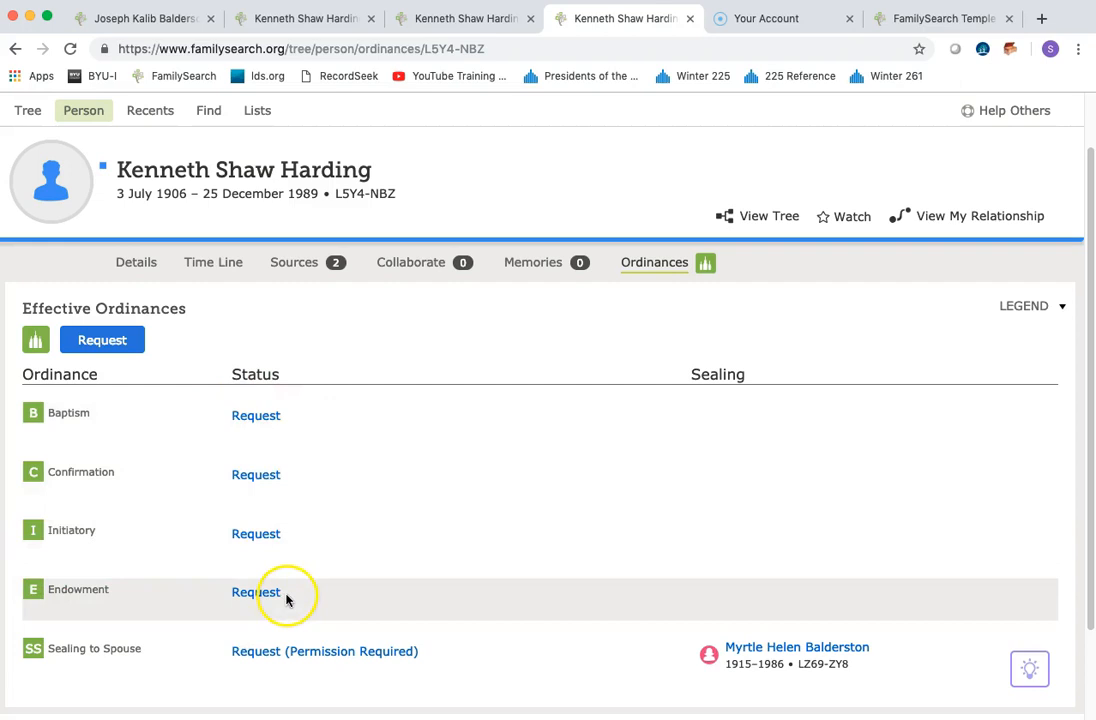
click(133, 266)
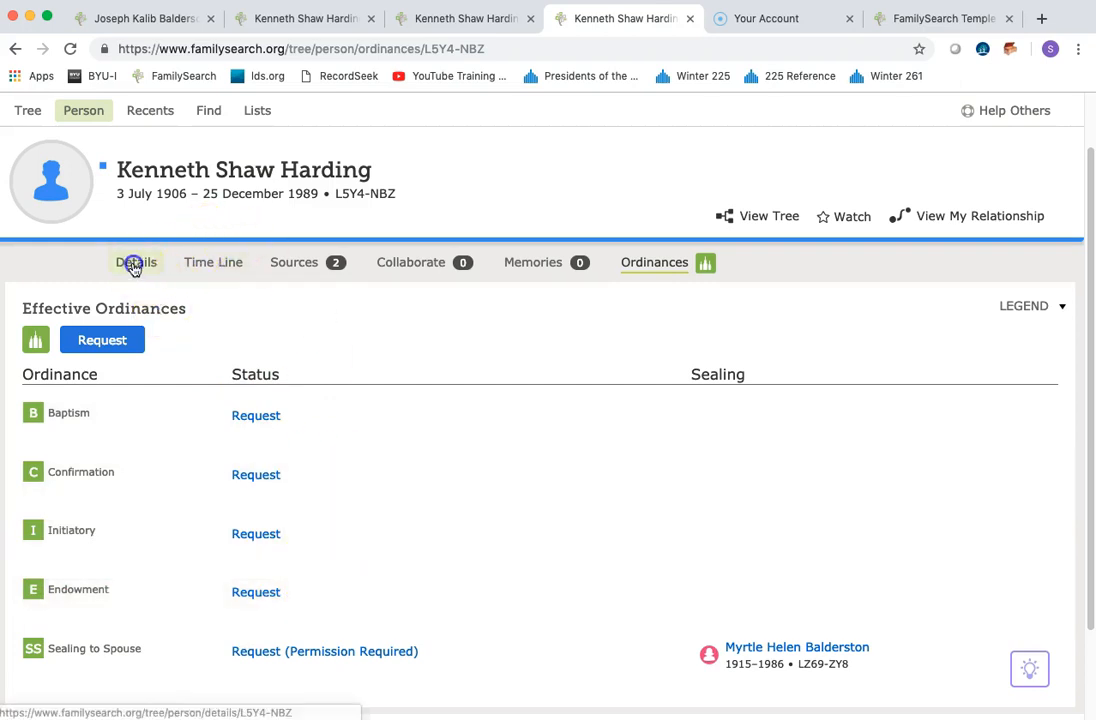
scroll(547, 471, down, 1)
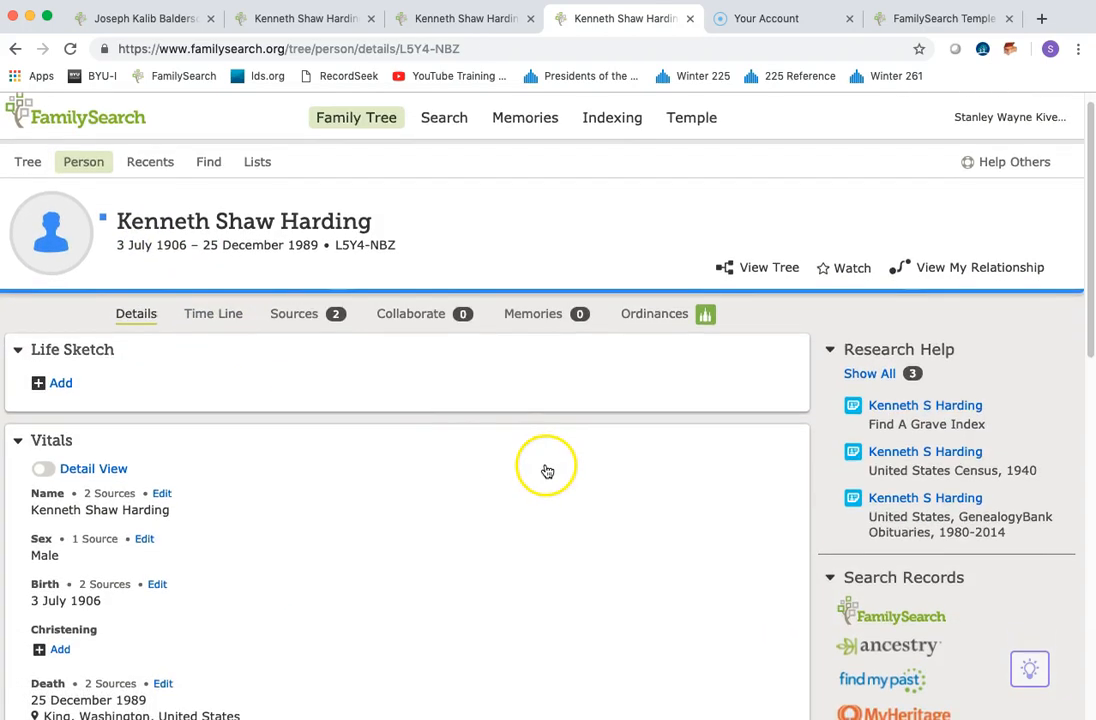
scroll(578, 486, down, 1)
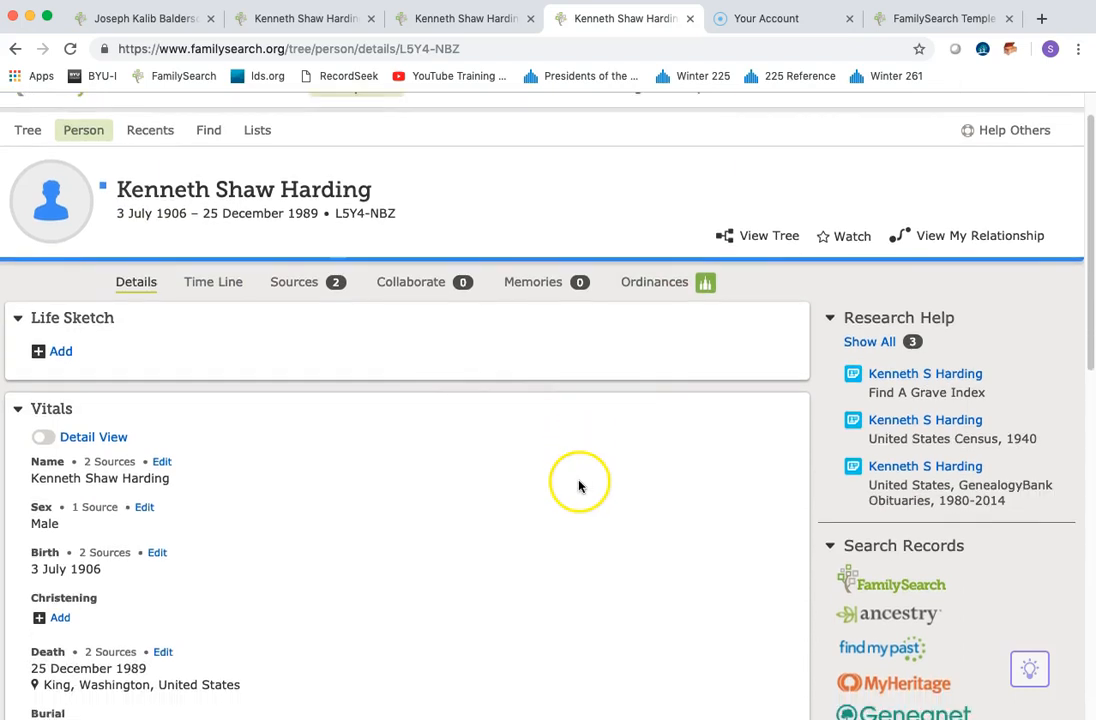
scroll(579, 484, down, 1)
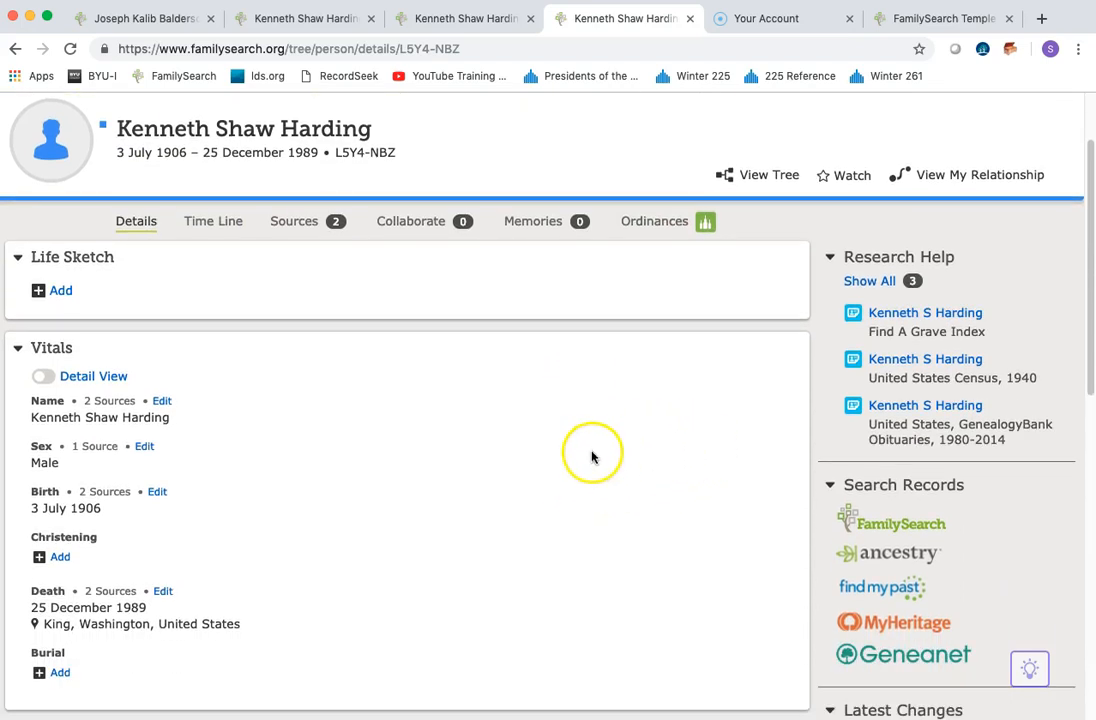
Review the Find A Grave Index record hint and its memorial on findagrave.com, return to the person's page and close the hint.
click(913, 314)
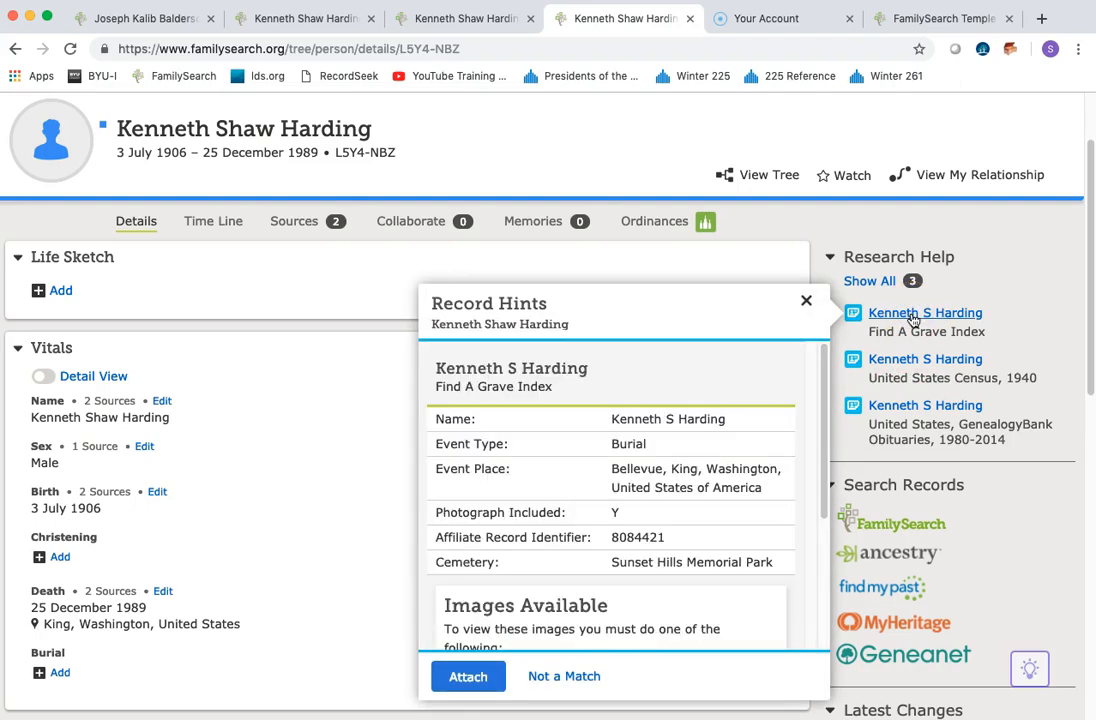
scroll(731, 457, down, 1)
scroll(731, 457, down, 1)
scroll(730, 455, up, 1)
scroll(729, 455, down, 3)
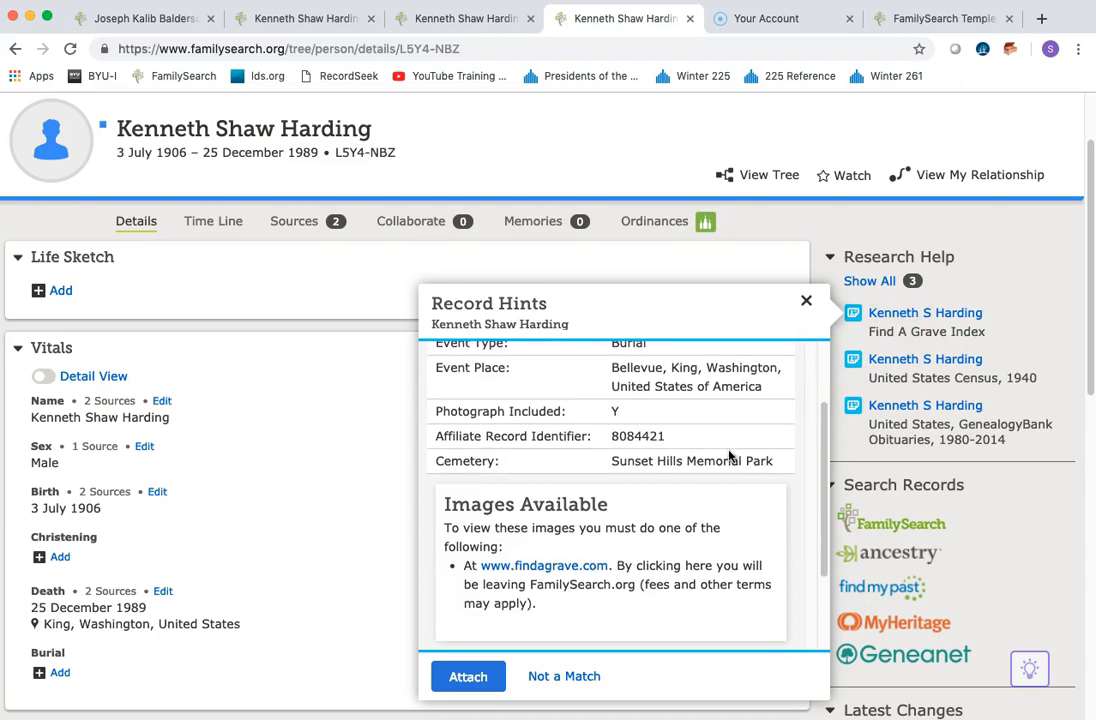
click(562, 567)
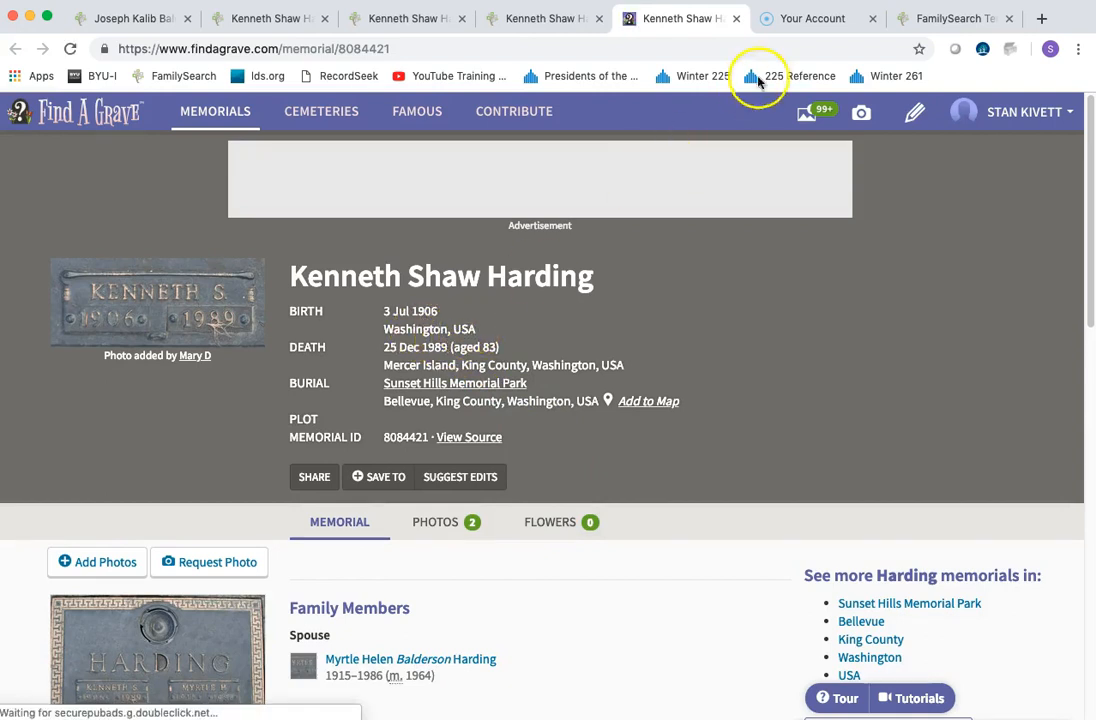
click(553, 20)
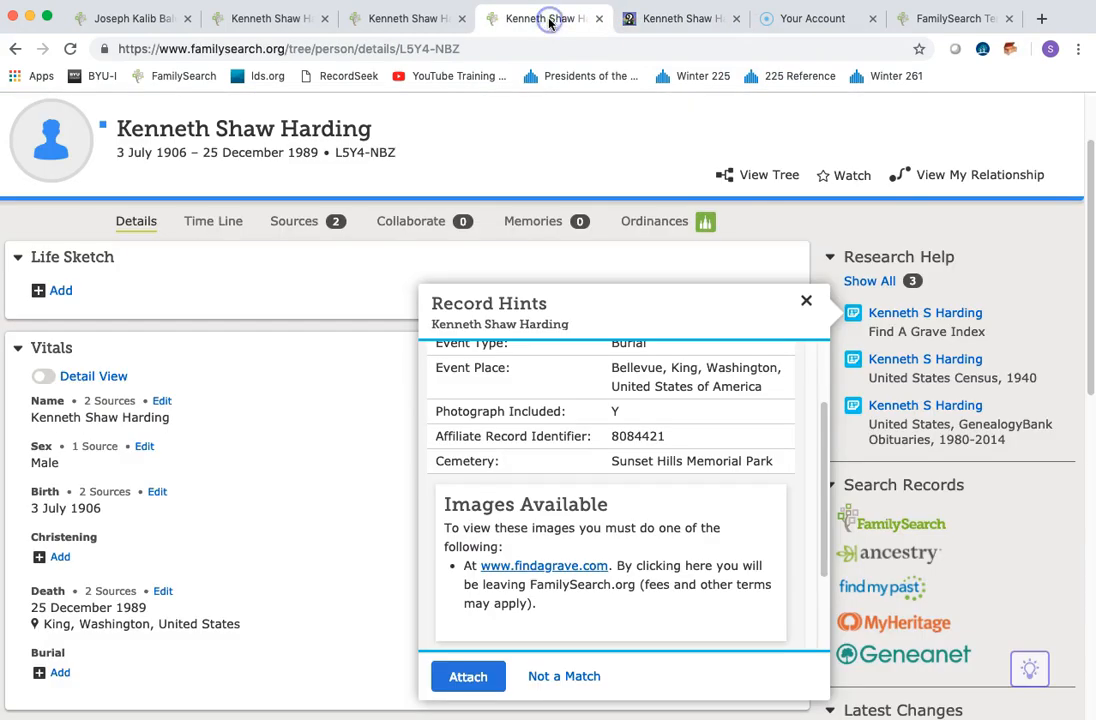
click(405, 400)
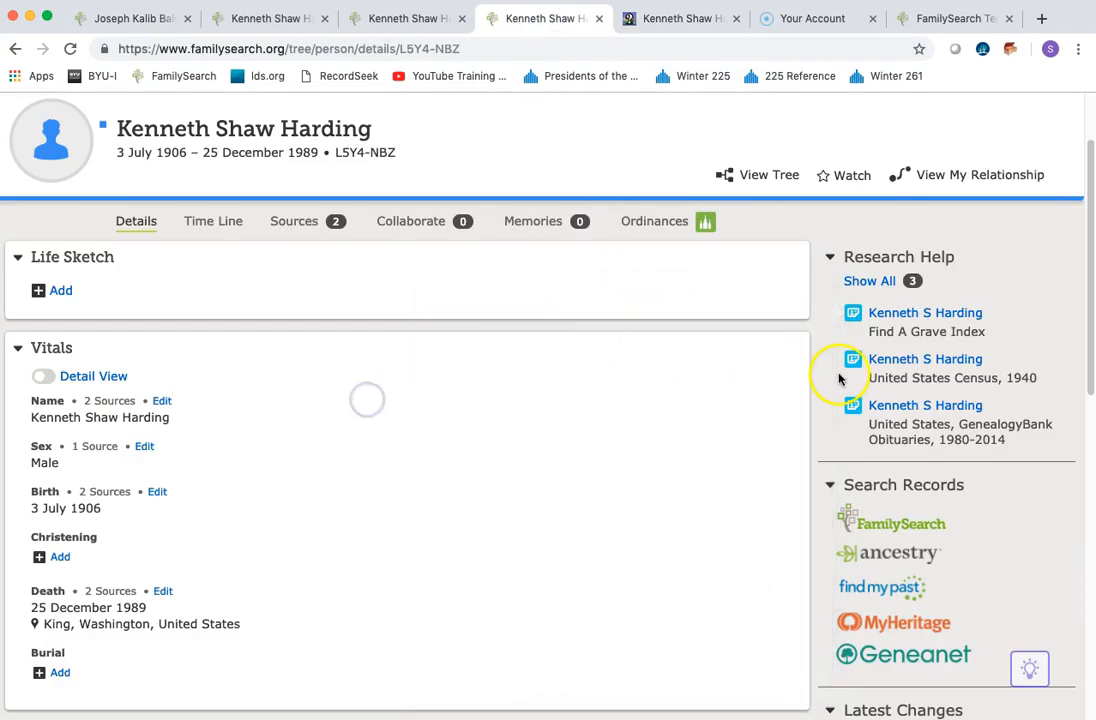
Review the United States Census, 1940 record hint, including its birthplace, and start attaching it to the person.
click(922, 364)
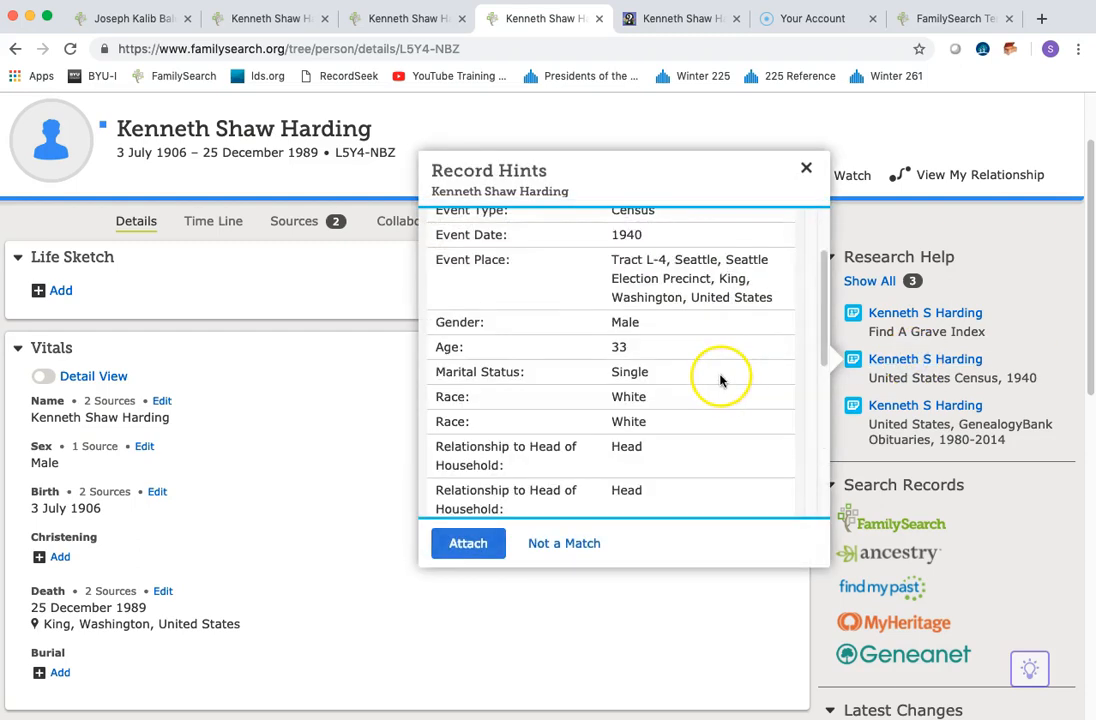
scroll(721, 380, up, 1)
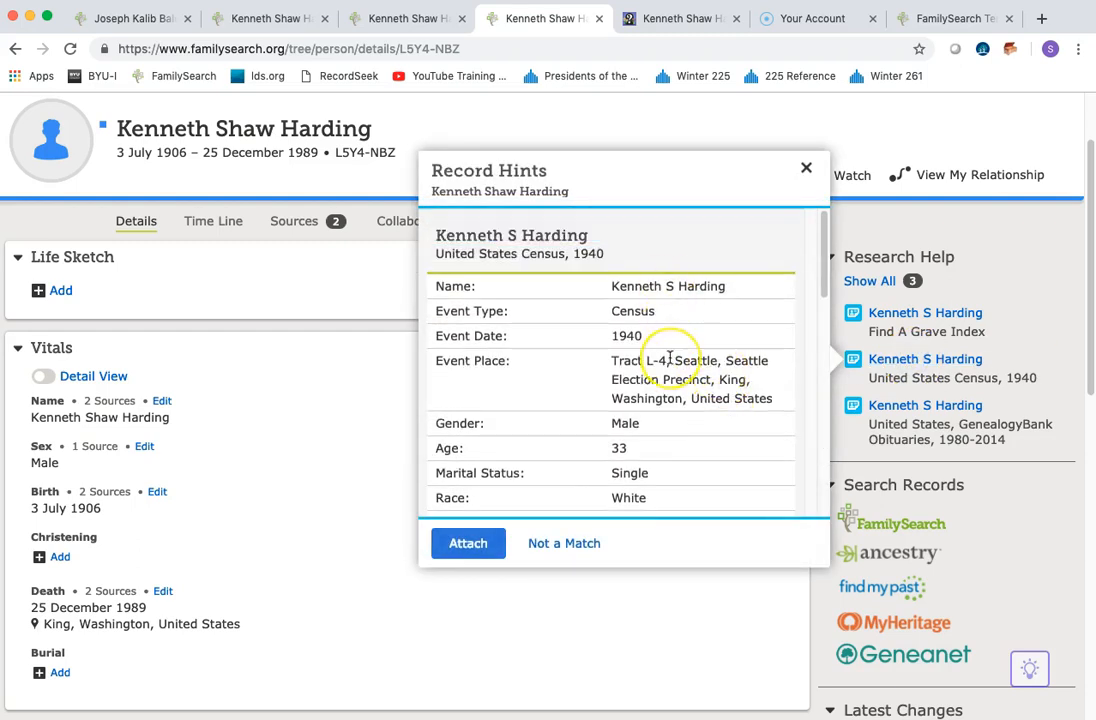
scroll(669, 358, down, 1)
scroll(670, 363, down, 4)
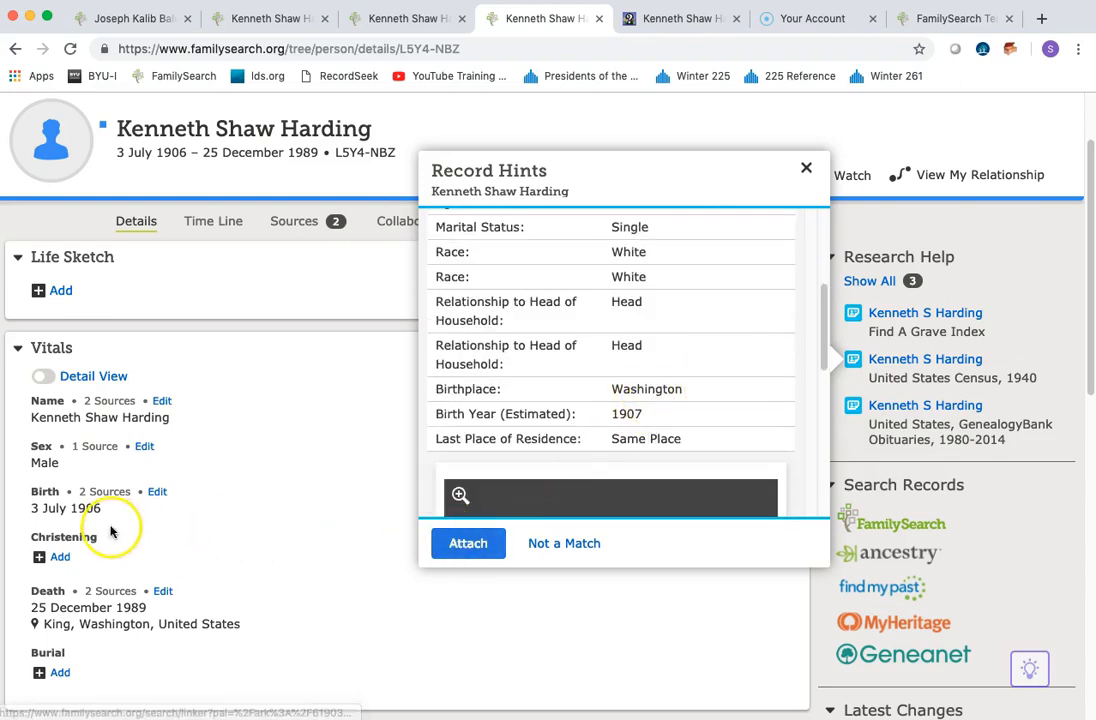
click(468, 543)
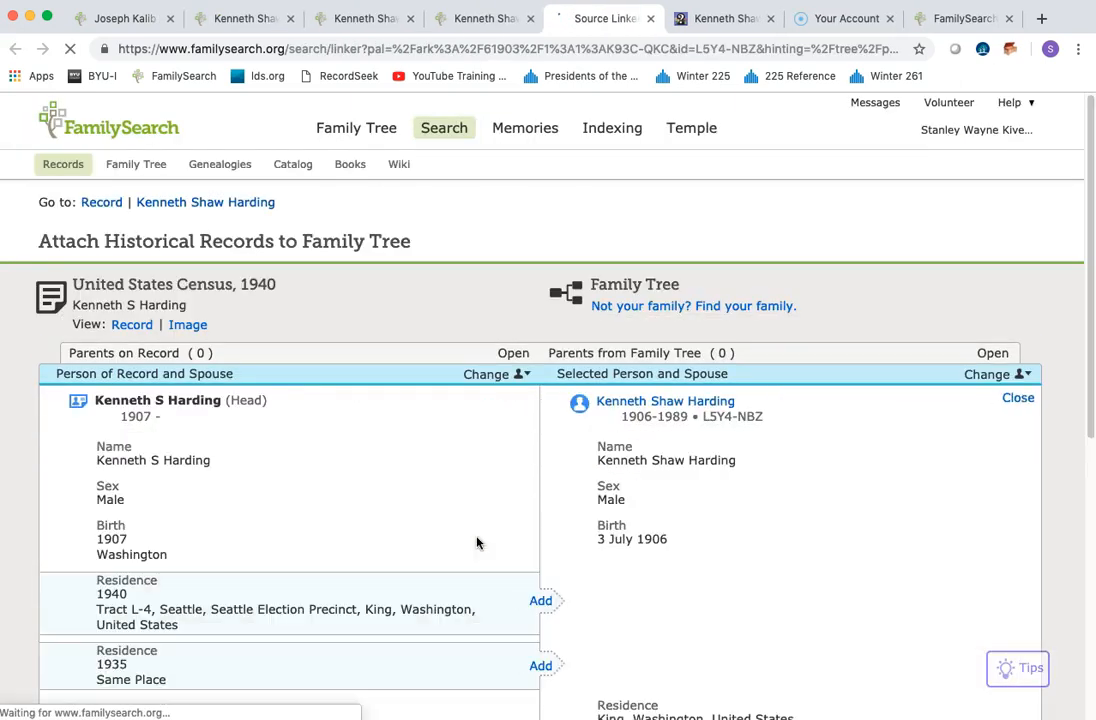
Add the 1940 and 1935 residences and attach the census with the reason "Verifies birth and family information.".
scroll(477, 540, down, 3)
click(537, 466)
click(538, 529)
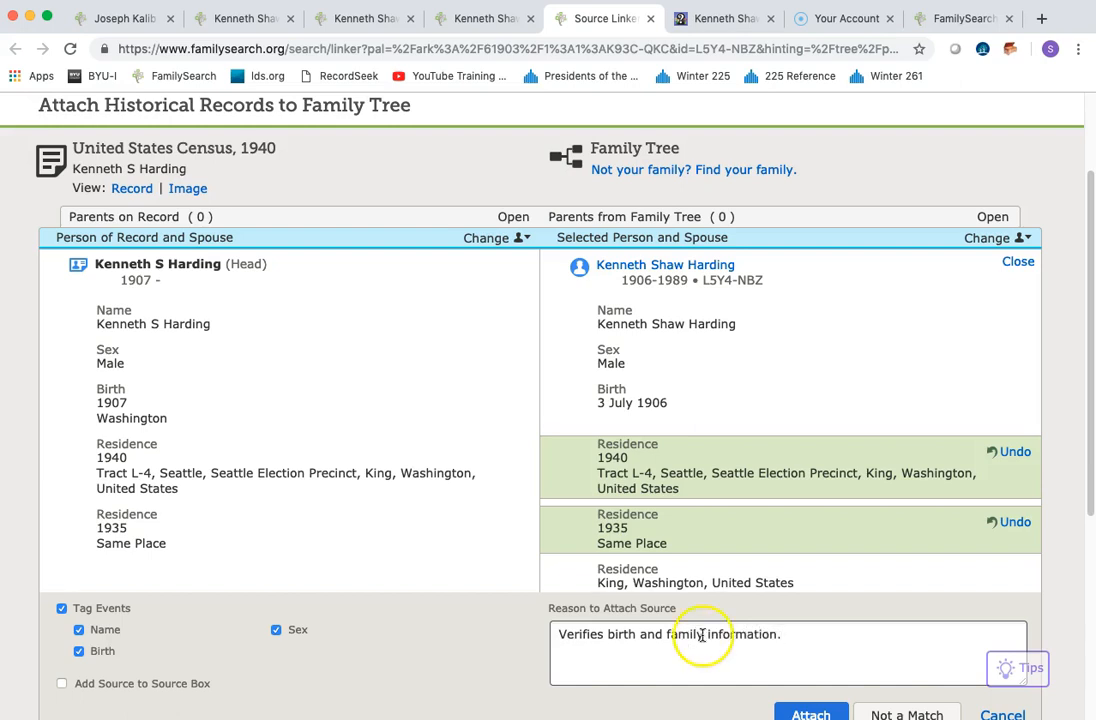
scroll(740, 640, down, 1)
click(818, 687)
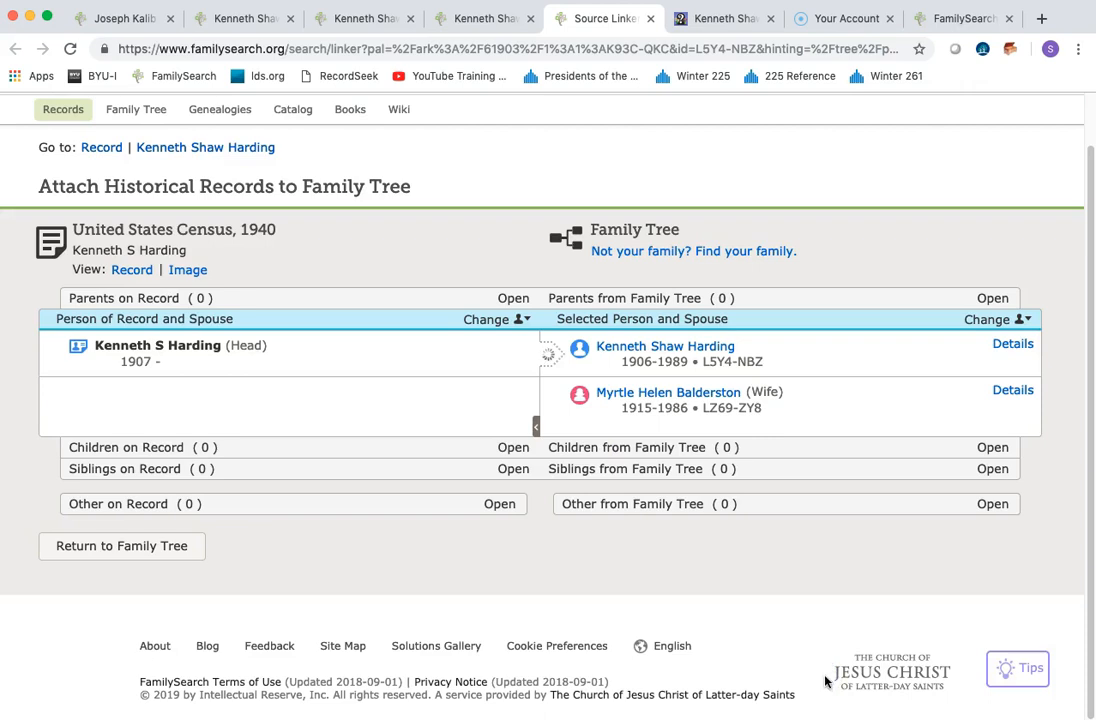
scroll(708, 392, up, 1)
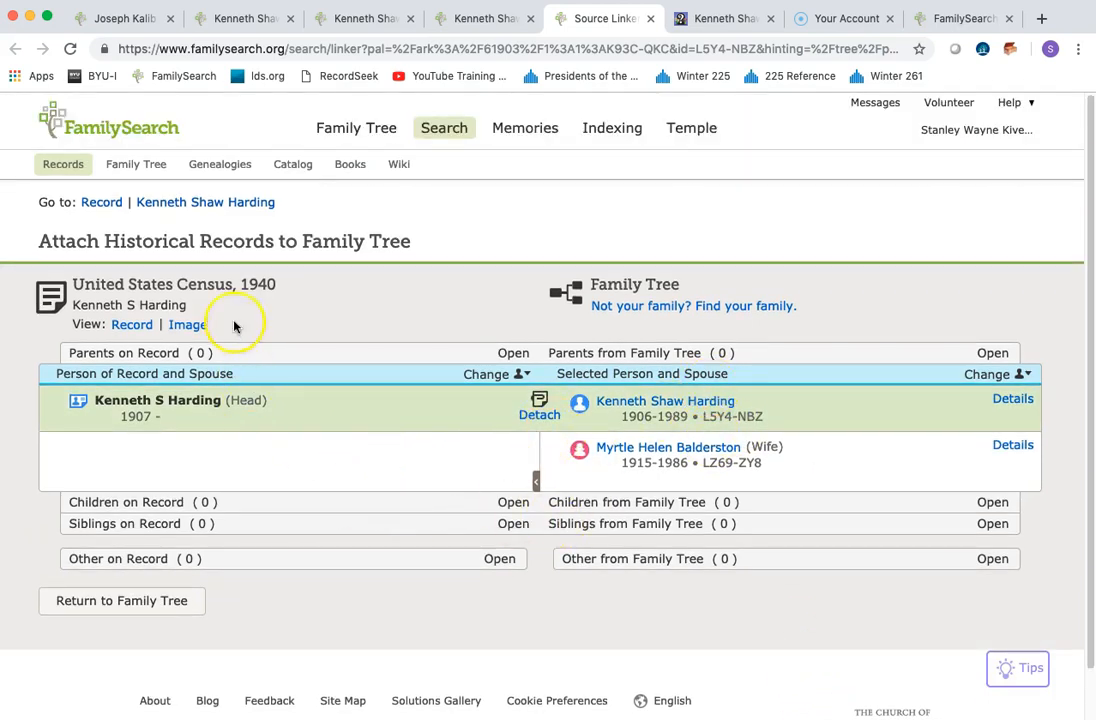
Return to the person's page, open the birth details for editing and check the birthplace in the 1940 census source.
click(210, 203)
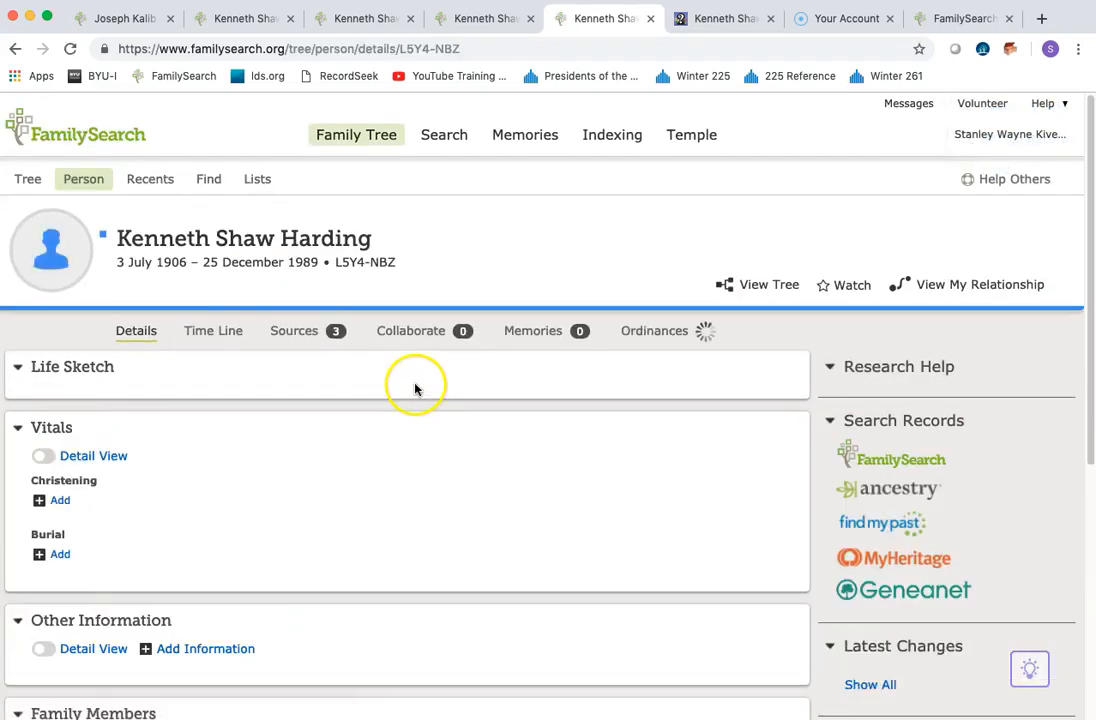
scroll(150, 560, down, 1)
click(156, 579)
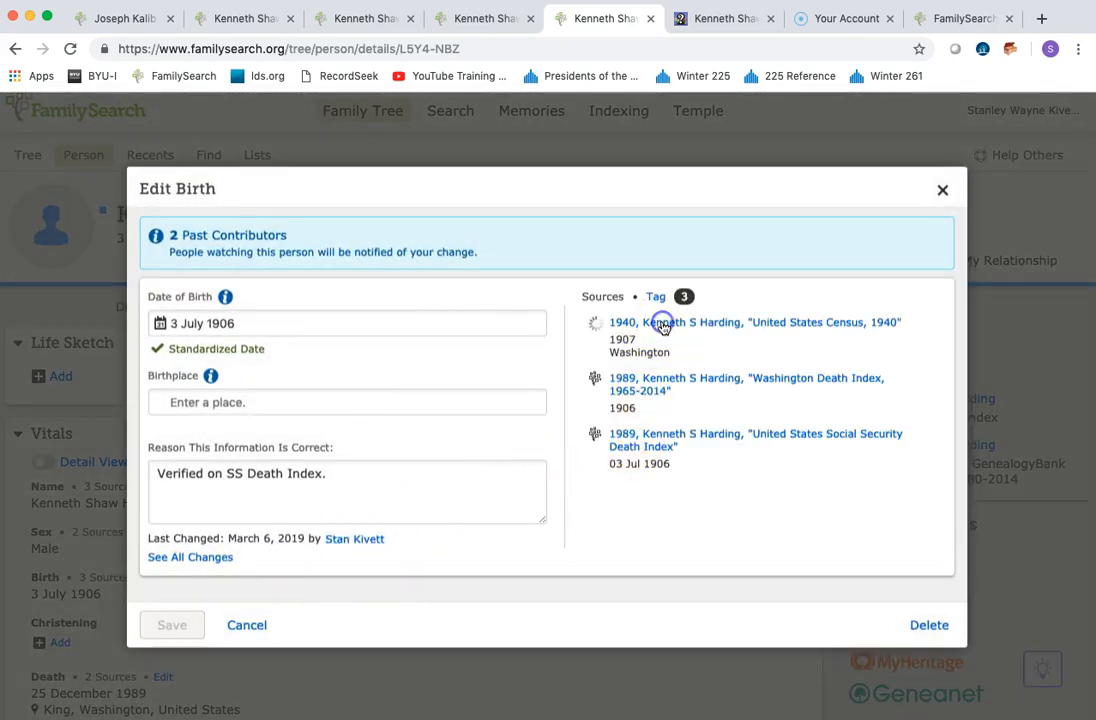
click(663, 328)
scroll(695, 545, down, 3)
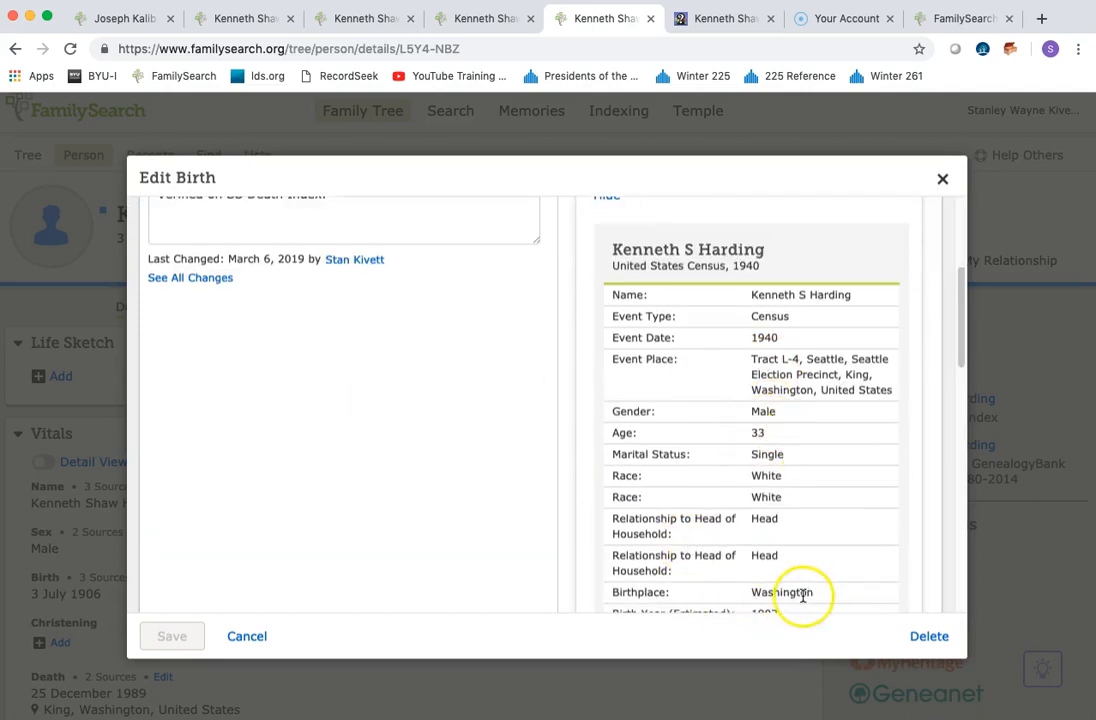
Set the birthplace to Washington, United States, append "Verified on Census record." to the reason, and save the birth details.
scroll(445, 445, up, 5)
click(197, 395)
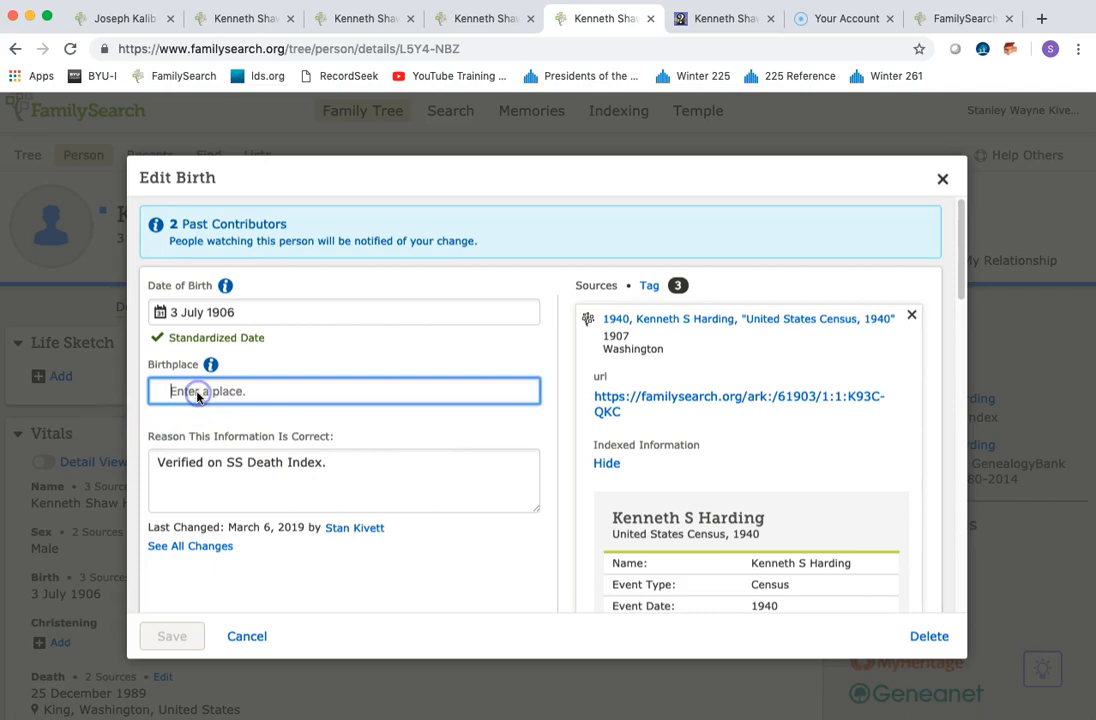
text(W)
text(ashington,)
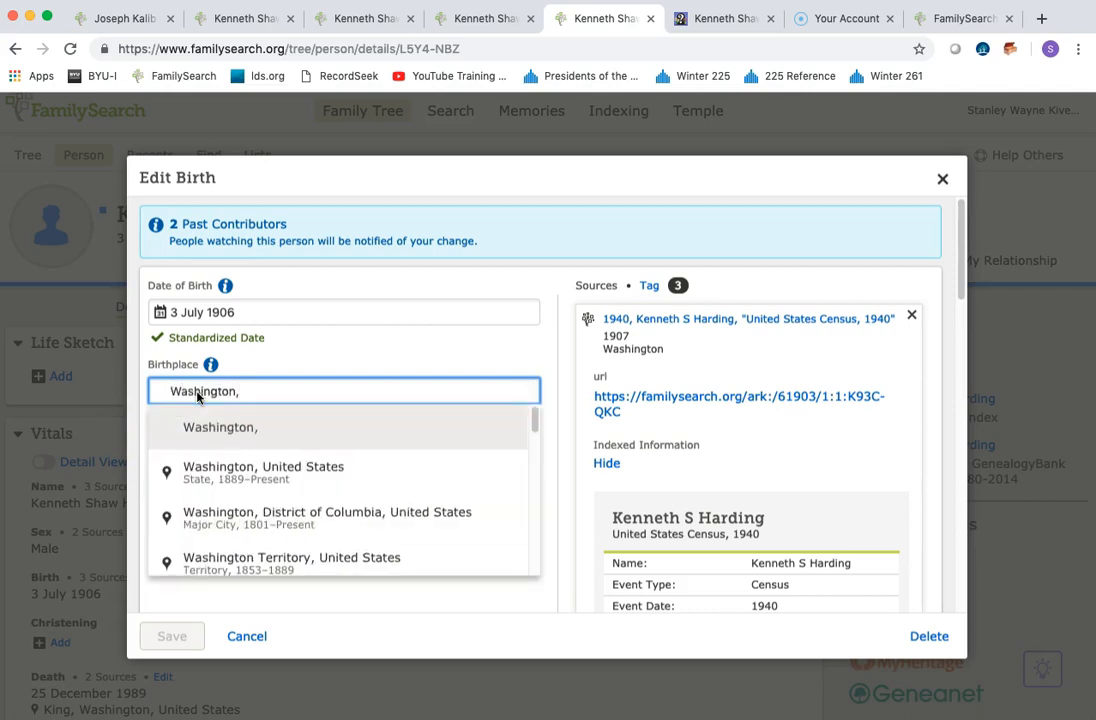
click(222, 470)
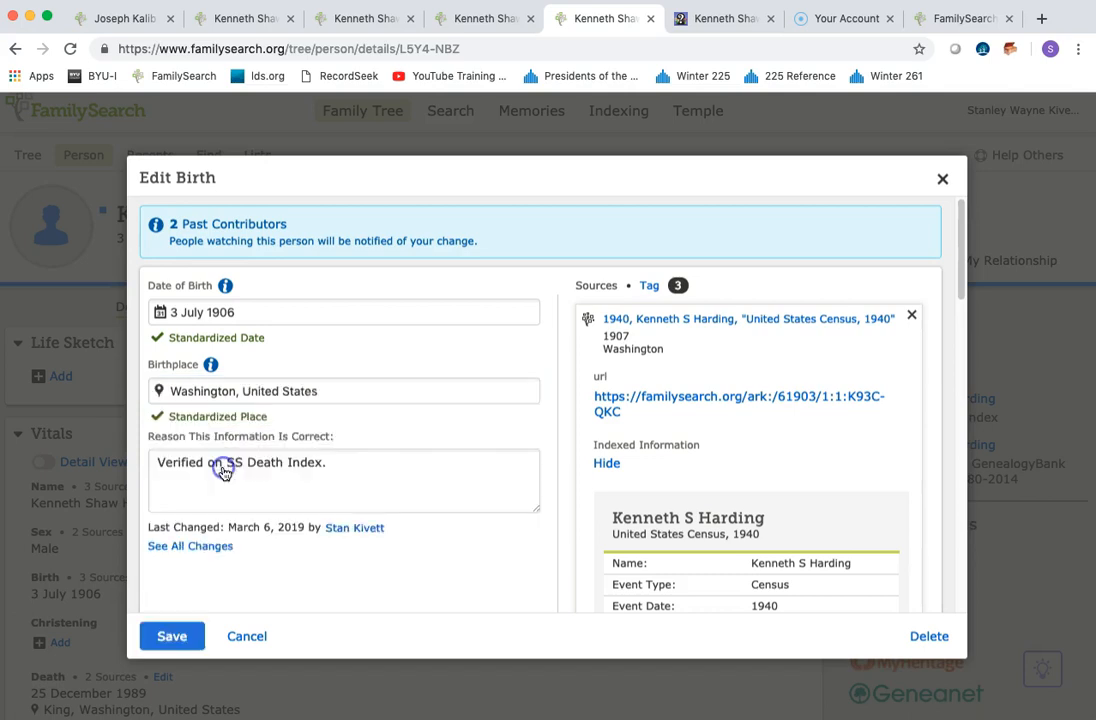
click(338, 461)
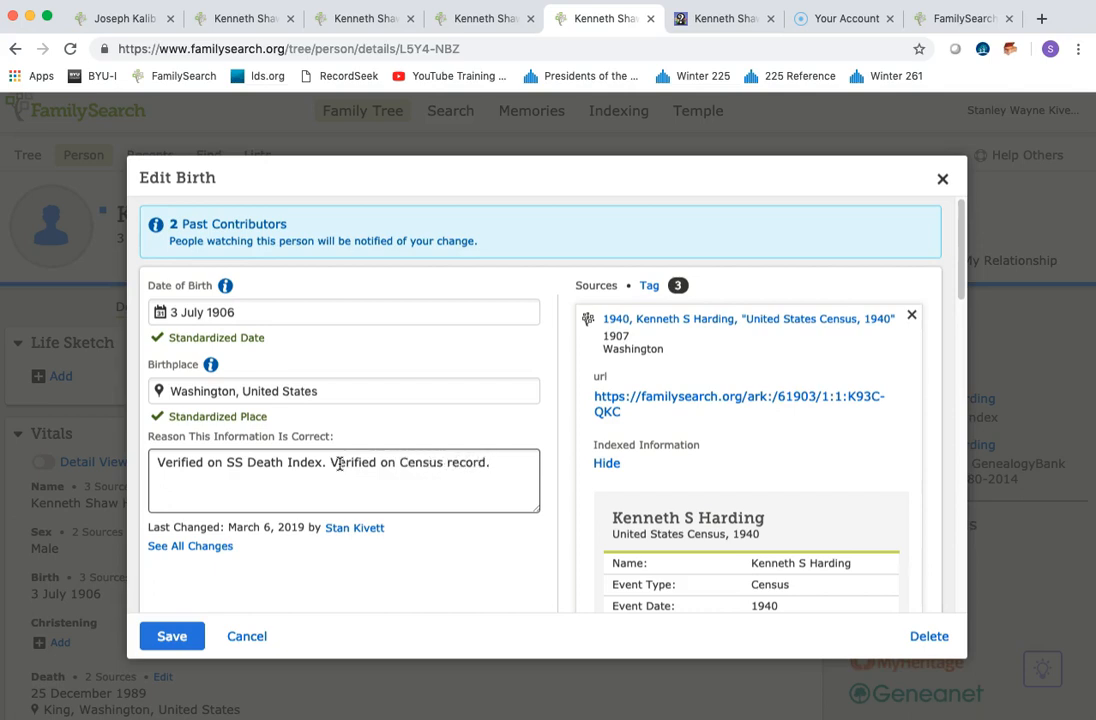
click(150, 638)
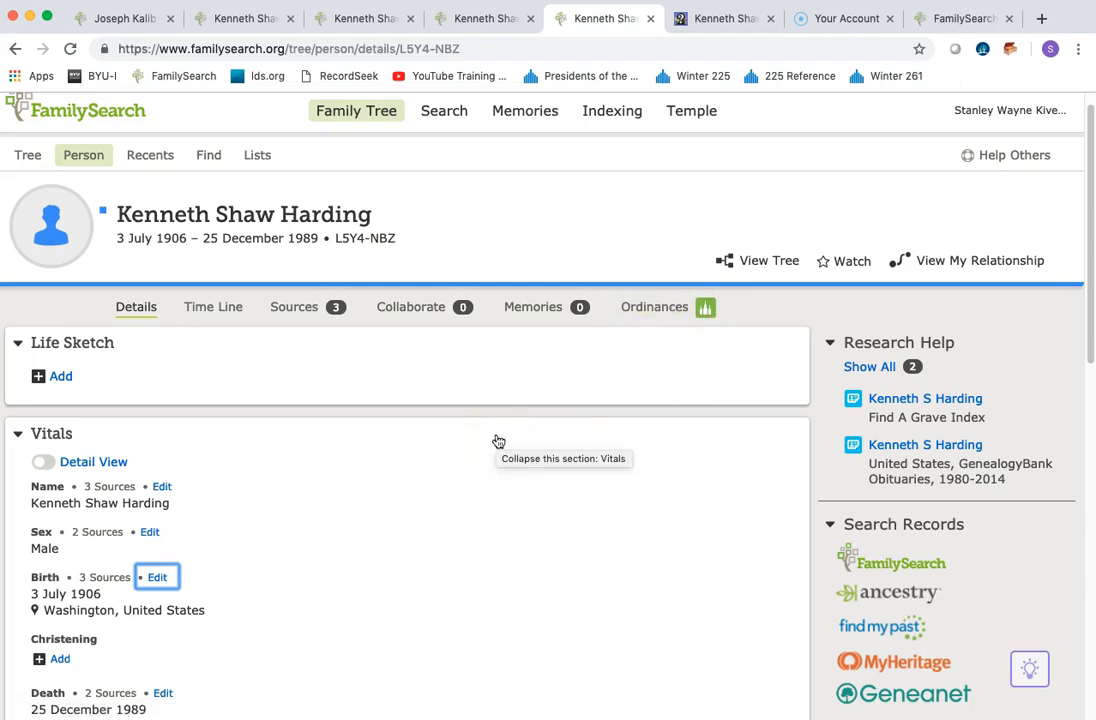
Review the person's remaining record hints, family members and vitals, and open the person's ordinances.
scroll(491, 431, down, 1)
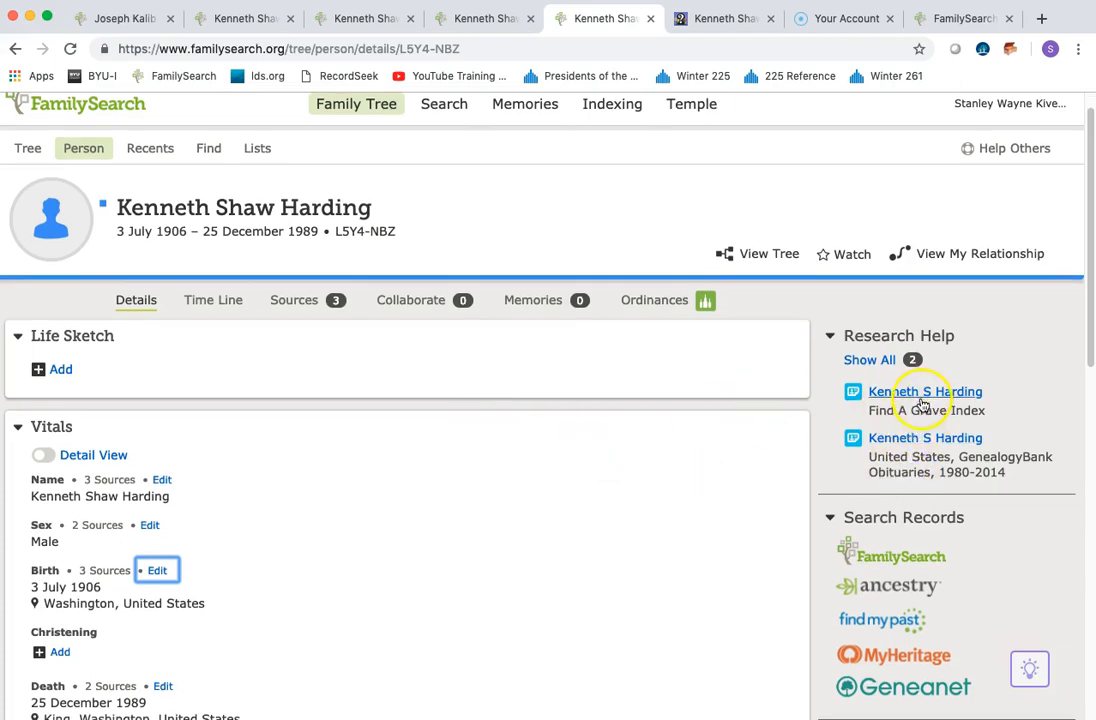
scroll(527, 458, down, 10)
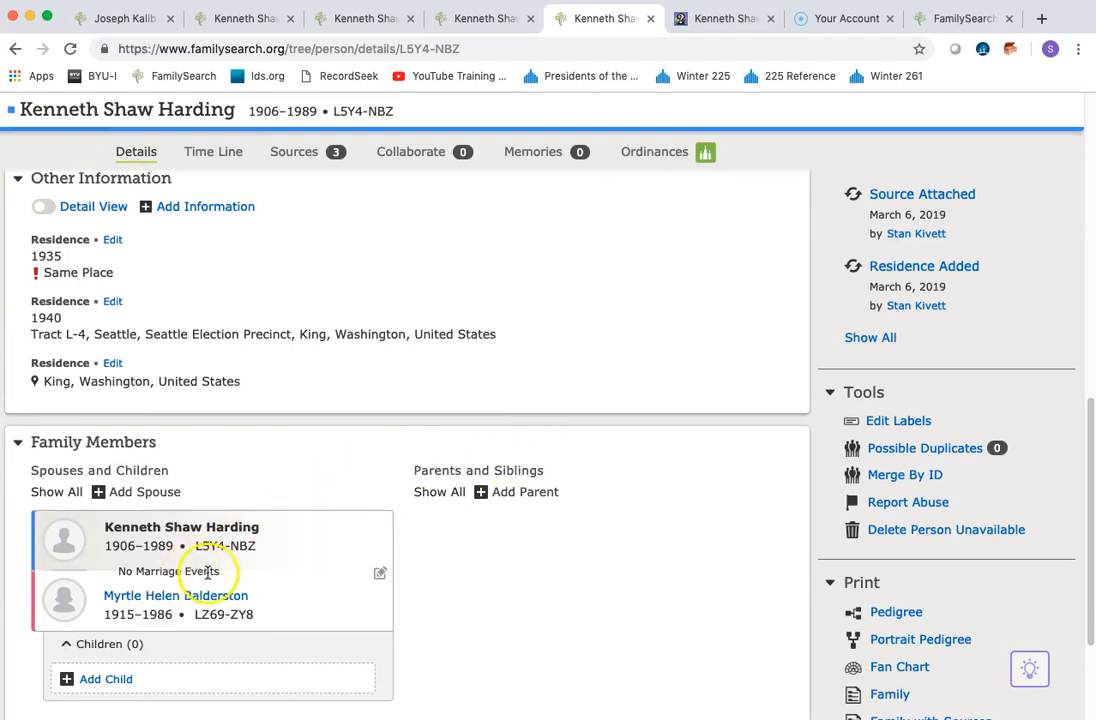
scroll(205, 570, down, 3)
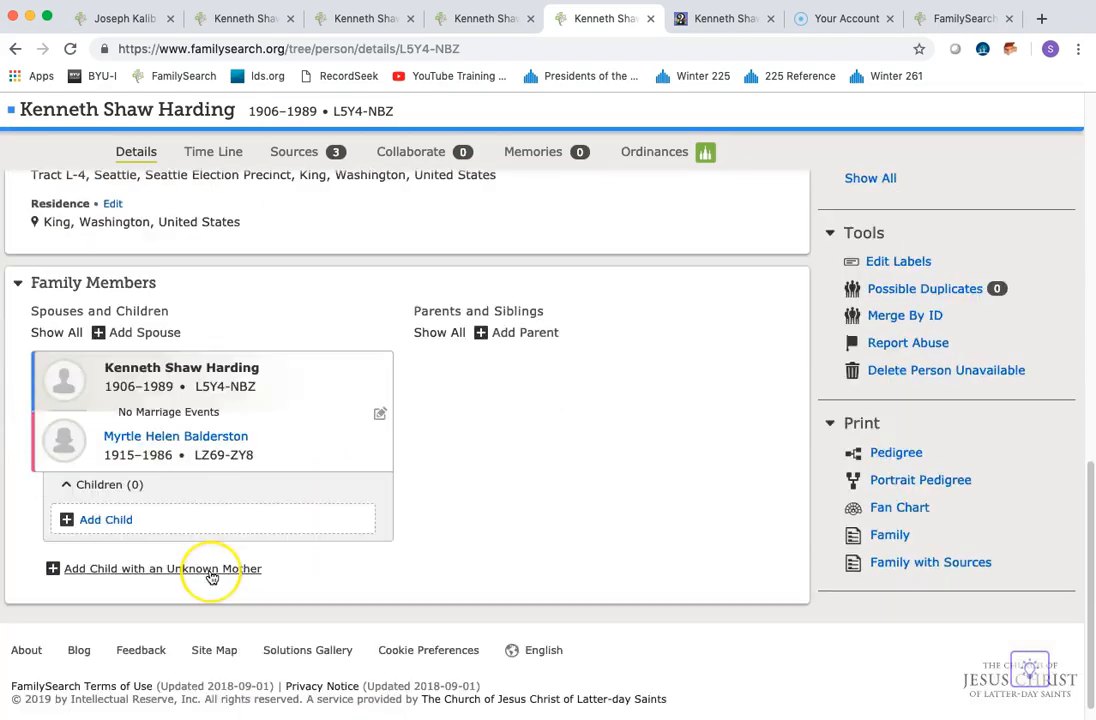
scroll(210, 577, up, 8)
scroll(212, 577, down, 1)
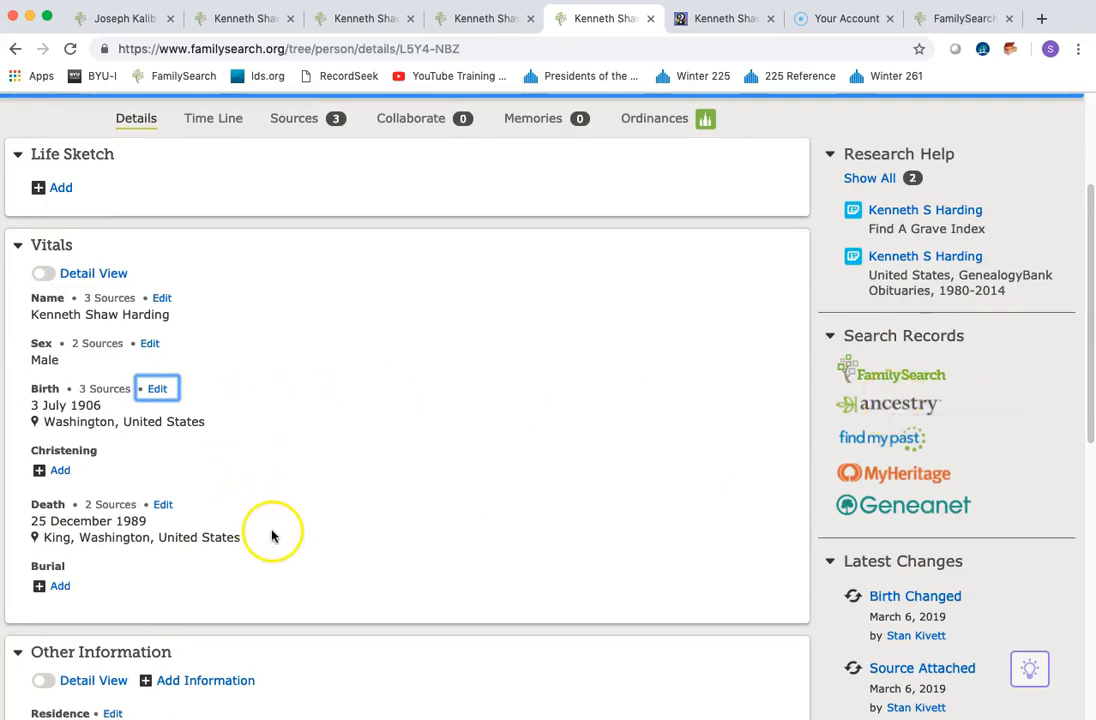
scroll(271, 535, up, 4)
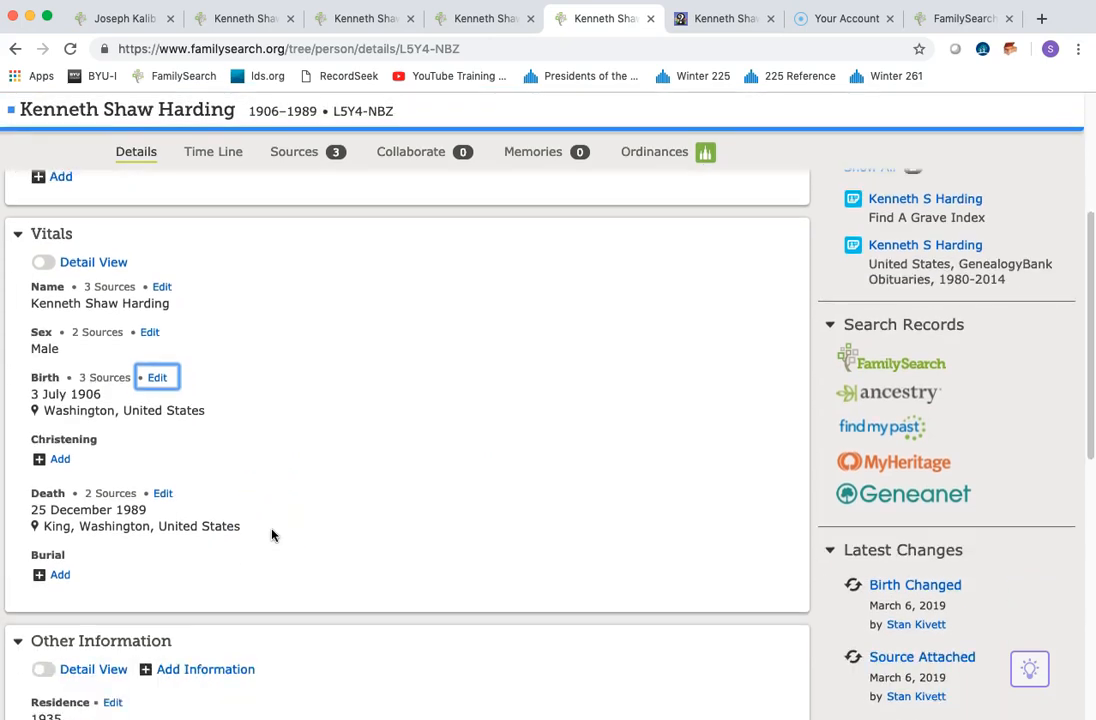
click(659, 332)
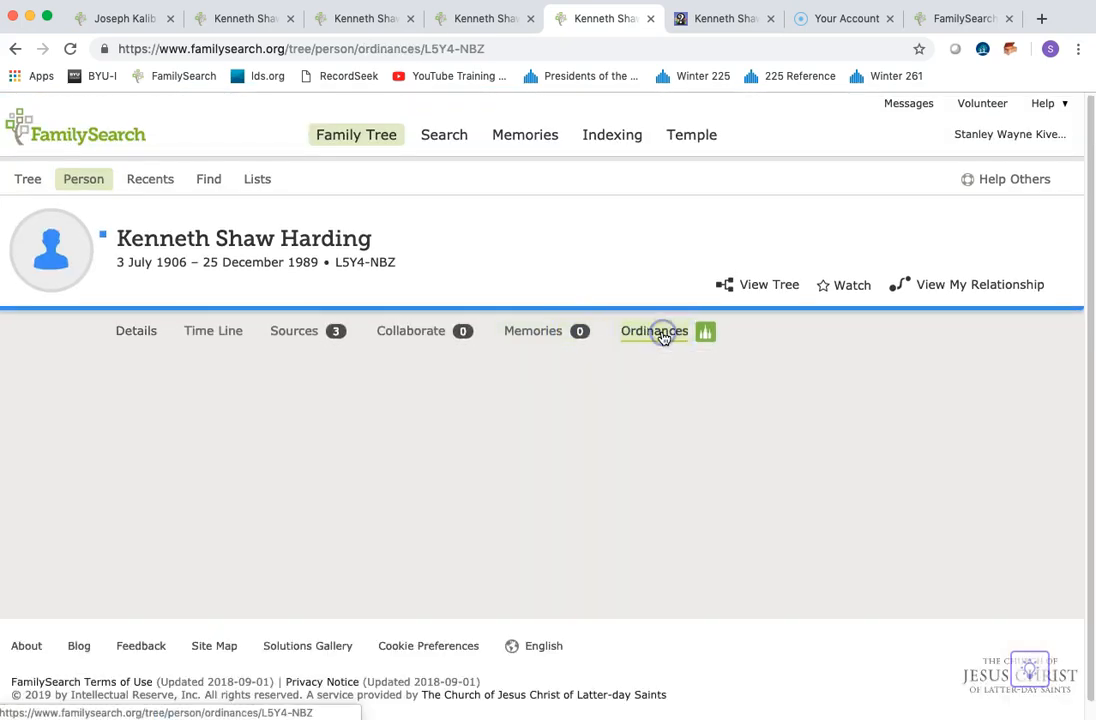